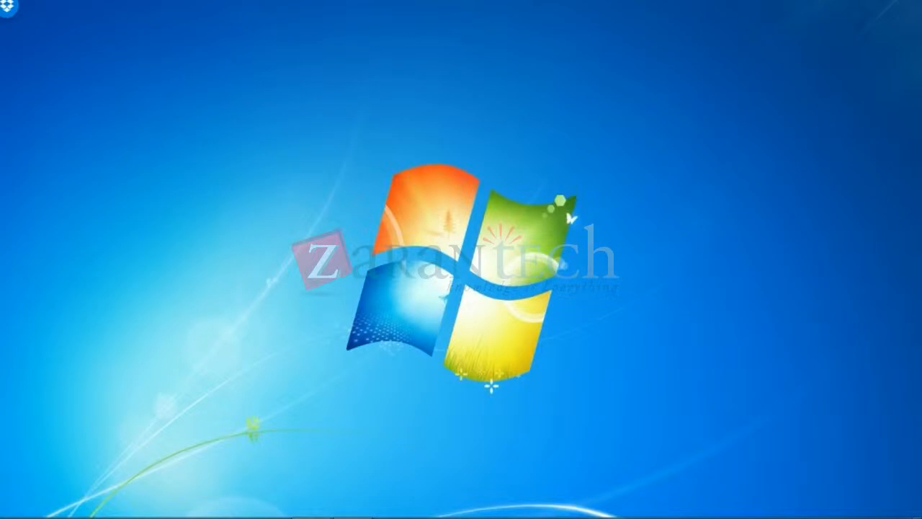
Bring the 'SAP BW 75 Dec Batch' PowerPoint deck back to the front with Alt+Tab
{"action": "key", "text": "alt+Tab"}
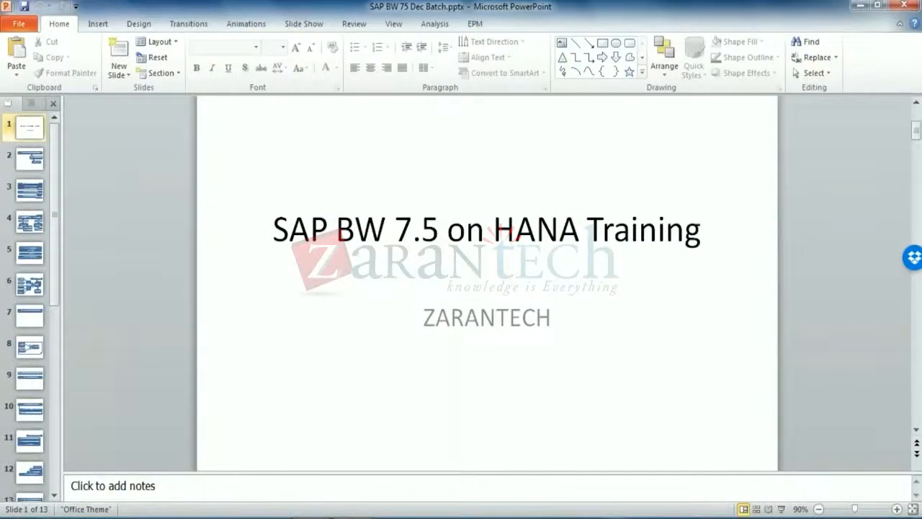
View slide 13 listing the three info object assignments, then go back to slide 12
{"action": "scroll", "coordinate": [36, 487], "scroll_direction": "down", "scroll_amount": 1}
{"action": "left_click", "coordinate": [33, 477]}
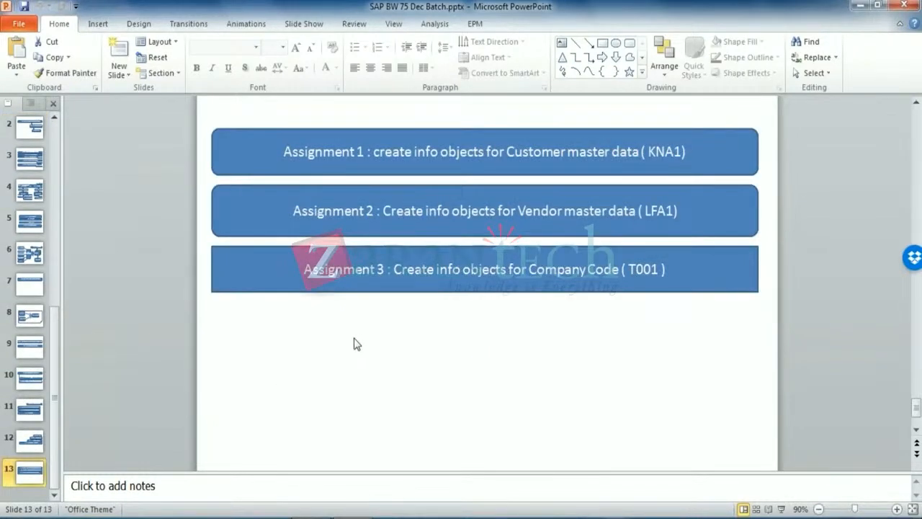
{"action": "left_click", "coordinate": [30, 440]}
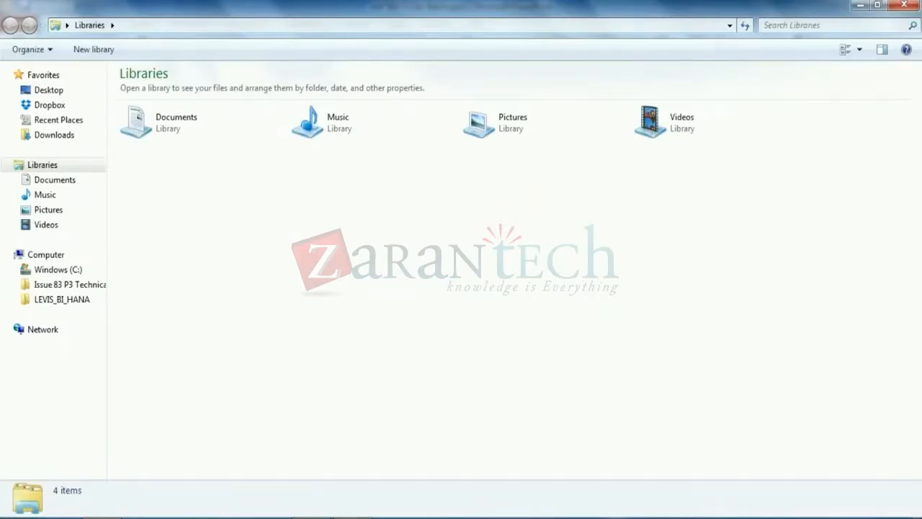
Launch BWONHANA_Arani.RDP from Dropbox > SAP BW - Arani Consulting > Batch Oct31
{"action": "left_click", "coordinate": [51, 105]}
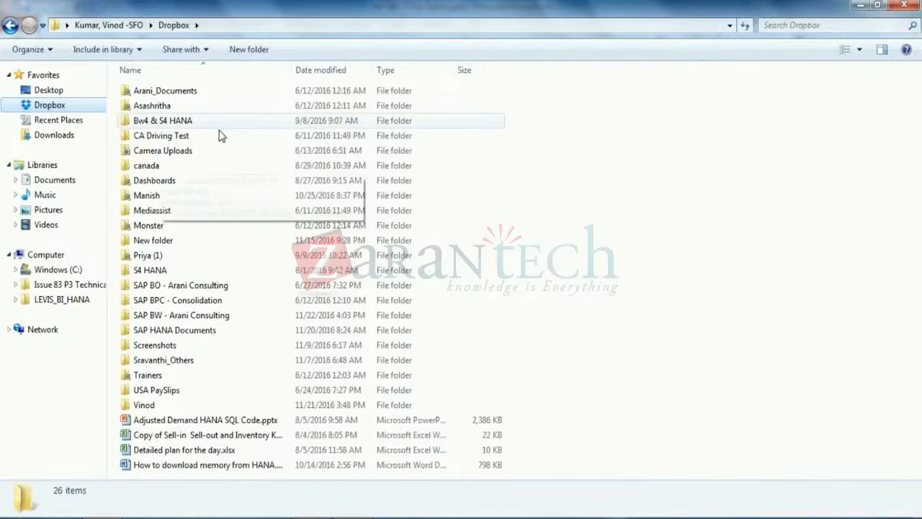
{"action": "double_click", "coordinate": [180, 317]}
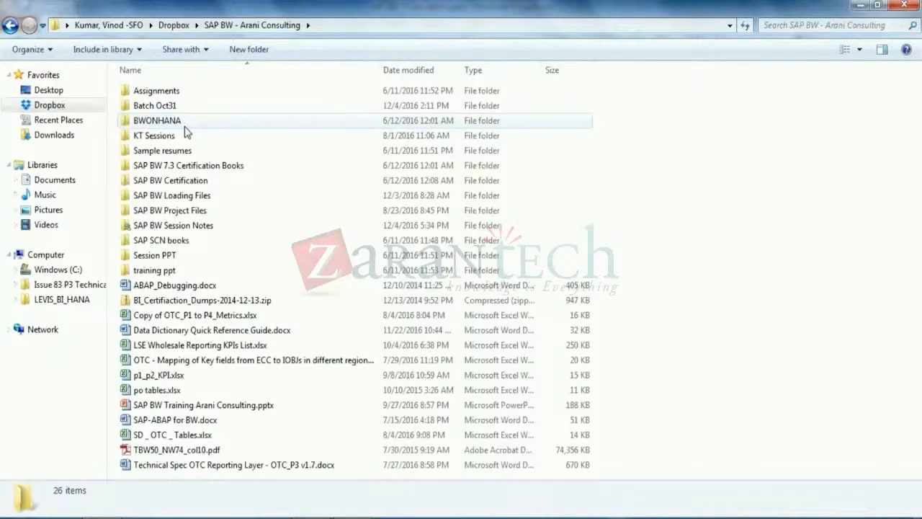
{"action": "double_click", "coordinate": [155, 105]}
{"action": "double_click", "coordinate": [176, 135]}
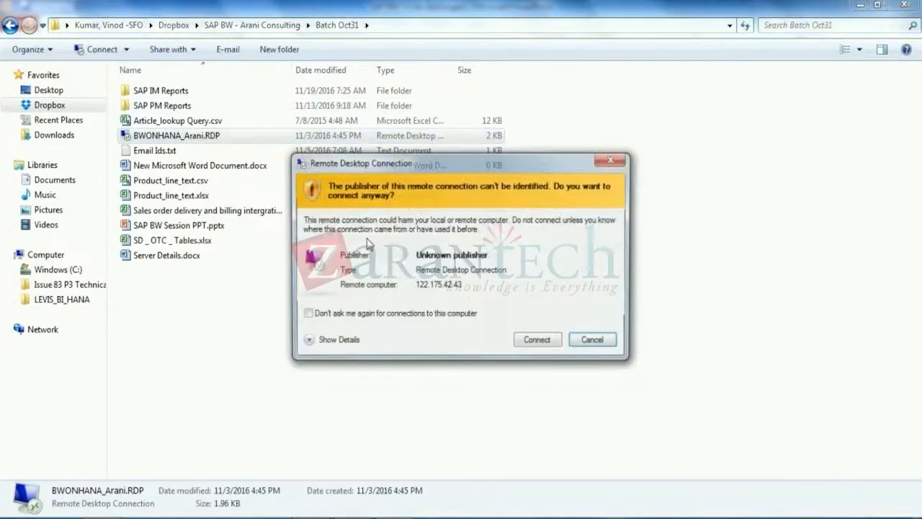
Connect despite the unknown publisher, enter the account password, and suppress future certificate warnings
{"action": "left_click", "coordinate": [537, 340]}
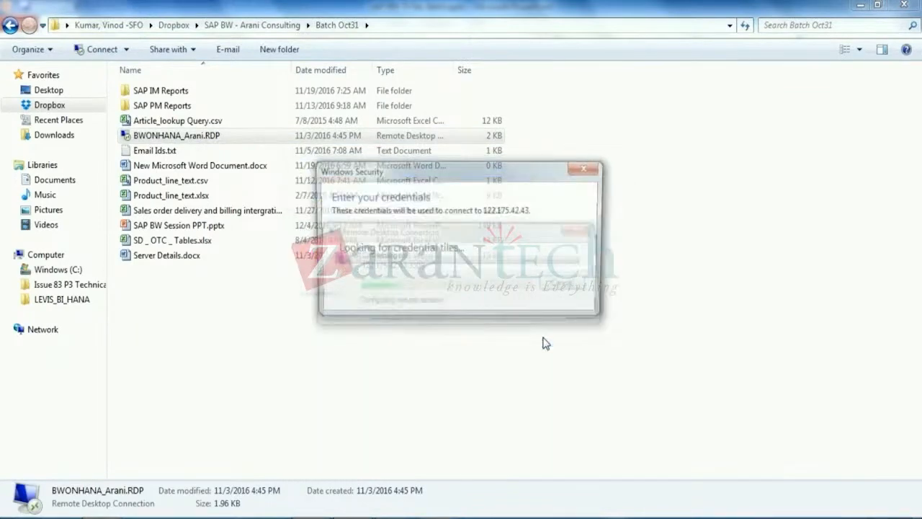
{"action": "type", "text": "********"}
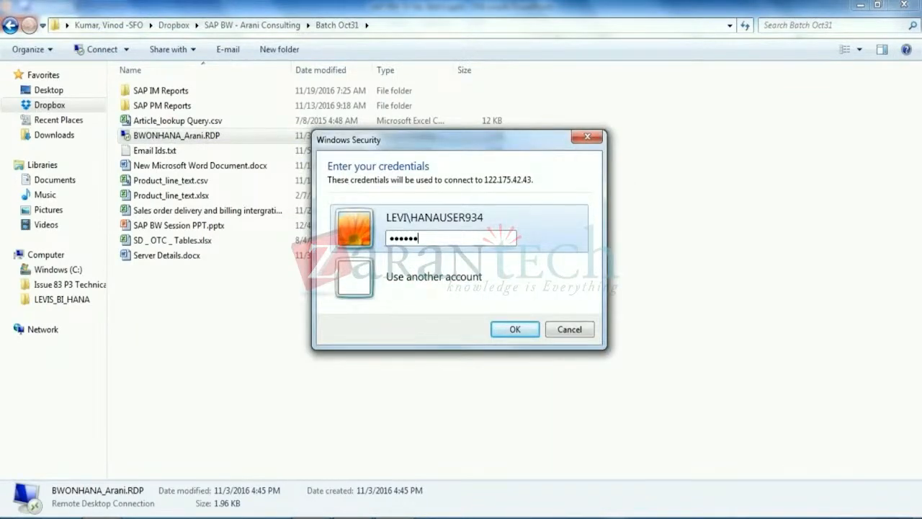
{"action": "key", "text": "Return"}
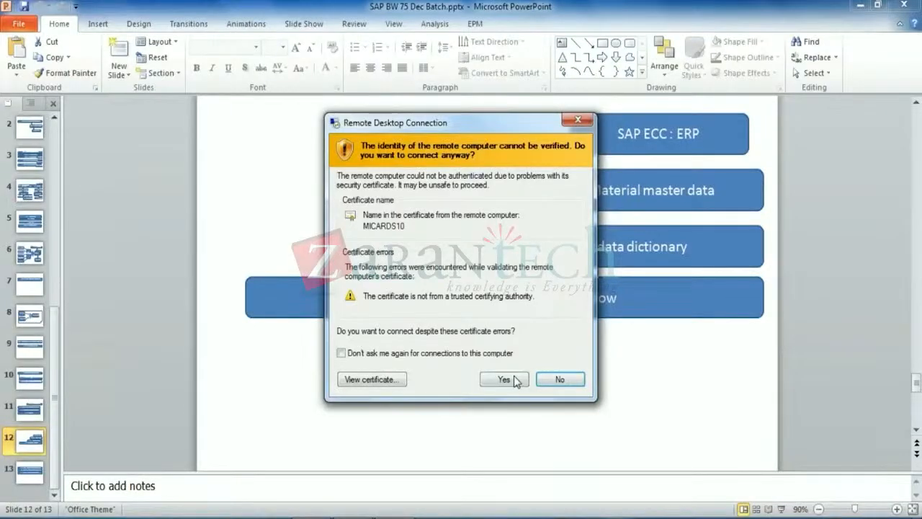
{"action": "left_click", "coordinate": [403, 352]}
Accept the certificate, close Data Services Designer on the remote server, and start SAP Logon
{"action": "left_click", "coordinate": [502, 379]}
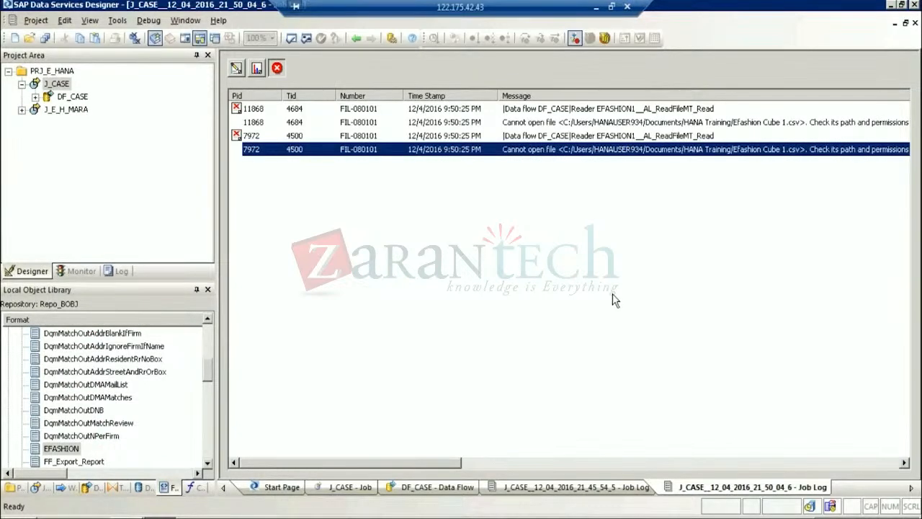
{"action": "left_click", "coordinate": [917, 7]}
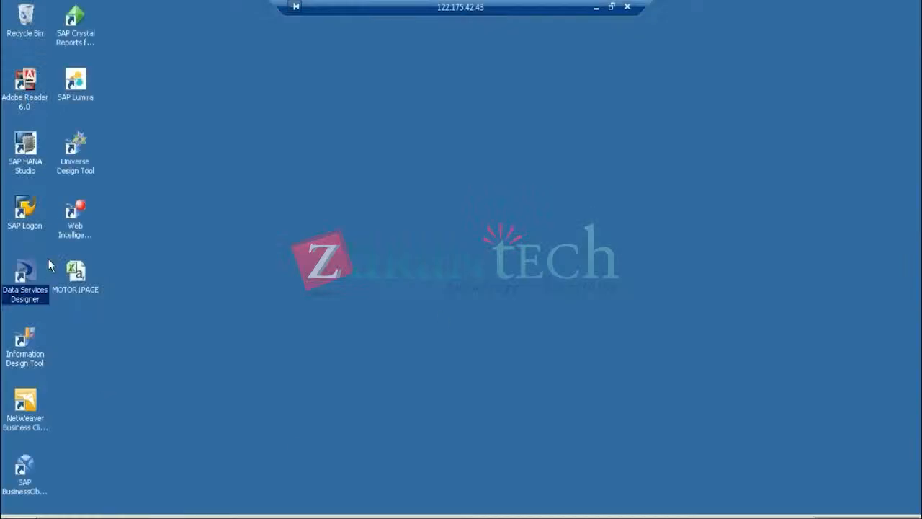
{"action": "left_click", "coordinate": [33, 209]}
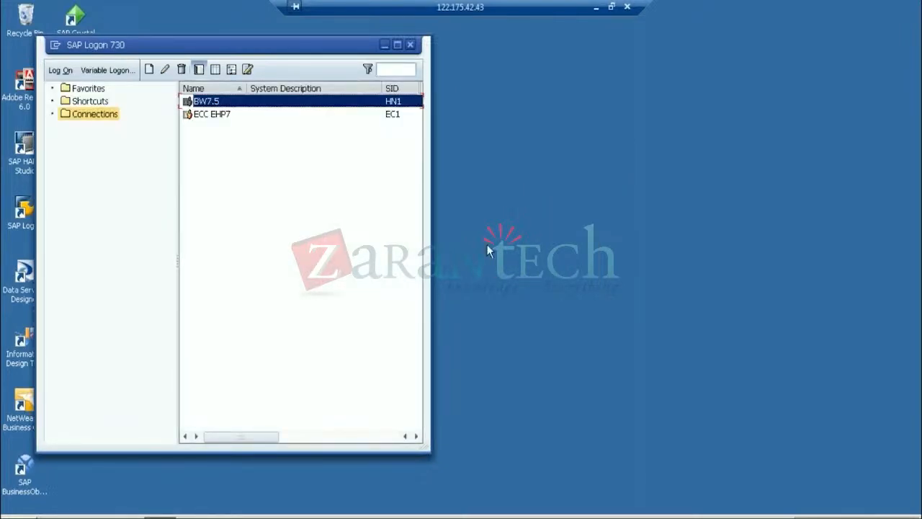
Log on to the ECC EHP7 system with the saved user name and account password
{"action": "left_click", "coordinate": [213, 117]}
{"action": "double_click", "coordinate": [212, 117]}
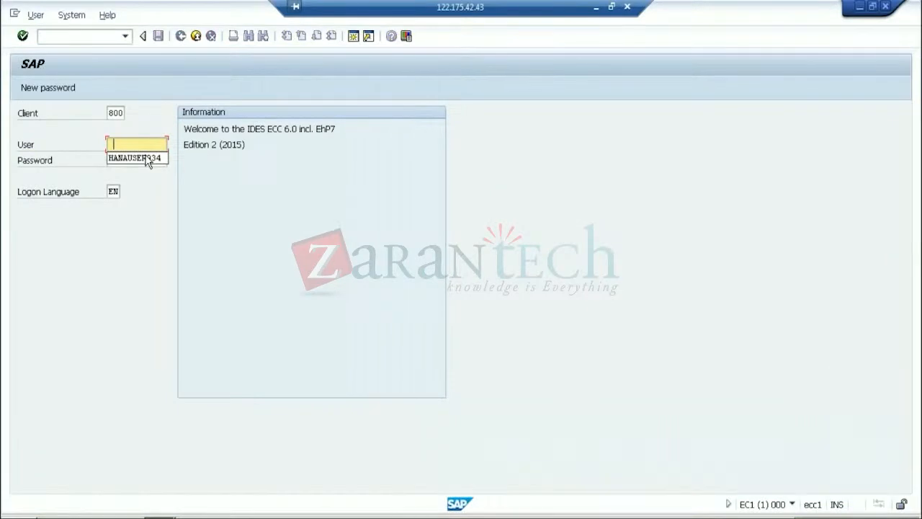
{"action": "left_click", "coordinate": [148, 159]}
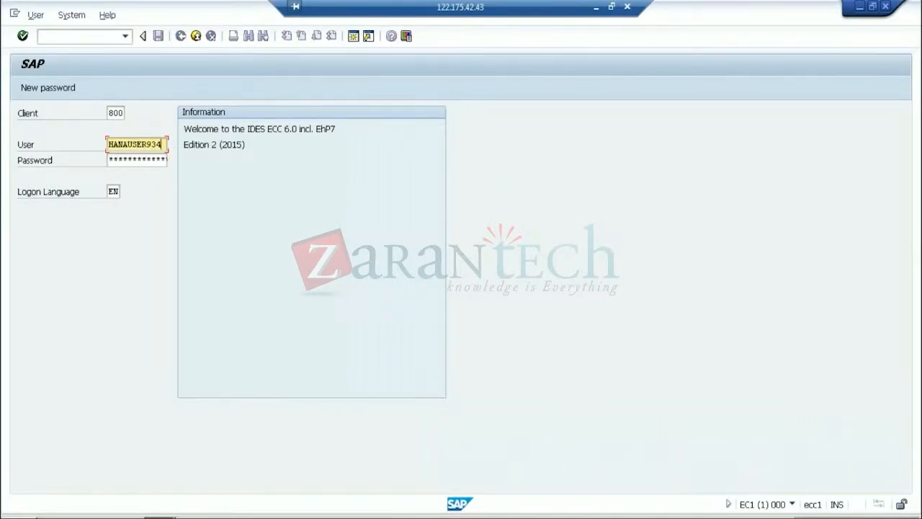
{"action": "key", "text": "Tab"}
{"action": "type", "text": "***"}
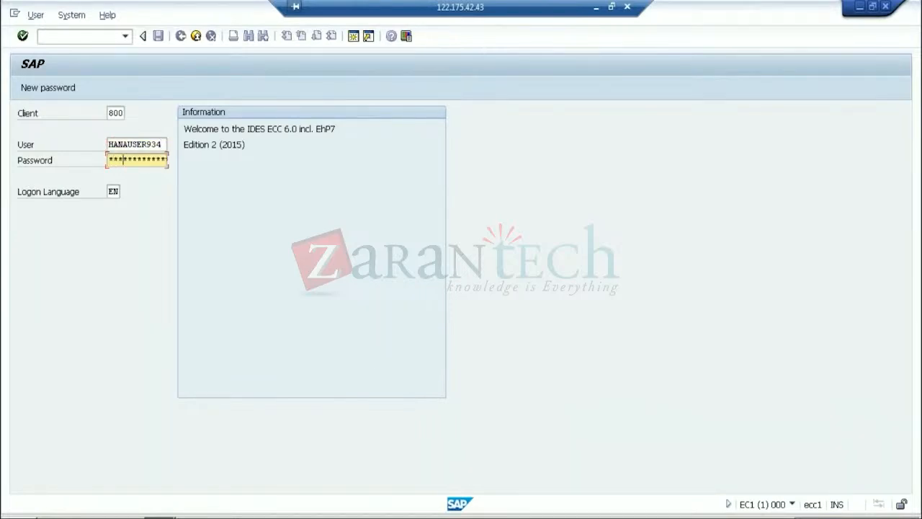
{"action": "type", "text": "****"}
{"action": "key", "text": "Return"}
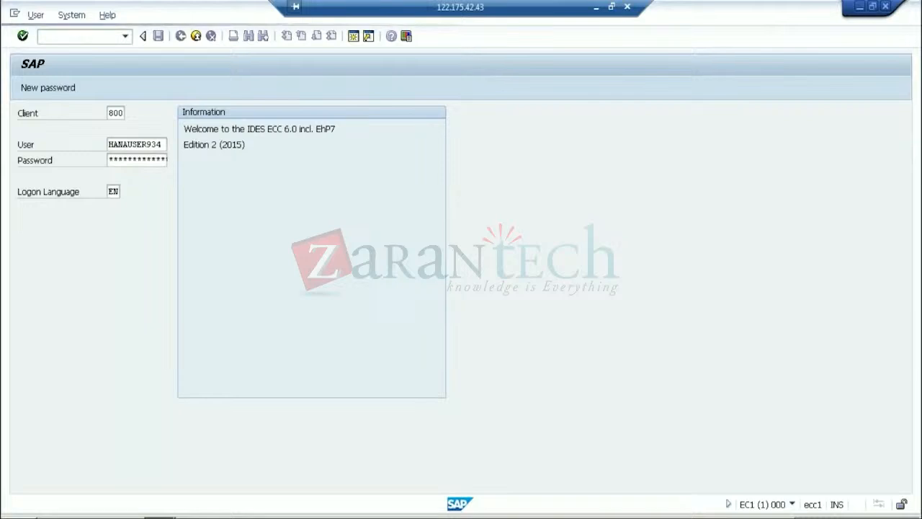
Open the ABAP Dictionary with SE11 and enter database table MARA
{"action": "type", "text": "se11"}
{"action": "key", "text": "Return"}
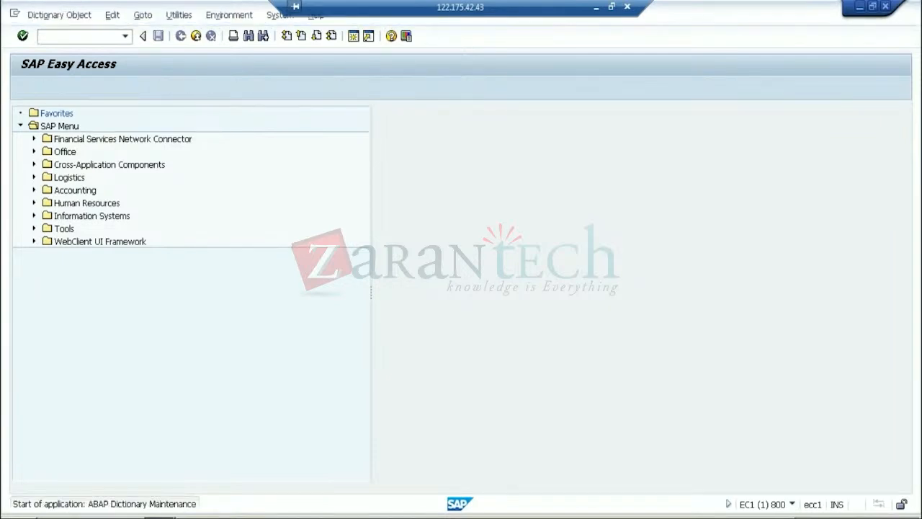
{"action": "type", "text": "MARA"}
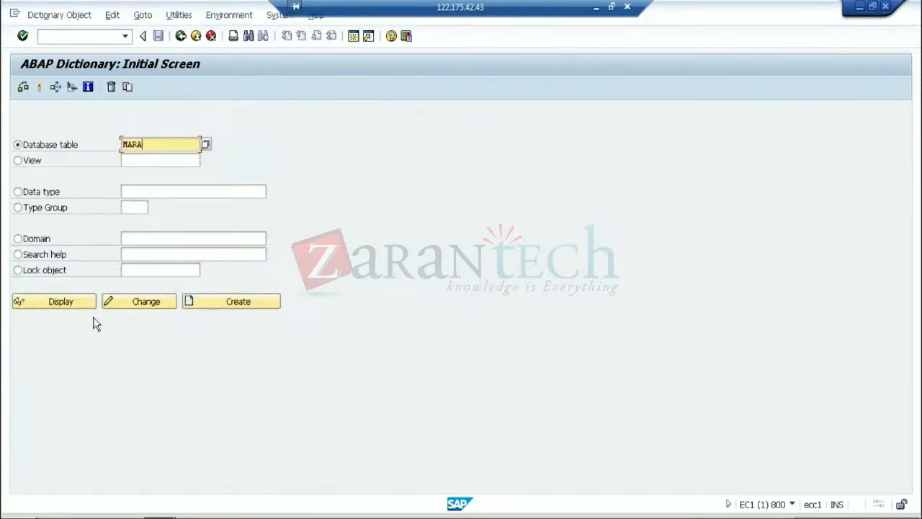
Display the MARA table definition, then bring SAP Logon 730 to the front
{"action": "left_click", "coordinate": [20, 301]}
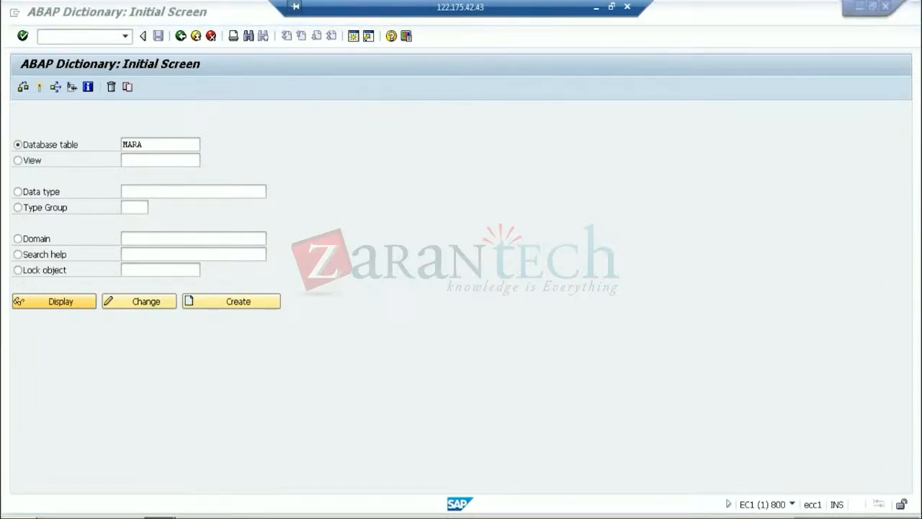
{"action": "left_click", "coordinate": [160, 515]}
{"action": "left_click", "coordinate": [140, 480]}
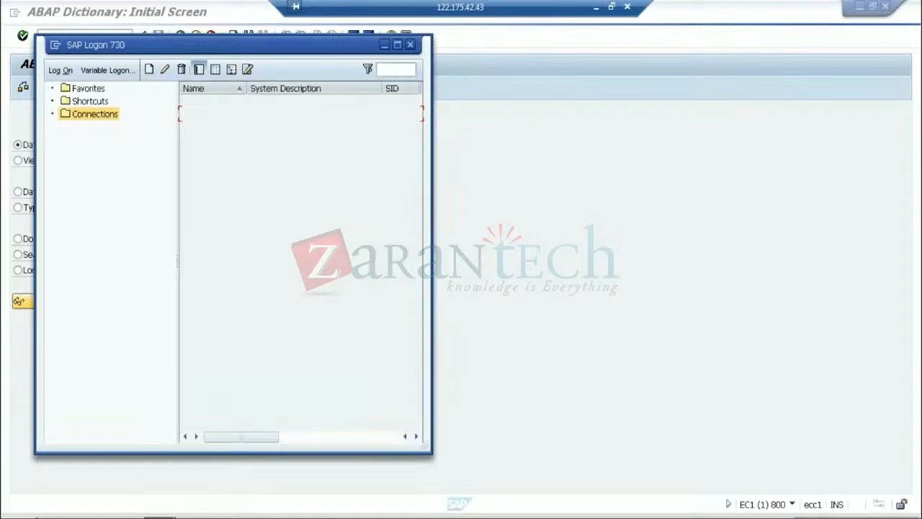
Log on to BW7.5 (HN1, client 001) with the saved user name and account password
{"action": "left_click", "coordinate": [212, 102]}
{"action": "double_click", "coordinate": [212, 102]}
{"action": "key", "text": "space"}
{"action": "key", "text": "Down"}
{"action": "key", "text": "Tab"}
{"action": "type", "text": "*"}
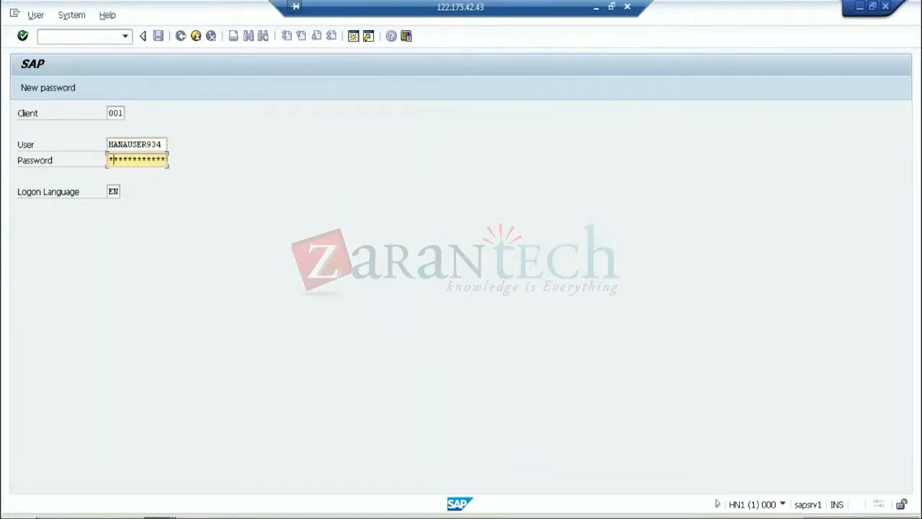
{"action": "type", "text": "******"}
{"action": "key", "text": "Return"}
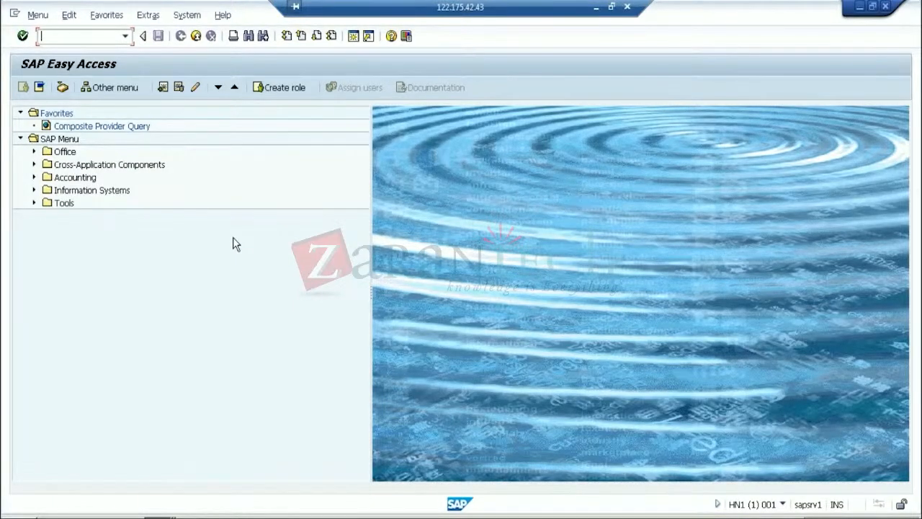
{"action": "left_click", "coordinate": [233, 238]}
Open the Data Warehousing Workbench via /nrsa1 and switch the tree to InfoObjects
{"action": "left_click", "coordinate": [67, 37]}
{"action": "type", "text": "/nrsa1"}
{"action": "key", "text": "Return"}
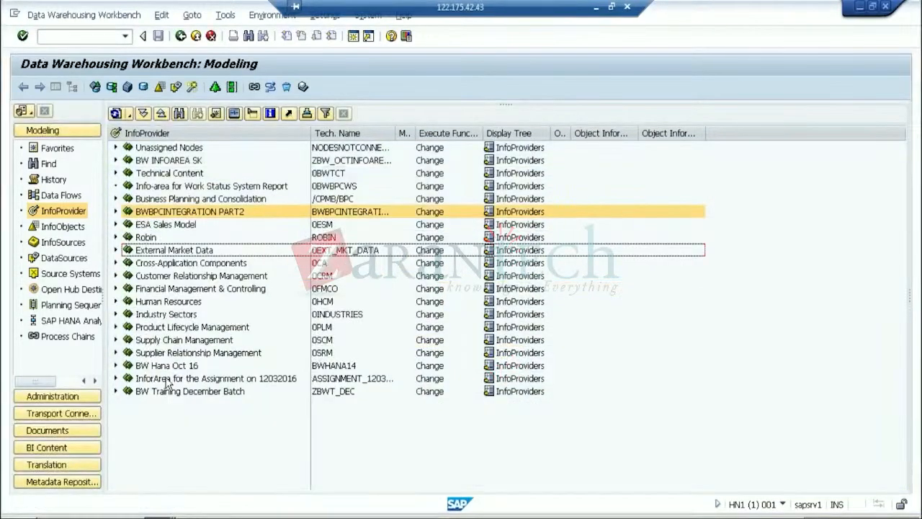
{"action": "left_click", "coordinate": [167, 391]}
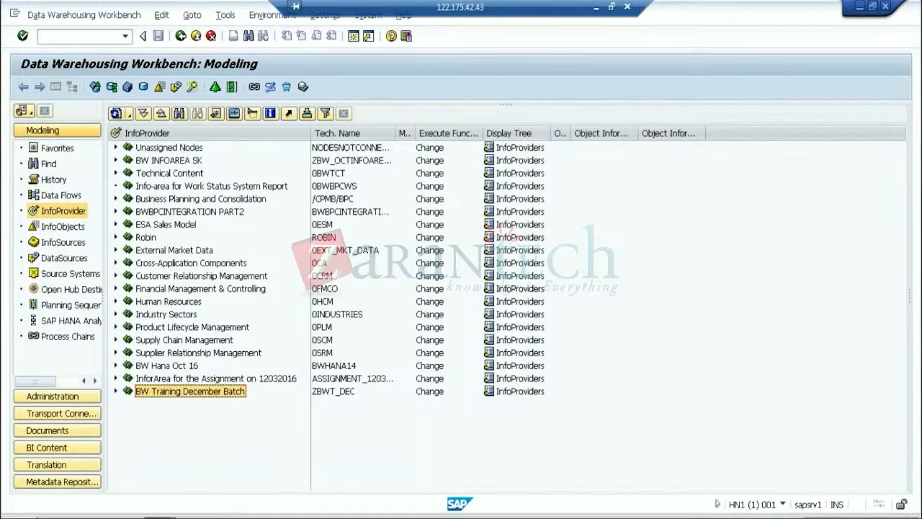
{"action": "left_click", "coordinate": [61, 226]}
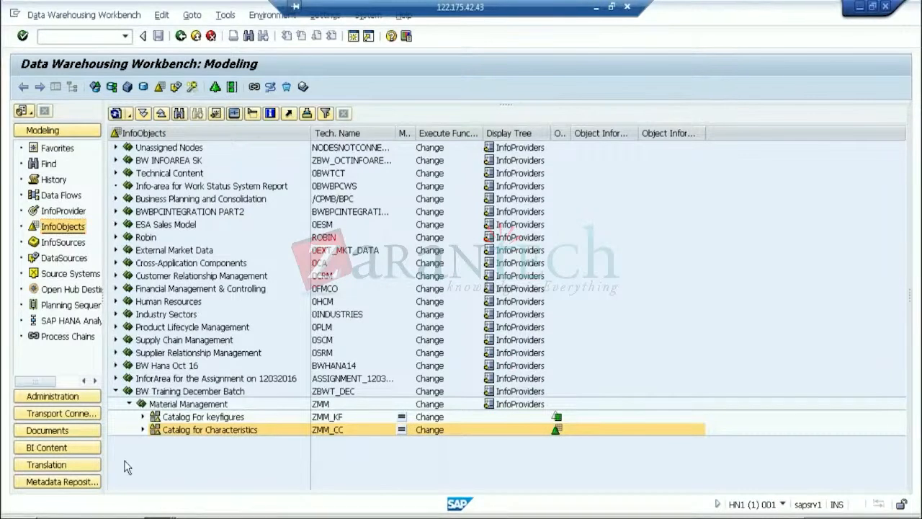
Expand the Catalog for Characteristics under BW Training December Batch > Material Management
{"action": "left_click", "coordinate": [215, 430]}
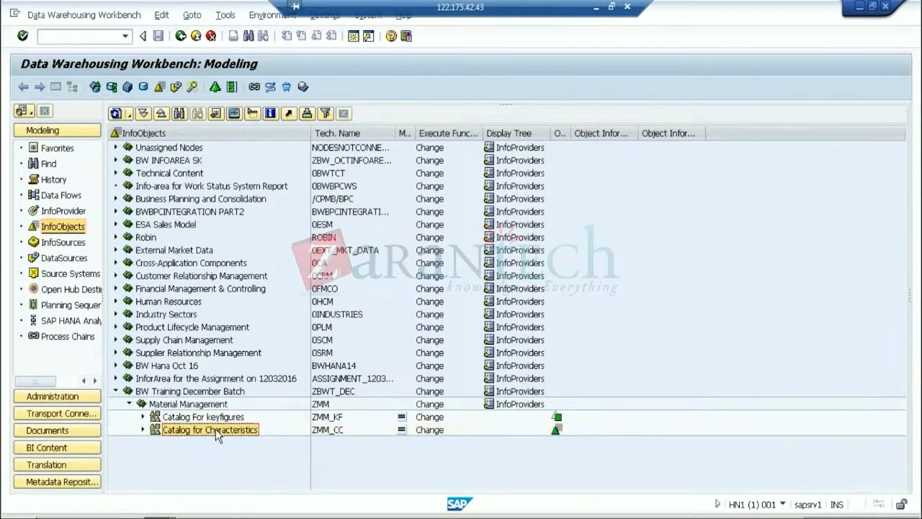
{"action": "left_click", "coordinate": [186, 392]}
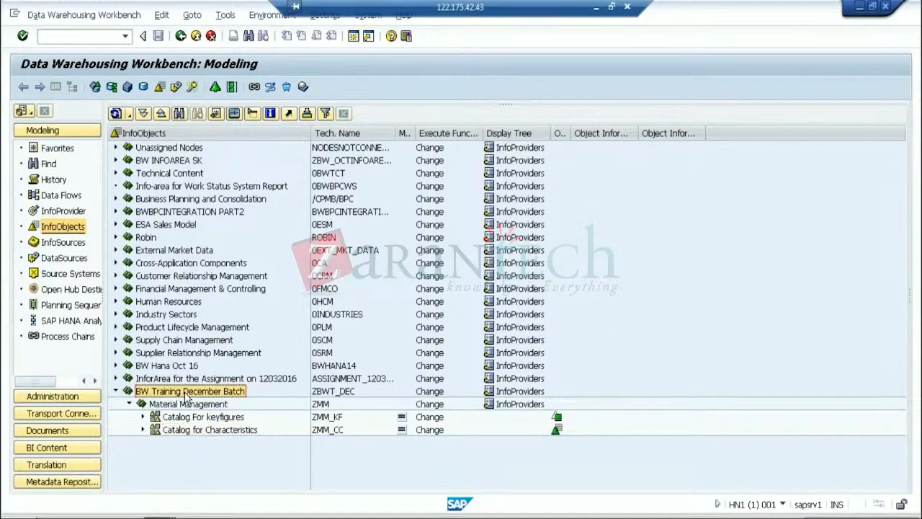
{"action": "left_click", "coordinate": [190, 405]}
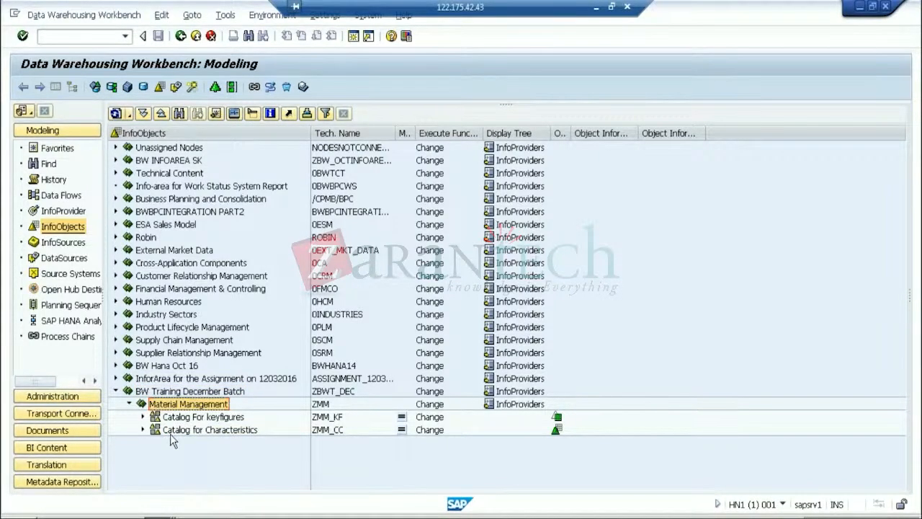
{"action": "left_click", "coordinate": [179, 417]}
{"action": "left_click", "coordinate": [179, 429]}
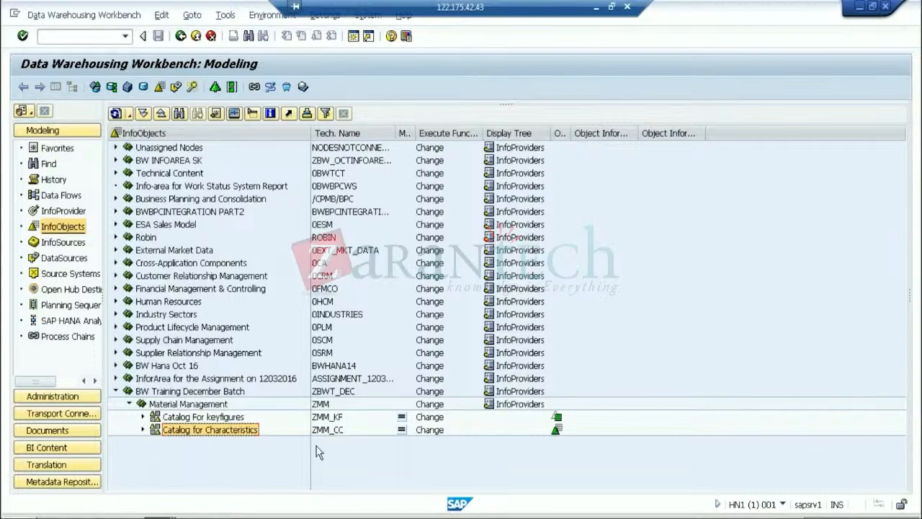
{"action": "left_click", "coordinate": [143, 429]}
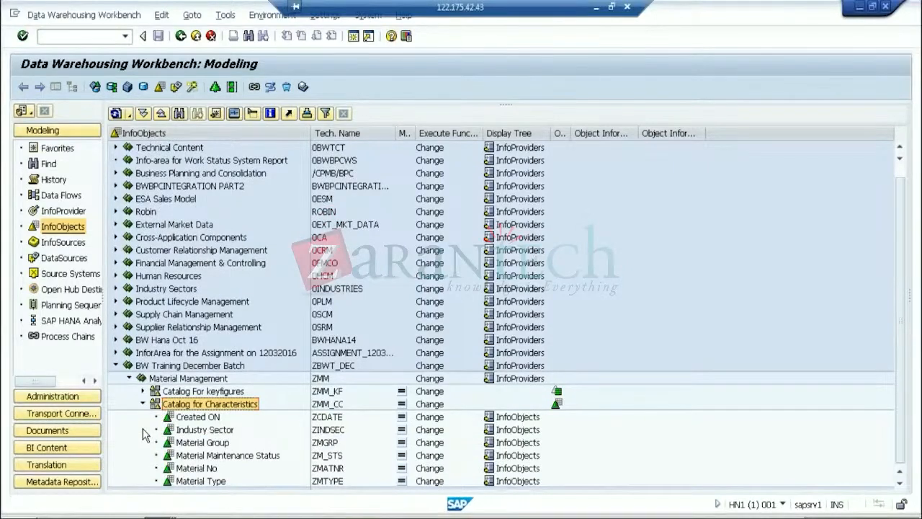
{"action": "left_click", "coordinate": [144, 404]}
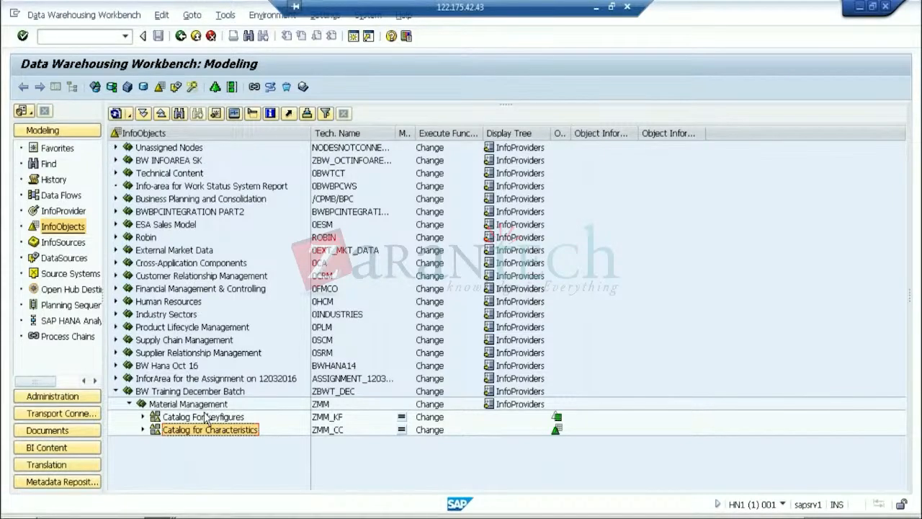
{"action": "left_click", "coordinate": [142, 430]}
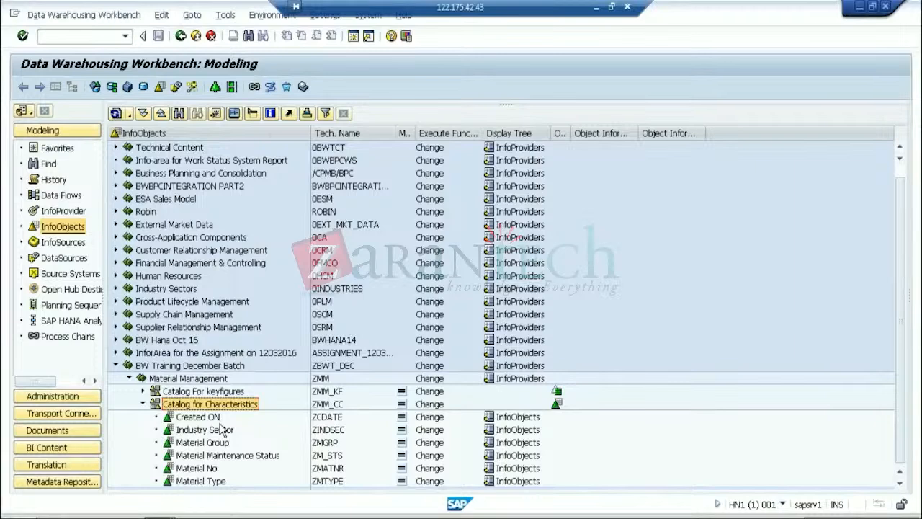
Open characteristic ZMGRP, check MARA's MATKL is CHAR length 9, then return to ZMGRP
{"action": "double_click", "coordinate": [224, 446]}
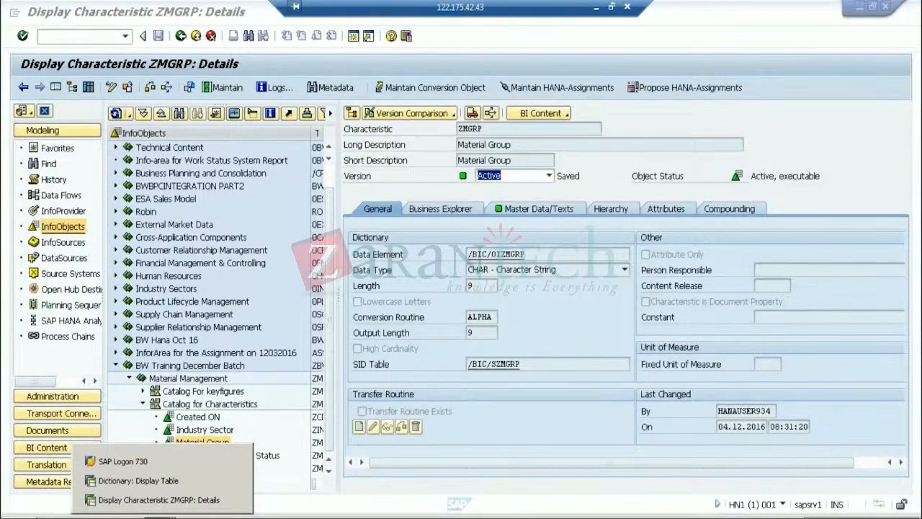
{"action": "left_click", "coordinate": [160, 481]}
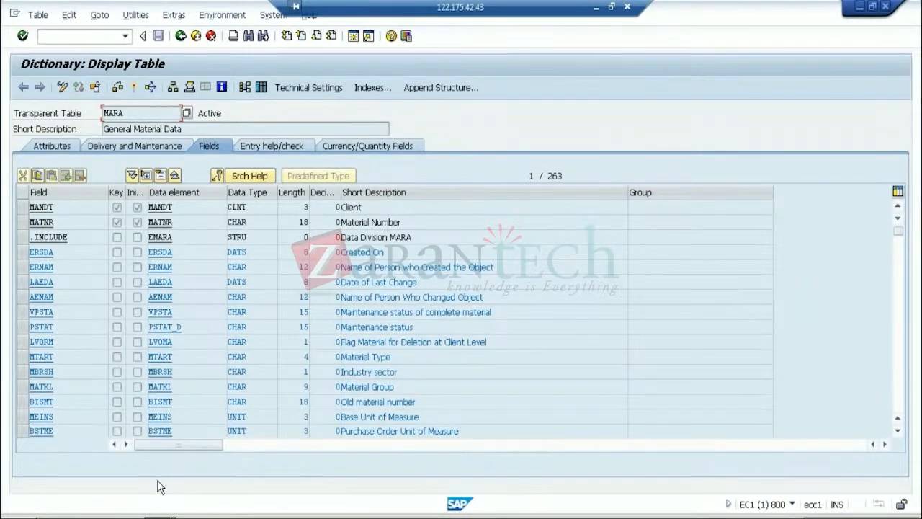
{"action": "double_click", "coordinate": [252, 387]}
{"action": "left_click_drag", "start_coordinate": [305, 386], "coordinate": [359, 395]}
{"action": "left_click", "coordinate": [160, 517]}
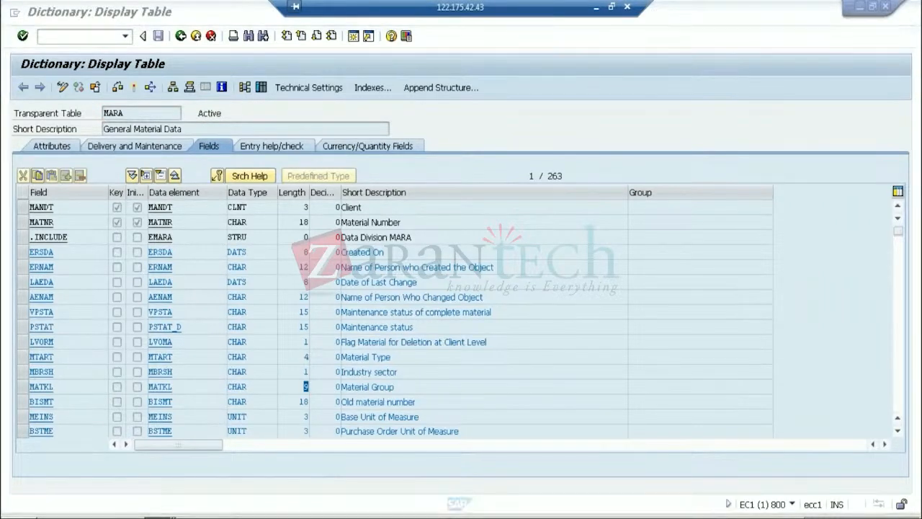
{"action": "left_click", "coordinate": [174, 500]}
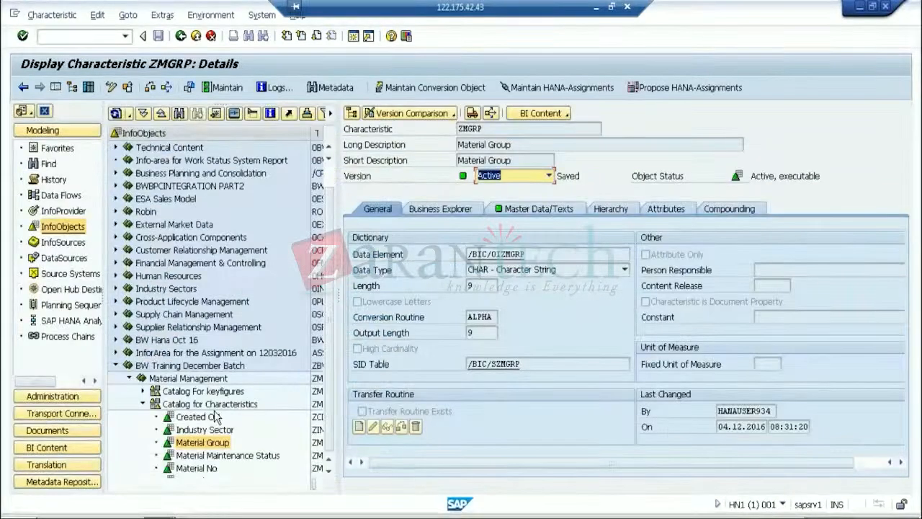
{"action": "left_click", "coordinate": [202, 406]}
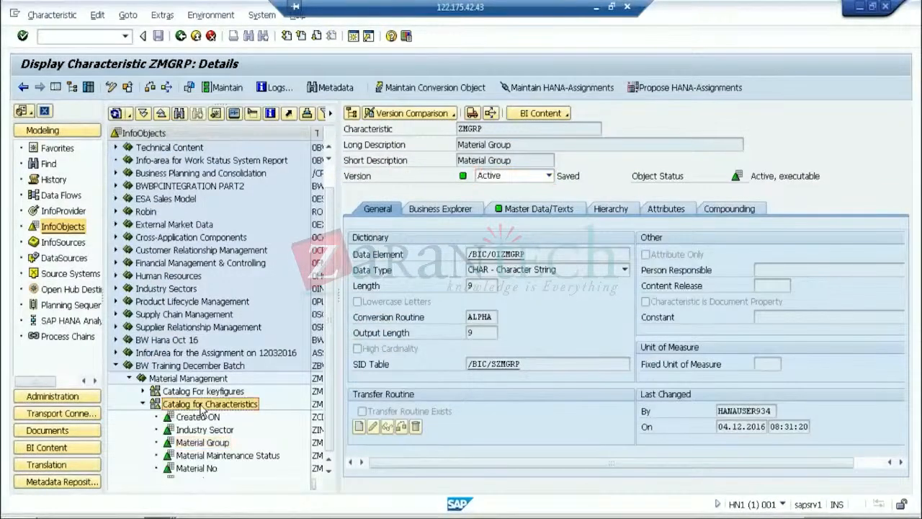
{"action": "right_click", "coordinate": [203, 407]}
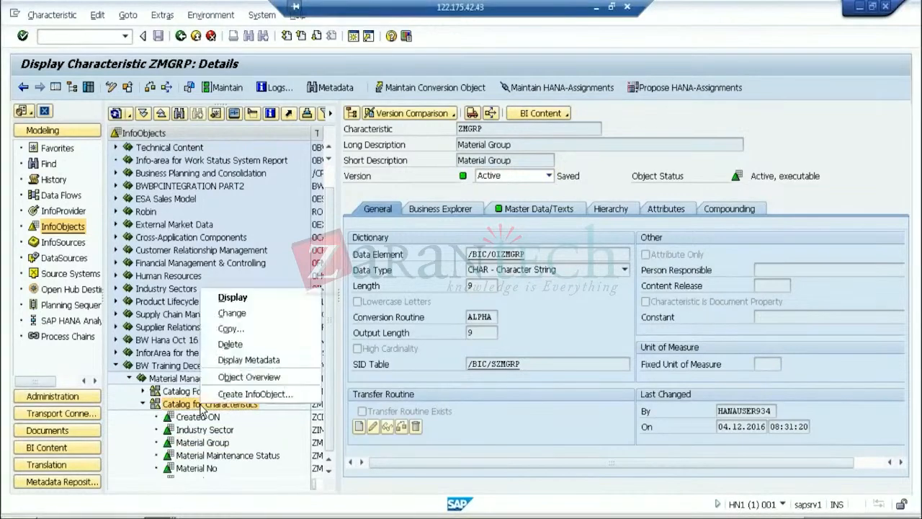
{"action": "left_click", "coordinate": [256, 393]}
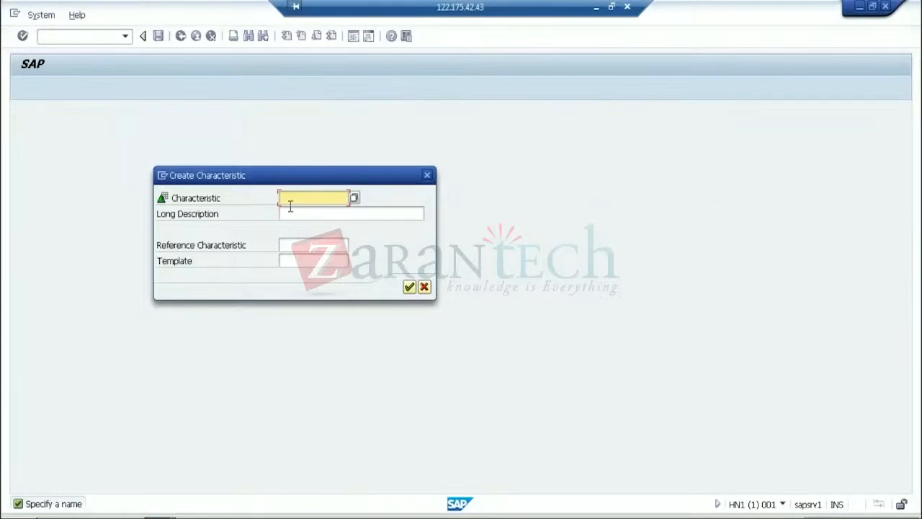
{"action": "left_click", "coordinate": [291, 213]}
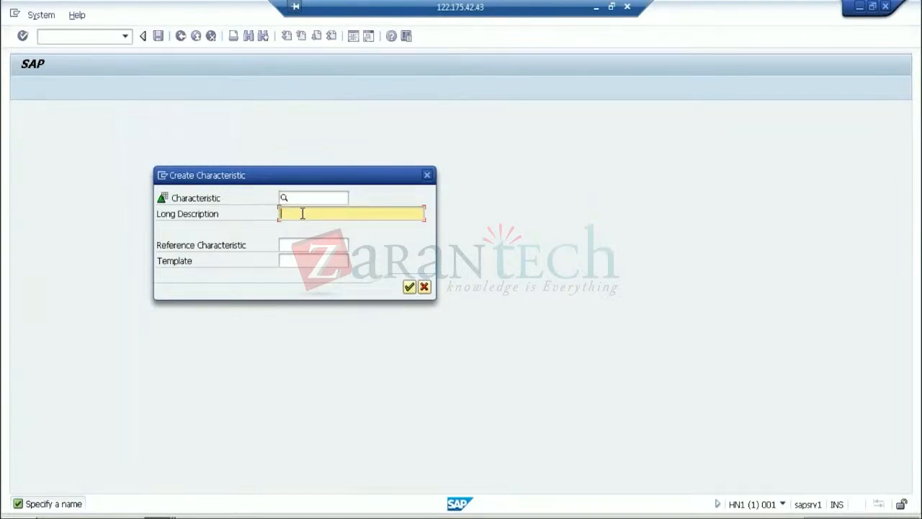
{"action": "left_click", "coordinate": [425, 288]}
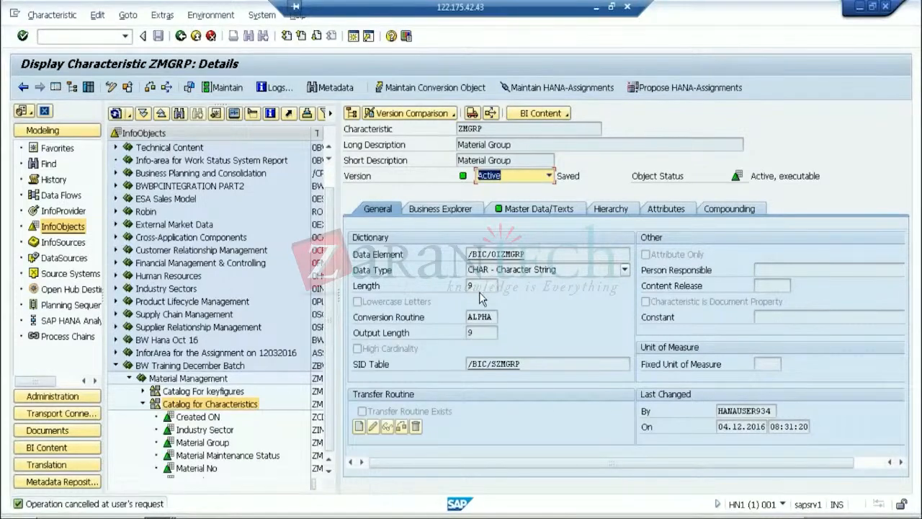
Switch ZMGRP to change mode, activate it, and exit to the InfoObjects tree
{"action": "left_click", "coordinate": [110, 88]}
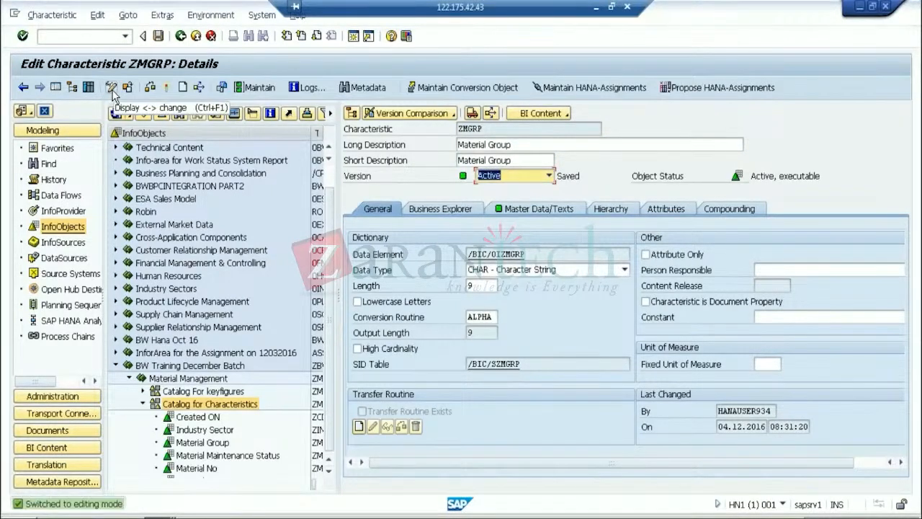
{"action": "left_click", "coordinate": [160, 93]}
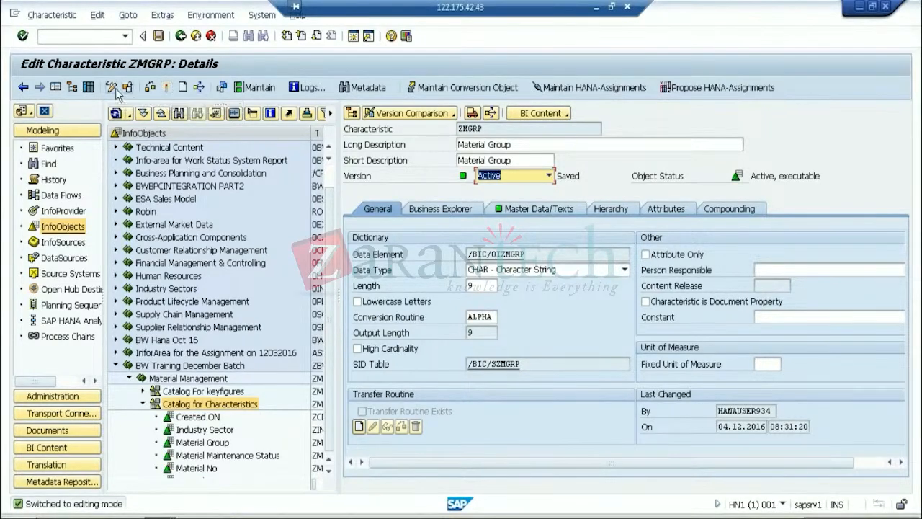
{"action": "left_click", "coordinate": [197, 39]}
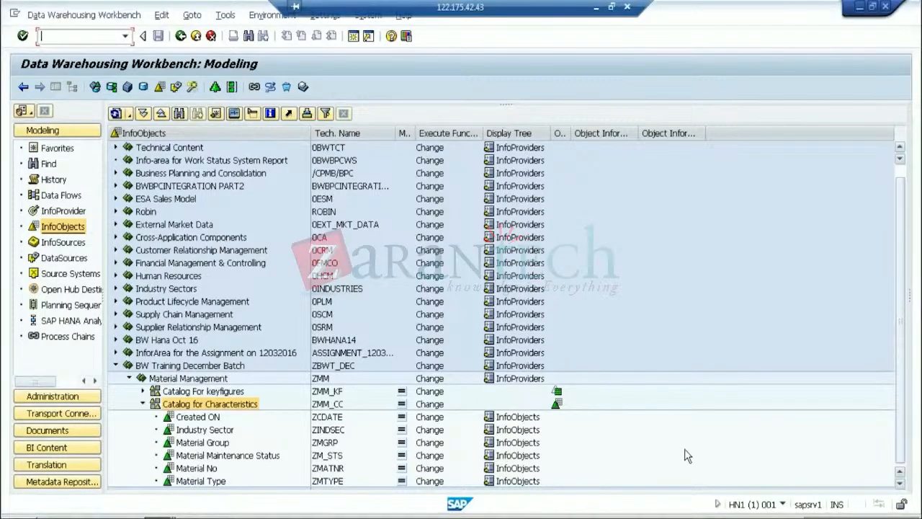
Check MARA's MATNR (Material Number, CHAR), then open the Material No characteristic ZMATNR
{"action": "key", "text": "alt+Tab"}
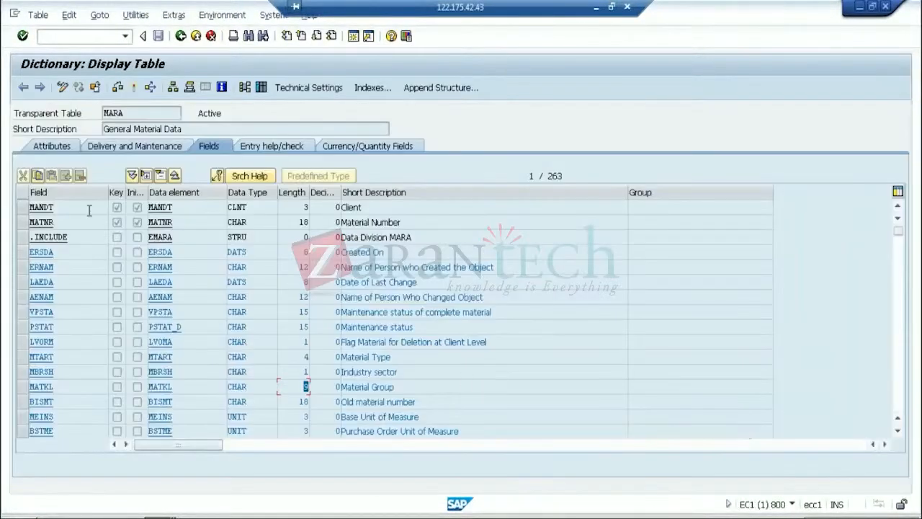
{"action": "left_click_drag", "start_coordinate": [54, 222], "coordinate": [30, 222]}
{"action": "left_click_drag", "start_coordinate": [400, 222], "coordinate": [232, 218]}
{"action": "double_click", "coordinate": [235, 222]}
{"action": "key", "text": "alt+Tab"}
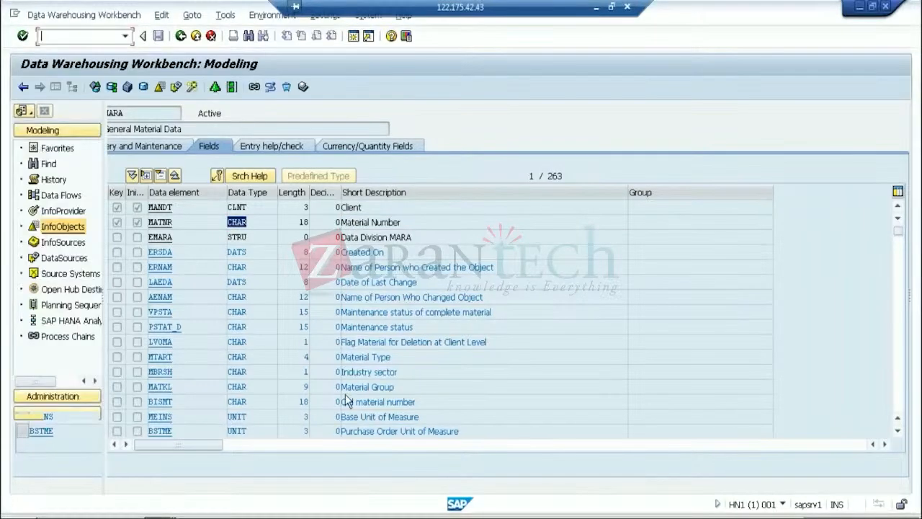
{"action": "double_click", "coordinate": [201, 468]}
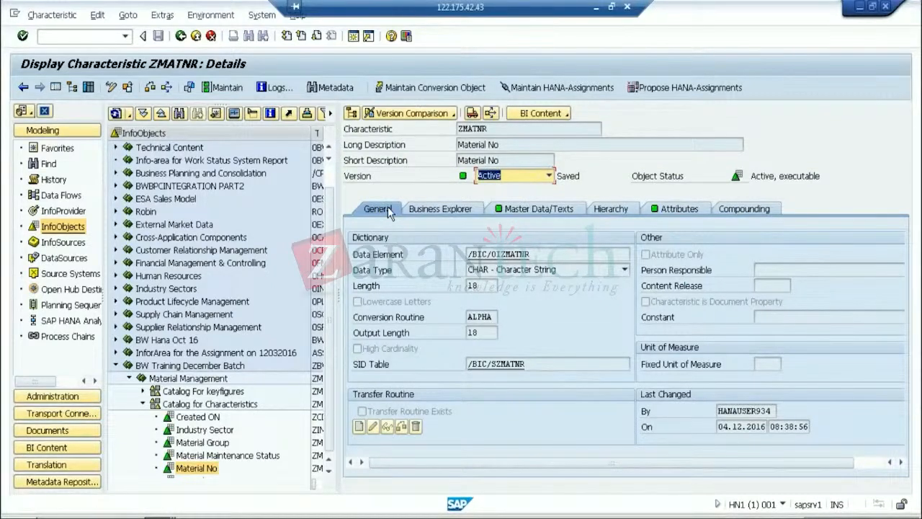
Review ZMATNR's seven attributes, then highlight its master data table /BIC/PZMATNR and the P prefix
{"action": "left_click", "coordinate": [690, 215]}
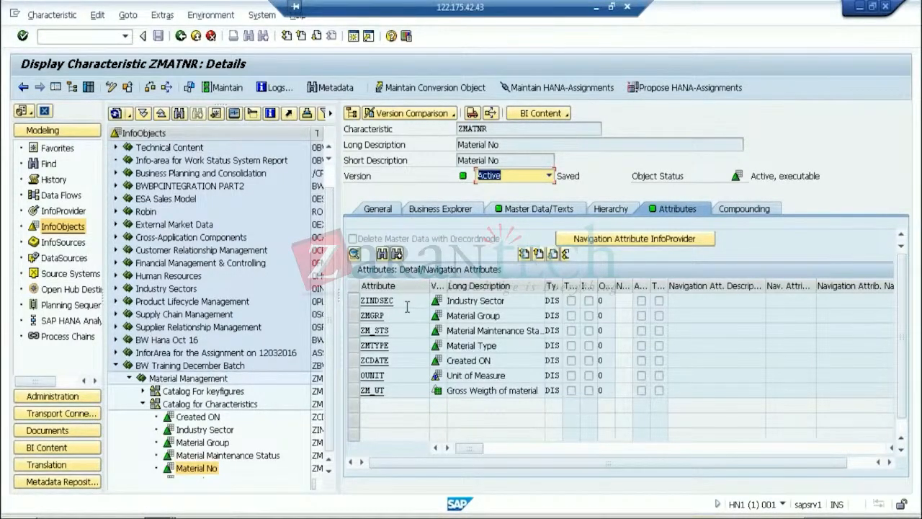
{"action": "left_click", "coordinate": [517, 210]}
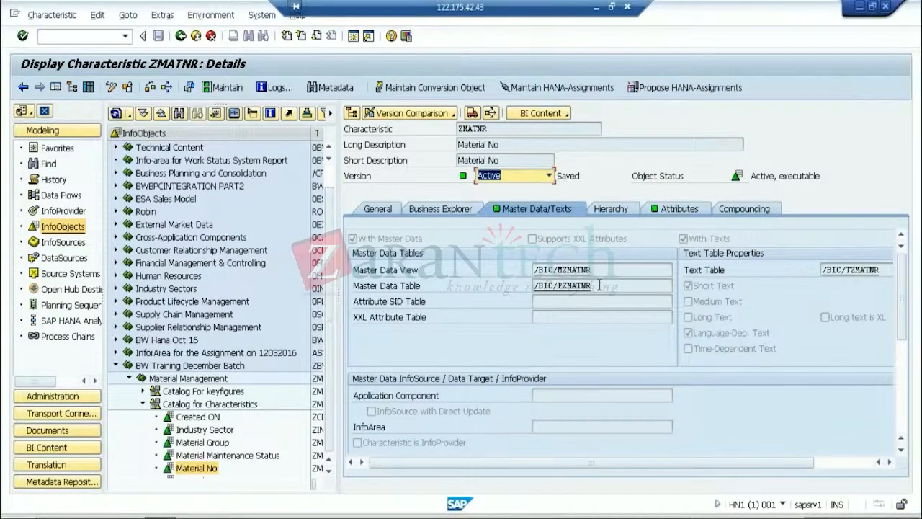
{"action": "left_click_drag", "start_coordinate": [598, 285], "coordinate": [514, 286]}
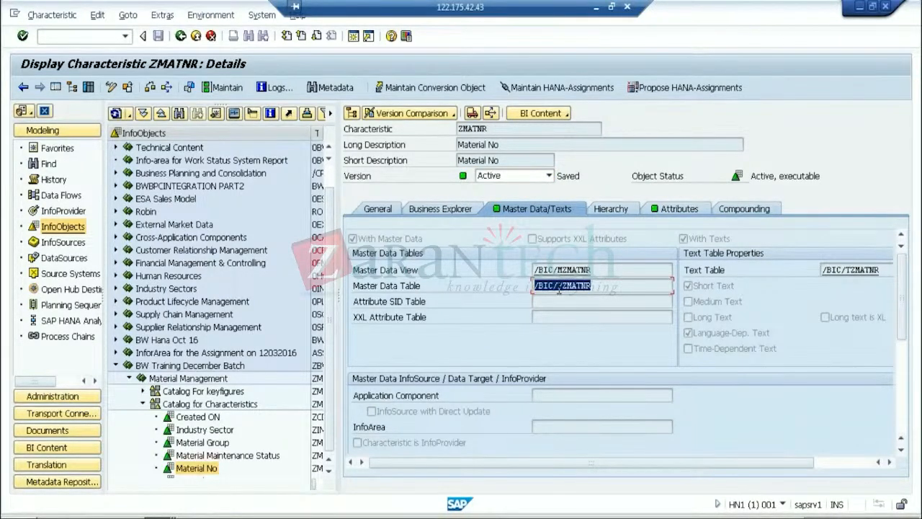
{"action": "left_click", "coordinate": [603, 285]}
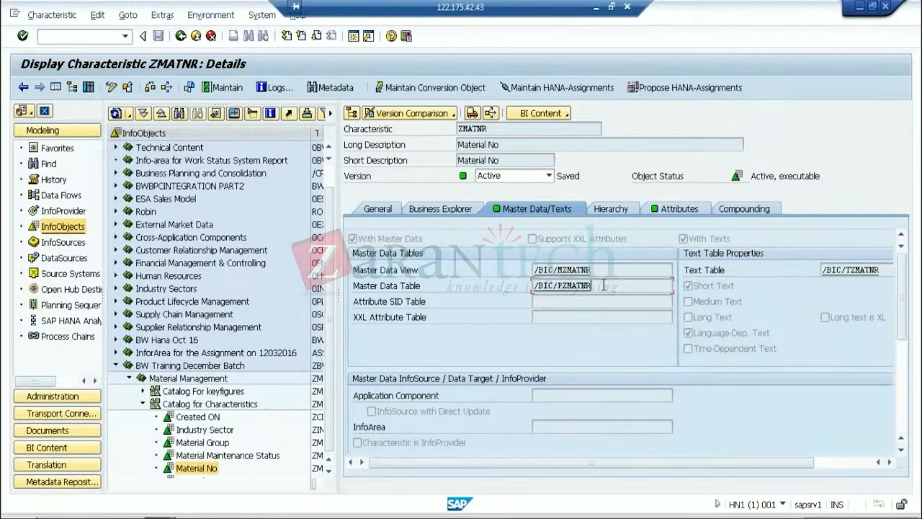
{"action": "left_click", "coordinate": [558, 285]}
Open table /BIC/PZMATNR and select its key field rows /BIC/ZMATNR and OBJVERS
{"action": "double_click", "coordinate": [582, 284]}
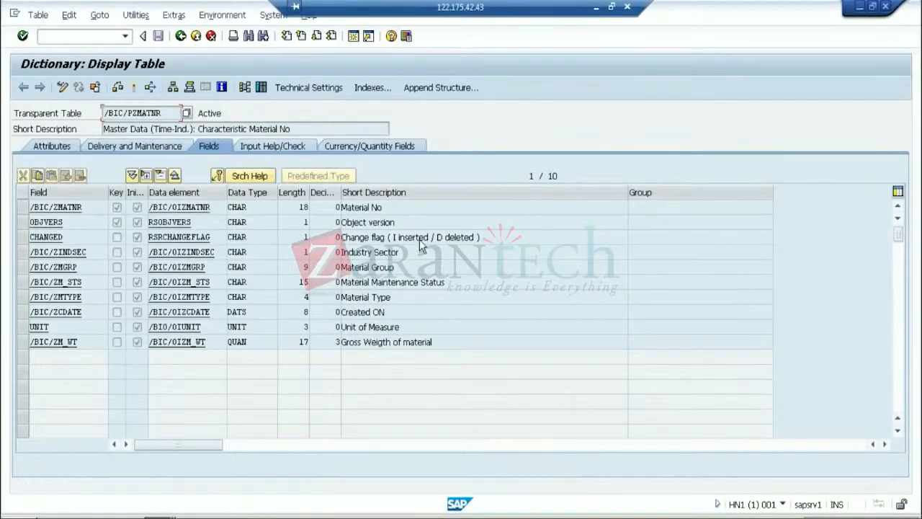
{"action": "left_click", "coordinate": [340, 207]}
{"action": "left_click_drag", "start_coordinate": [396, 223], "coordinate": [42, 222]}
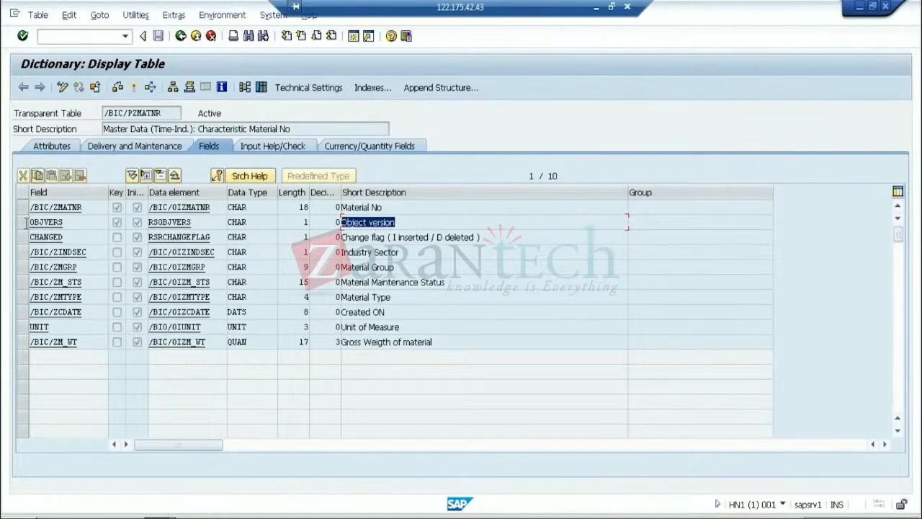
{"action": "left_click", "coordinate": [25, 222]}
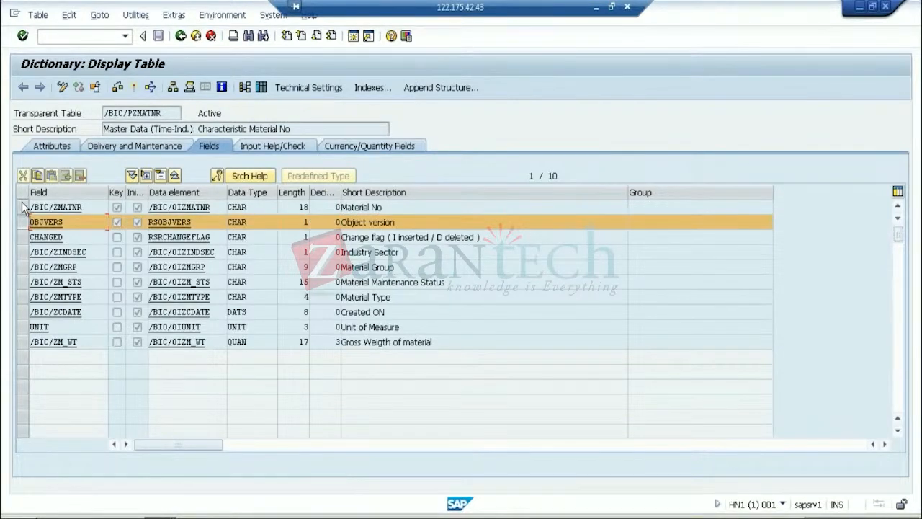
{"action": "left_click", "coordinate": [23, 209], "text": "ctrl"}
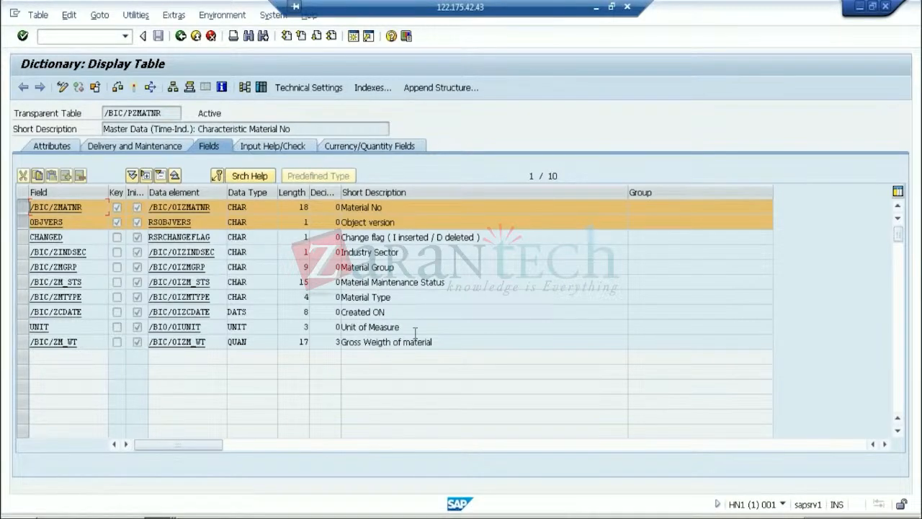
Return to ZMATNR's details, reselect /BIC/PZMATNR, and minimise the Remote Desktop window
{"action": "left_click", "coordinate": [182, 39]}
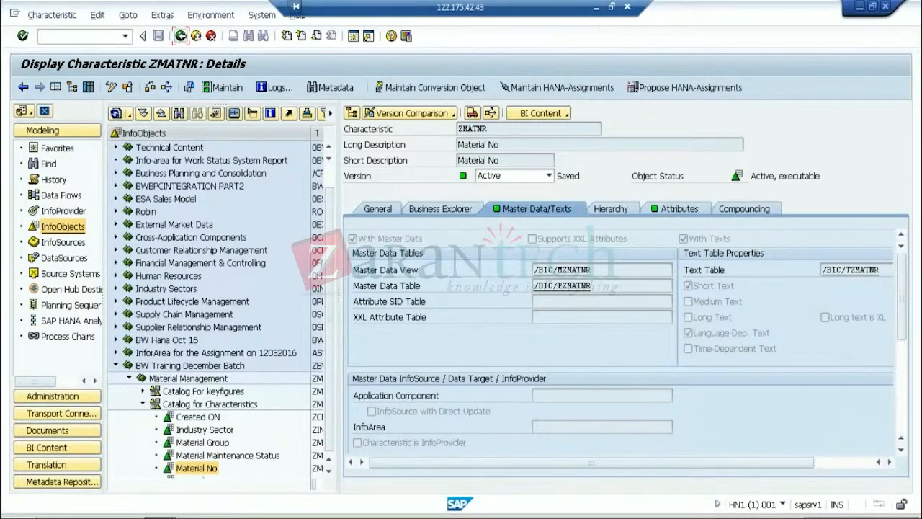
{"action": "left_click_drag", "start_coordinate": [592, 286], "coordinate": [511, 287]}
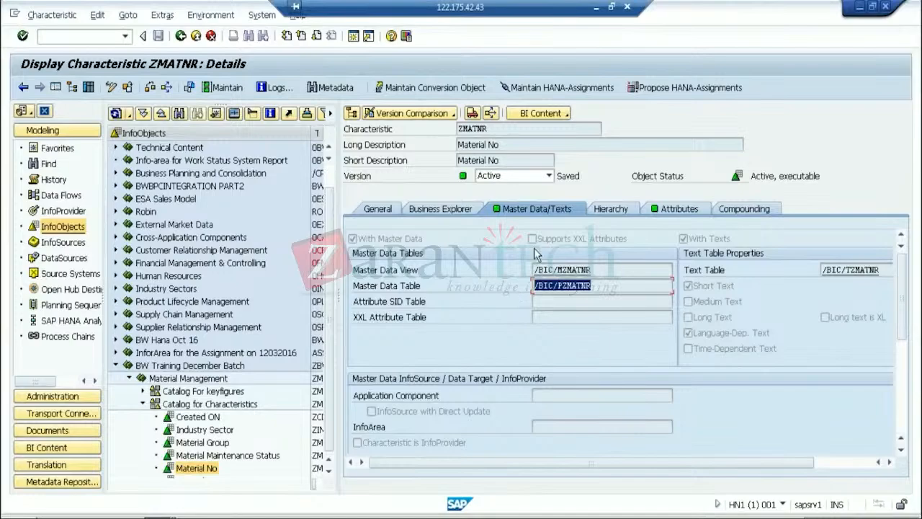
{"action": "left_click", "coordinate": [596, 8]}
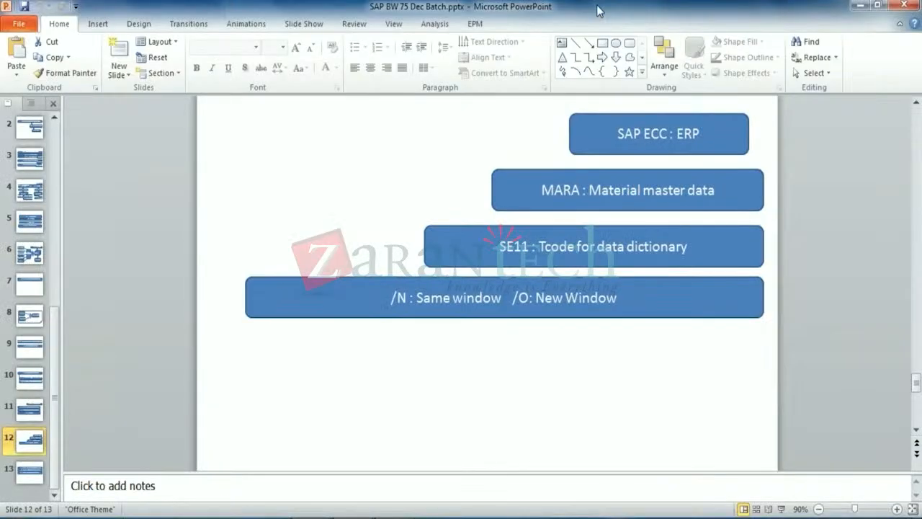
Insert a blank-layout slide 14 after assignment slide 13
{"action": "left_click", "coordinate": [32, 475]}
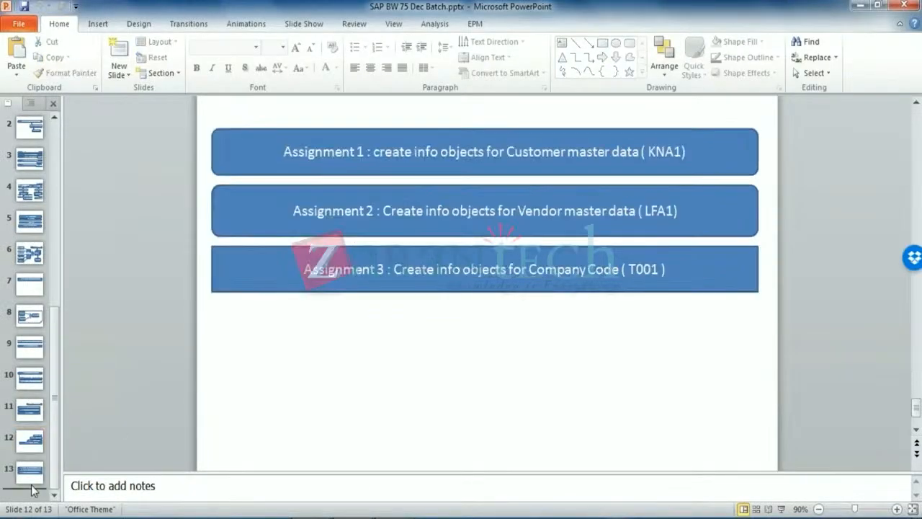
{"action": "left_click", "coordinate": [121, 75]}
{"action": "left_click", "coordinate": [148, 299]}
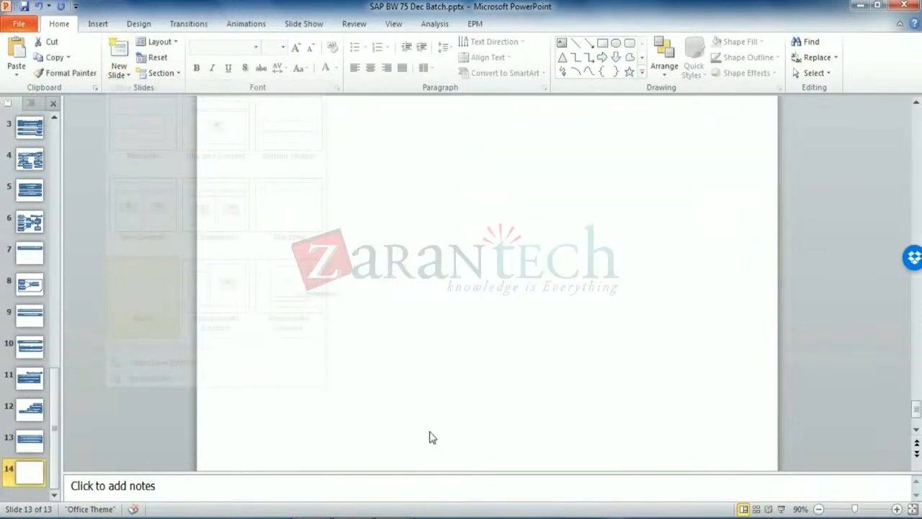
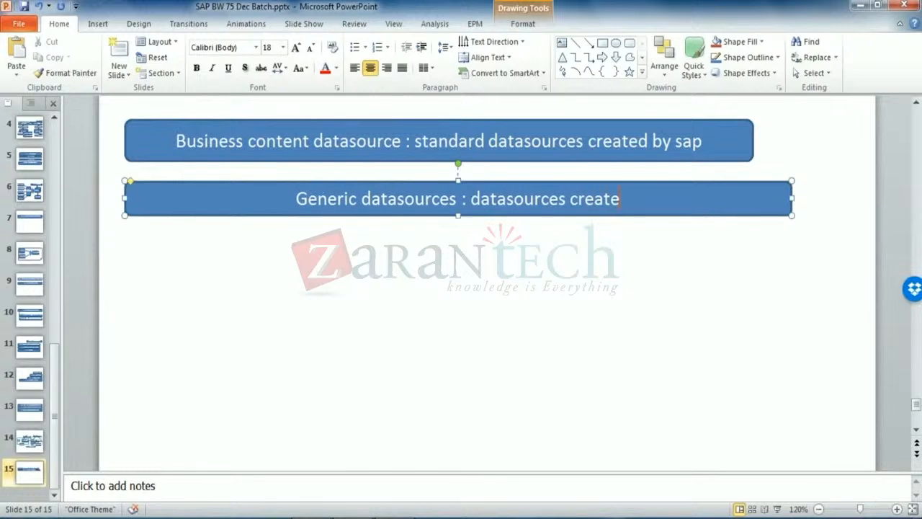
Complete the second box text so it ends with 'datasources created by bw team'
{"action": "type", "text": "reso"}
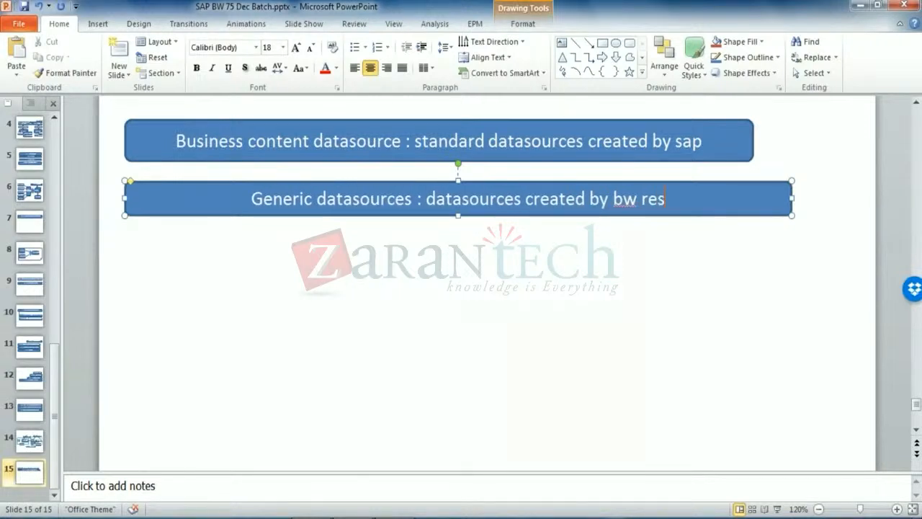
{"action": "key", "text": "BackSpace"}
{"action": "key", "text": "BackSpace"}
{"action": "key", "text": "BackSpace"}
{"action": "key", "text": "BackSpace"}
{"action": "key", "text": "BackSpace"}
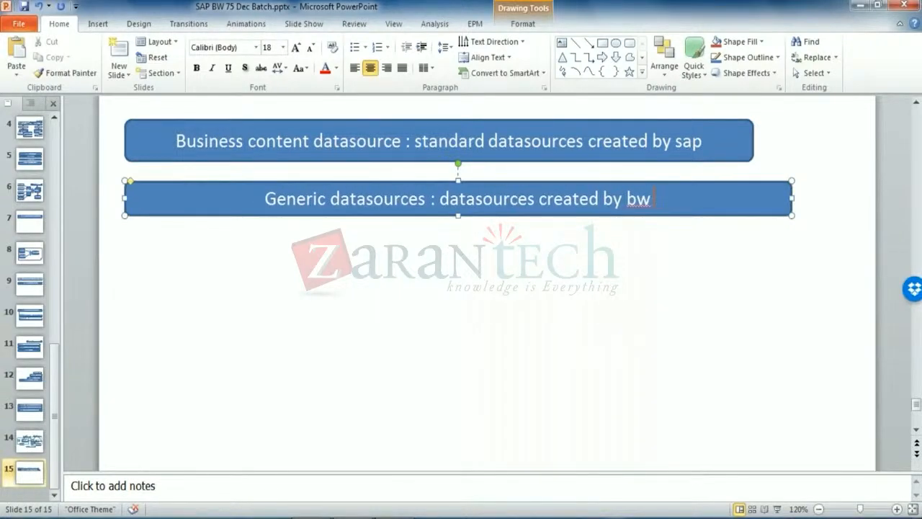
{"action": "type", "text": "team"}
{"action": "left_click", "coordinate": [726, 290]}
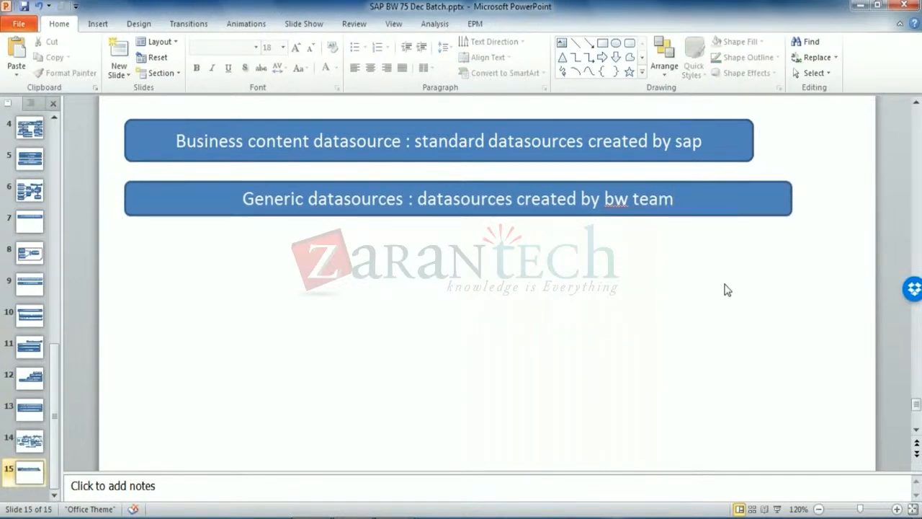
Select the Business content and Generic datasources boxes, then switch back to the SAP session
{"action": "left_click", "coordinate": [684, 143]}
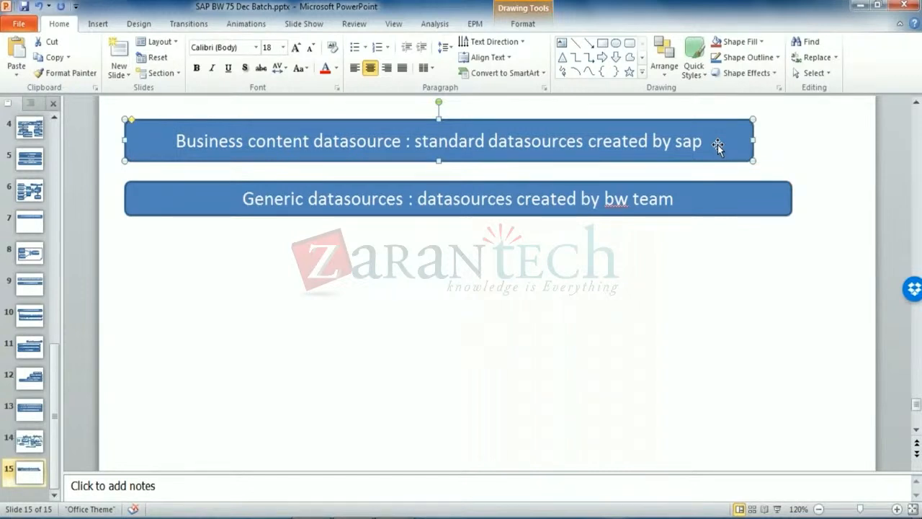
{"action": "left_click", "coordinate": [720, 171]}
{"action": "left_click", "coordinate": [719, 200]}
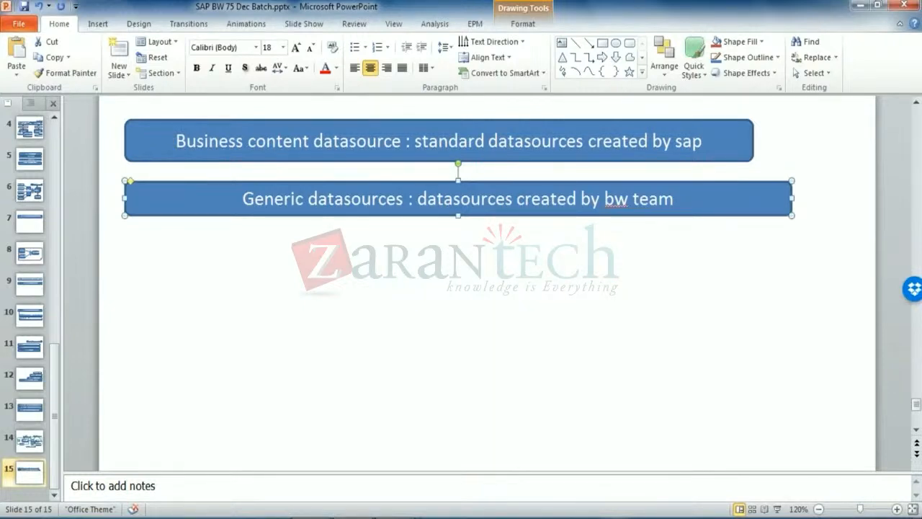
{"action": "key", "text": "alt+Tab"}
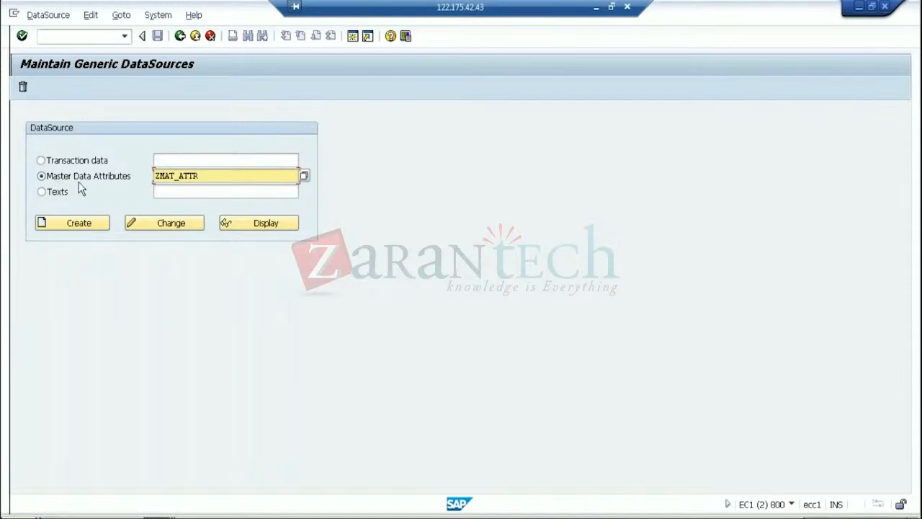
Create Master Data Attributes DataSource ZMAT_ATTR, focus Applic. Component, and minimise the SAP window
{"action": "left_click", "coordinate": [91, 224]}
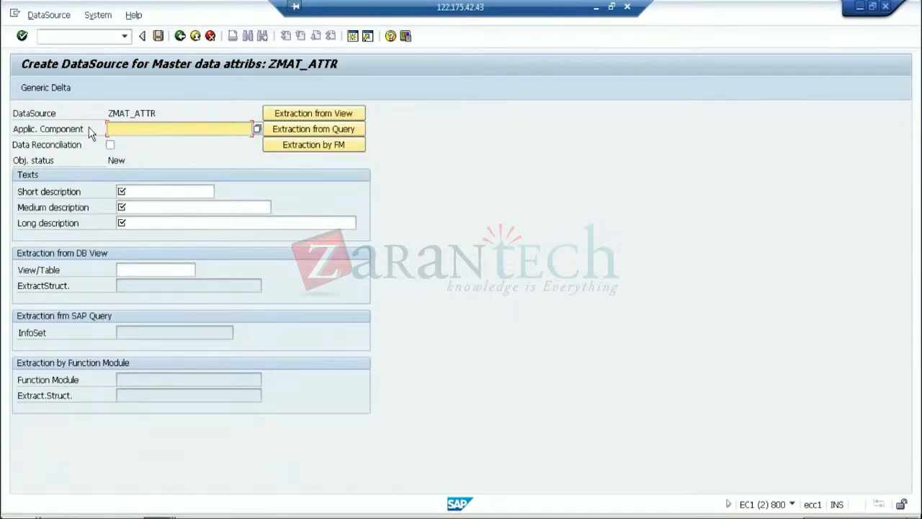
{"action": "left_click", "coordinate": [48, 129]}
{"action": "left_click", "coordinate": [117, 129]}
{"action": "left_click", "coordinate": [597, 7]}
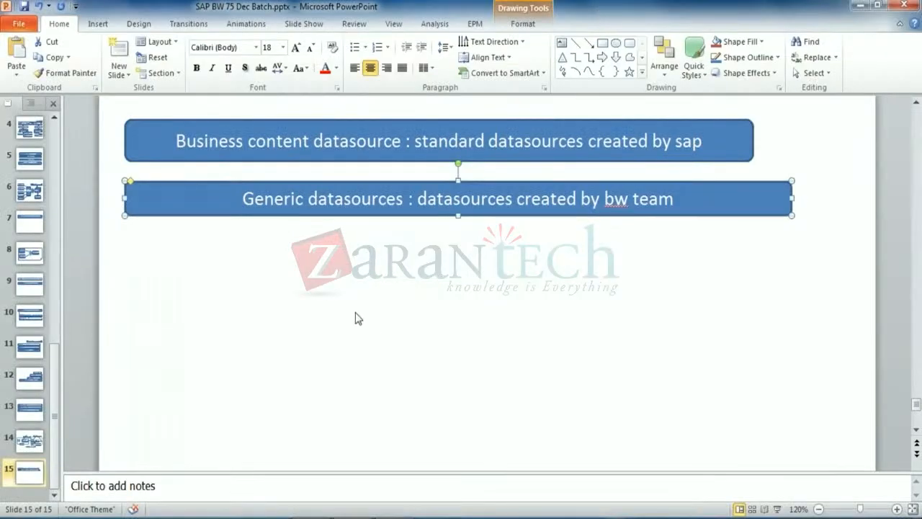
Draw a third rounded box below the others reading 'Application Component : folder for datasources'
{"action": "left_click", "coordinate": [630, 43]}
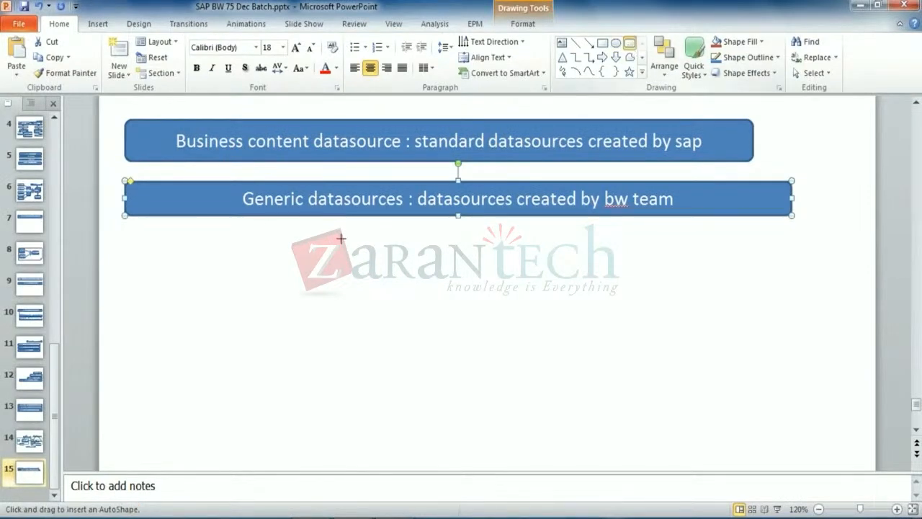
{"action": "left_click_drag", "start_coordinate": [123, 262], "coordinate": [837, 304]}
{"action": "type", "text": "Applicat"}
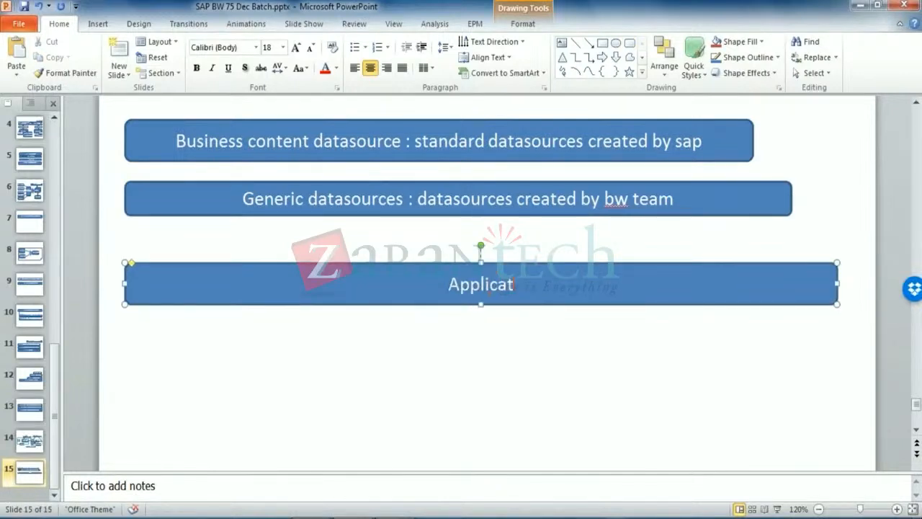
{"action": "type", "text": "ion Compone"}
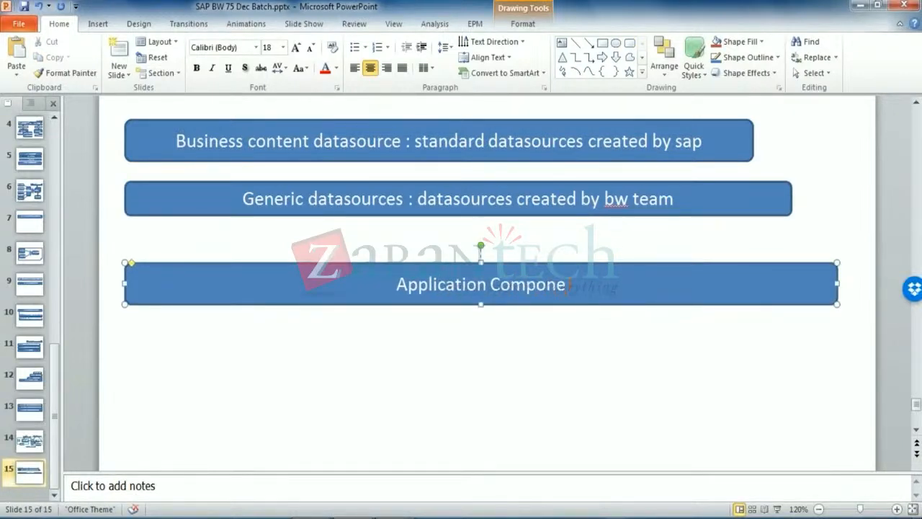
{"action": "type", "text": "nt : folder f"}
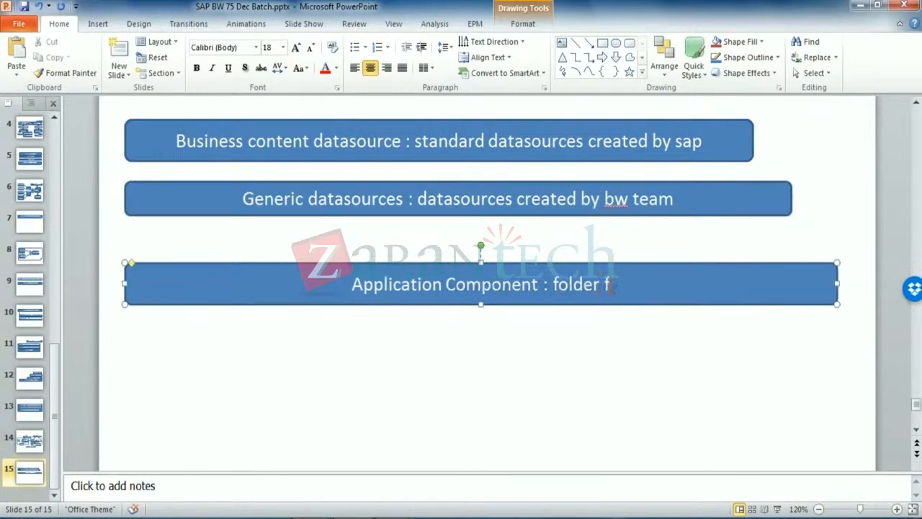
{"action": "type", "text": "or datasources"}
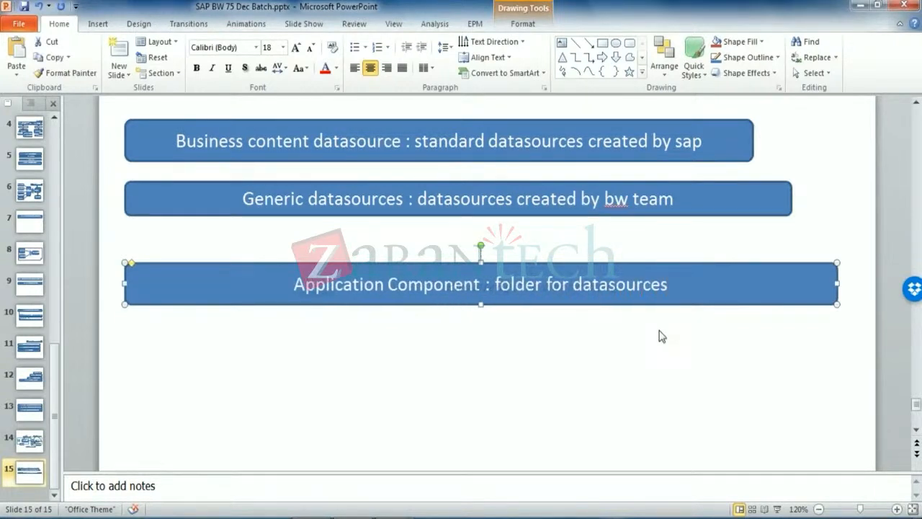
{"action": "left_click", "coordinate": [617, 374]}
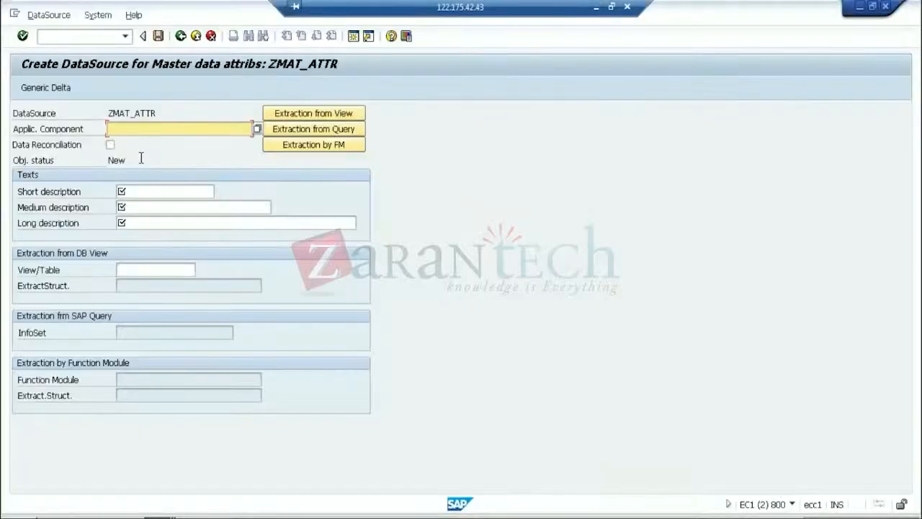
Choose MM-IO under SAP-R/3 > Materials Management as the application component
{"action": "left_click", "coordinate": [257, 131]}
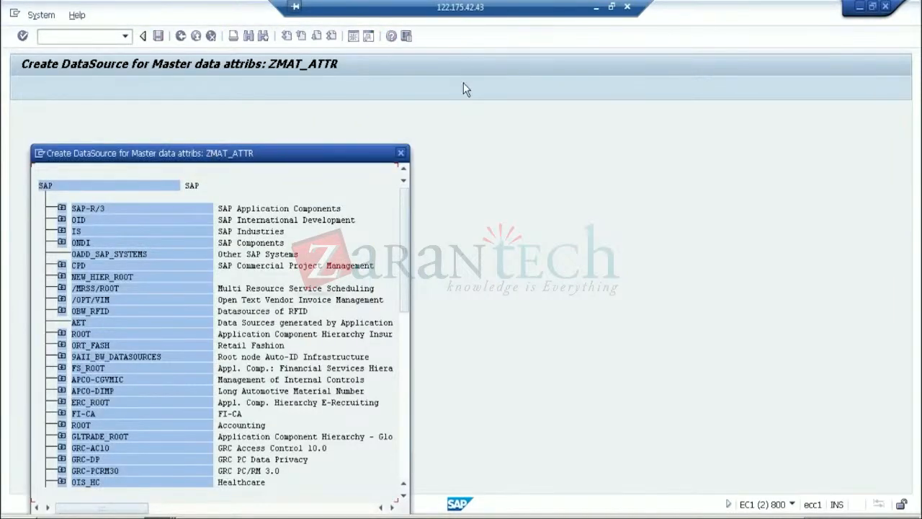
{"action": "left_click_drag", "start_coordinate": [212, 152], "coordinate": [491, 78]}
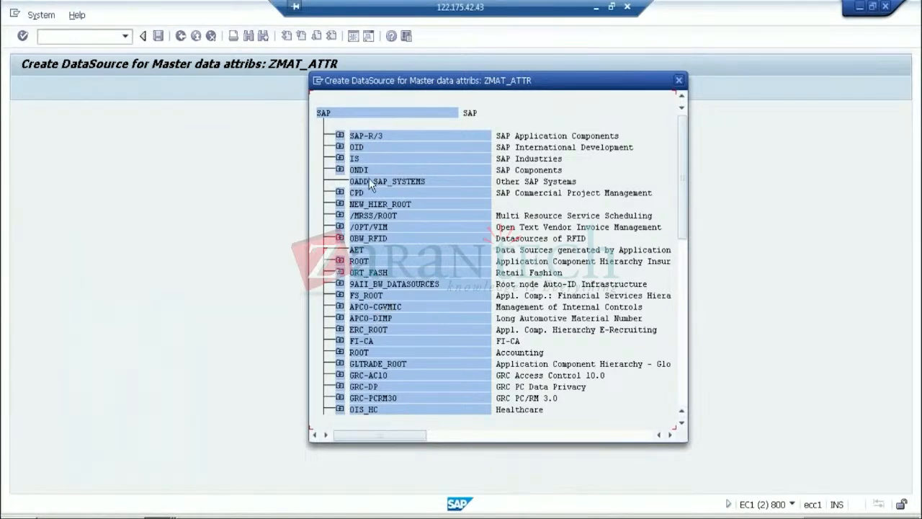
{"action": "left_click", "coordinate": [339, 135]}
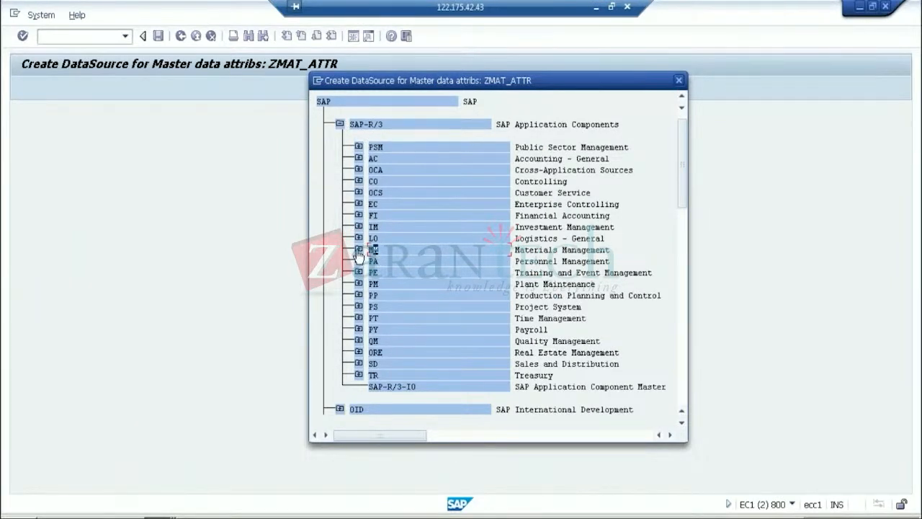
{"action": "left_click", "coordinate": [358, 250]}
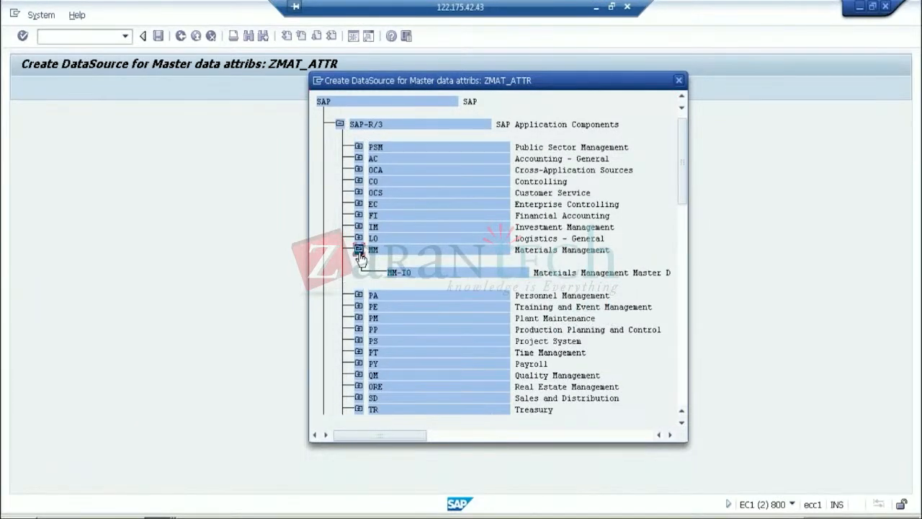
{"action": "double_click", "coordinate": [402, 275]}
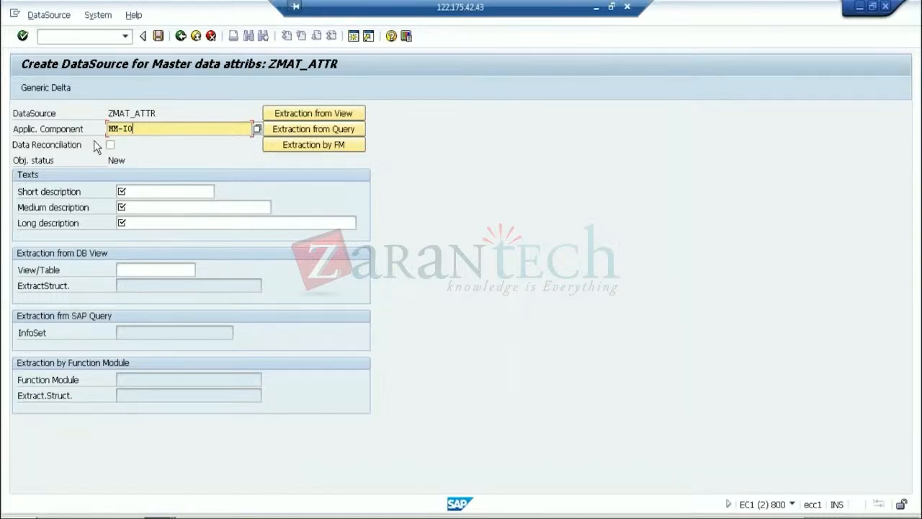
Set the short, medium and long descriptions all to 'Material Attributes'
{"action": "left_click", "coordinate": [158, 192]}
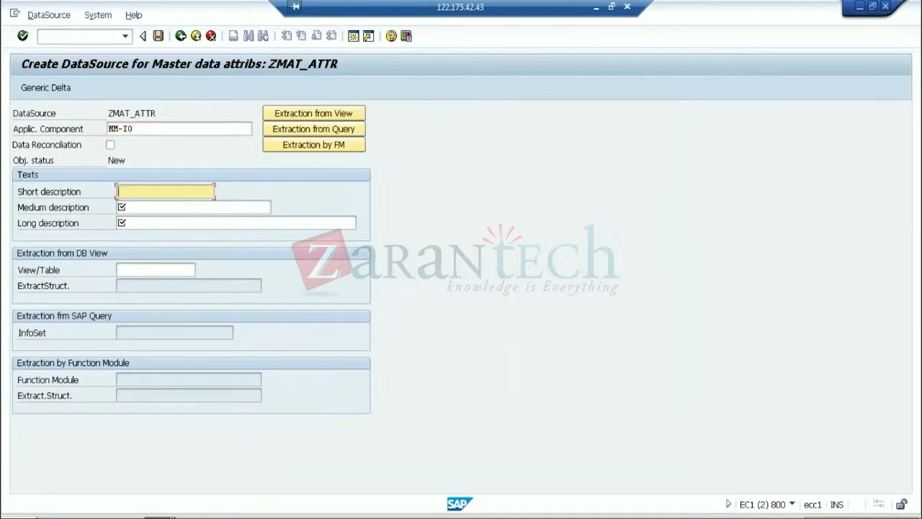
{"action": "type", "text": "Material Attributes"}
{"action": "key", "text": "shift+Home"}
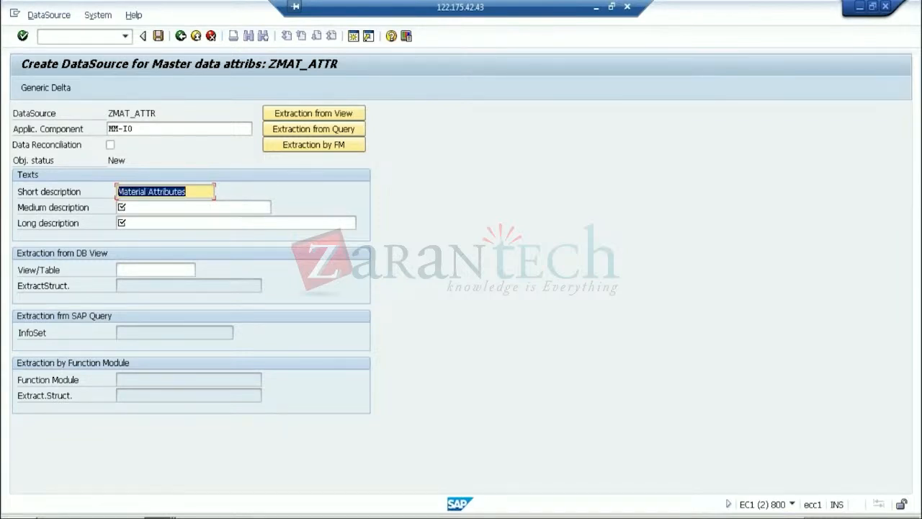
{"action": "key", "text": "ctrl+c"}
{"action": "key", "text": "Tab"}
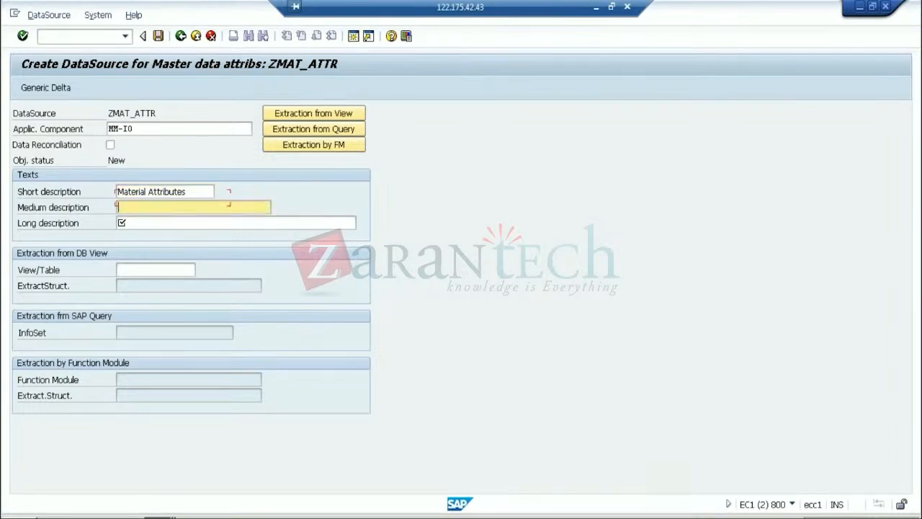
{"action": "key", "text": "ctrl+v"}
{"action": "key", "text": "Tab"}
{"action": "key", "text": "ctrl+v"}
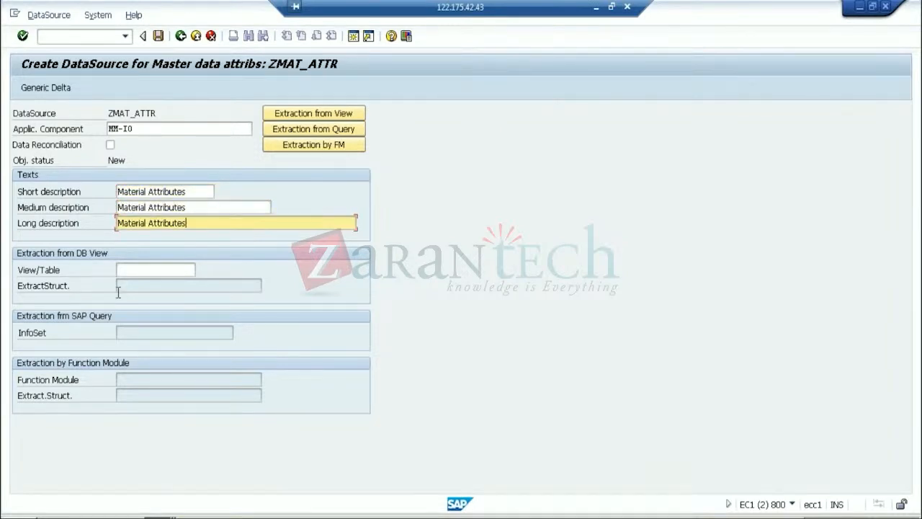
Enter MARA as the extraction View/Table
{"action": "left_click", "coordinate": [131, 270]}
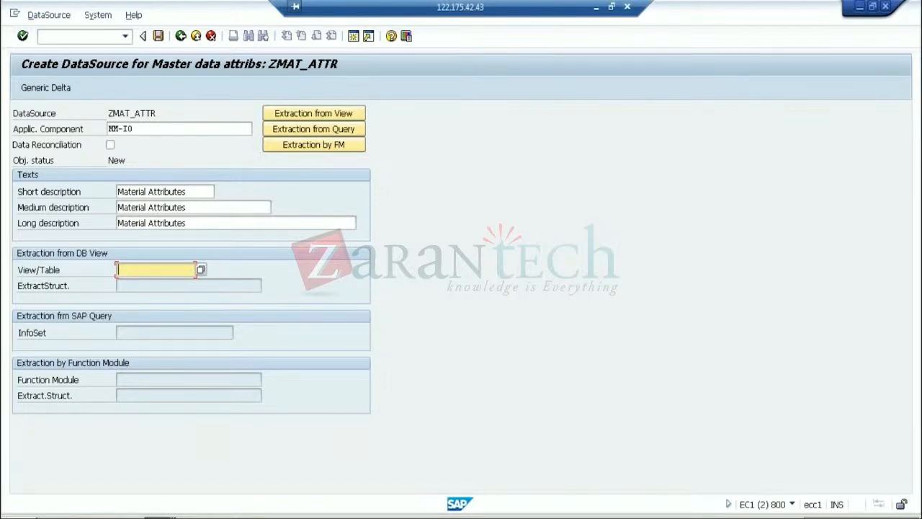
{"action": "type", "text": "MARA"}
{"action": "left_click", "coordinate": [141, 380]}
{"action": "left_click", "coordinate": [136, 332]}
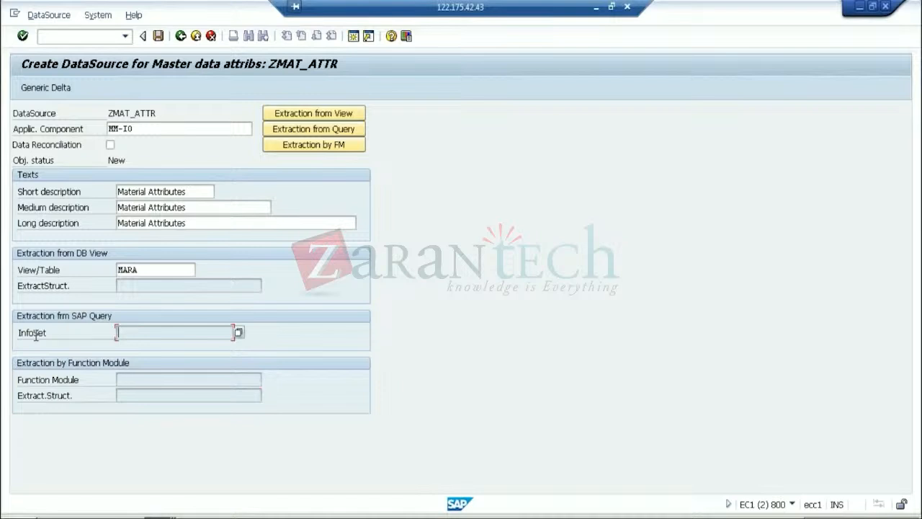
{"action": "left_click", "coordinate": [19, 274]}
{"action": "left_click", "coordinate": [150, 270]}
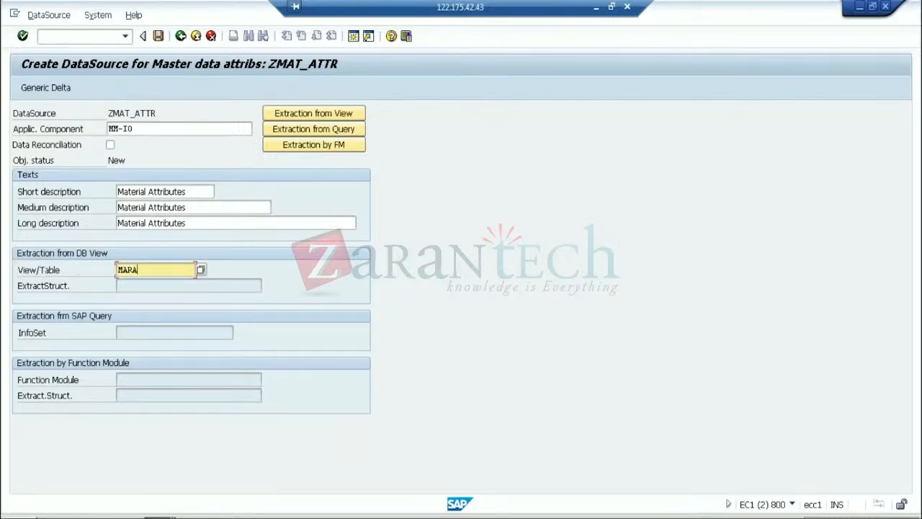
Save ZMAT_ATTR as a Local Object, opening its Customer version Edit field list
{"action": "left_click", "coordinate": [158, 36]}
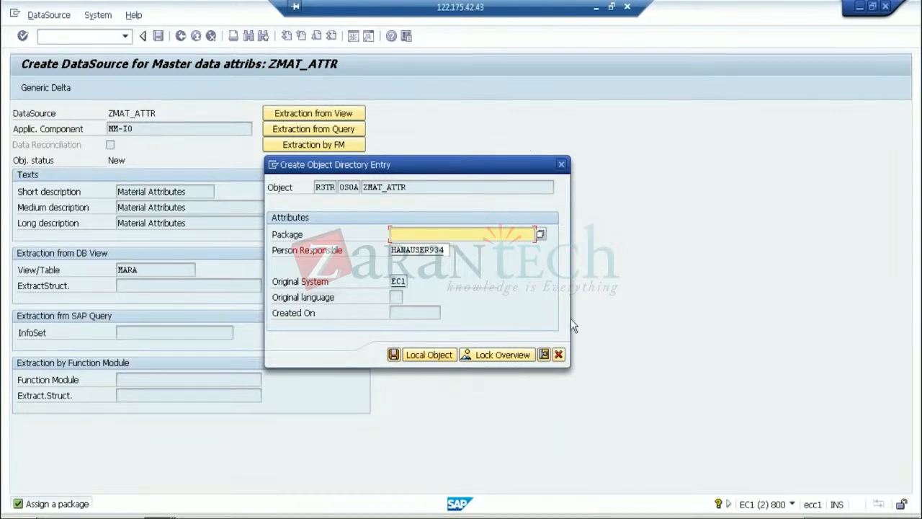
{"action": "left_click", "coordinate": [425, 356]}
{"action": "left_click", "coordinate": [409, 232]}
{"action": "left_click", "coordinate": [393, 355]}
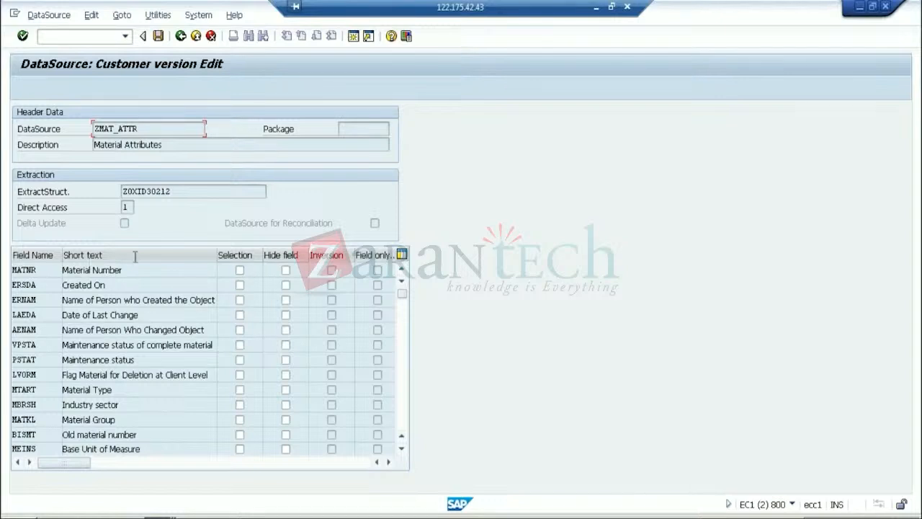
Mark MATNR, MTART and MATKL as selection fields, save, and return to the slides
{"action": "left_click", "coordinate": [240, 271]}
{"action": "left_click", "coordinate": [239, 270]}
{"action": "left_click", "coordinate": [239, 389]}
{"action": "left_click", "coordinate": [240, 419]}
{"action": "left_click", "coordinate": [158, 39]}
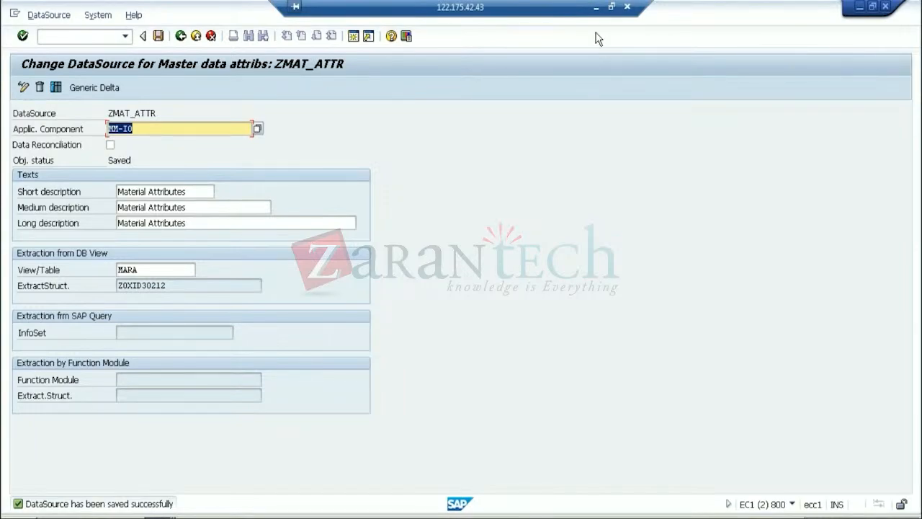
{"action": "left_click", "coordinate": [596, 7]}
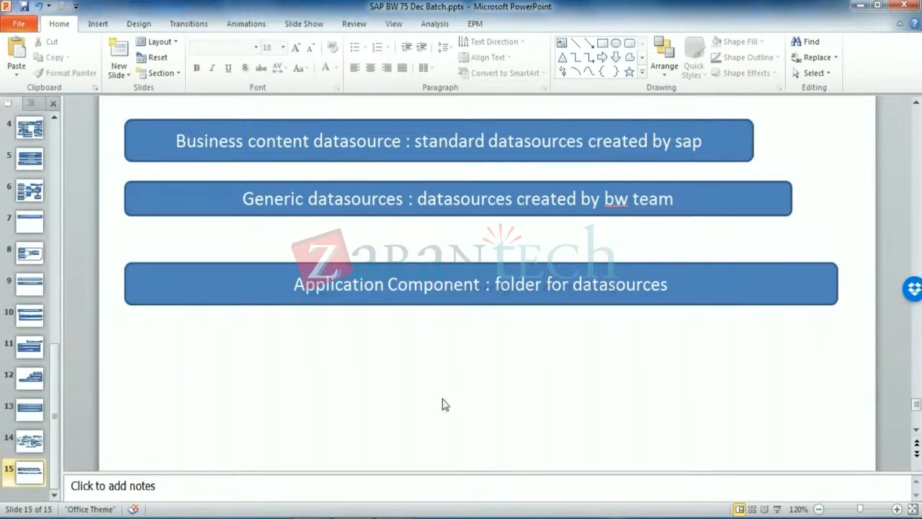
Add a fourth rounded box reading 'In ECC : RSA3 : Extractor checker', then return to SAP
{"action": "left_click", "coordinate": [402, 517]}
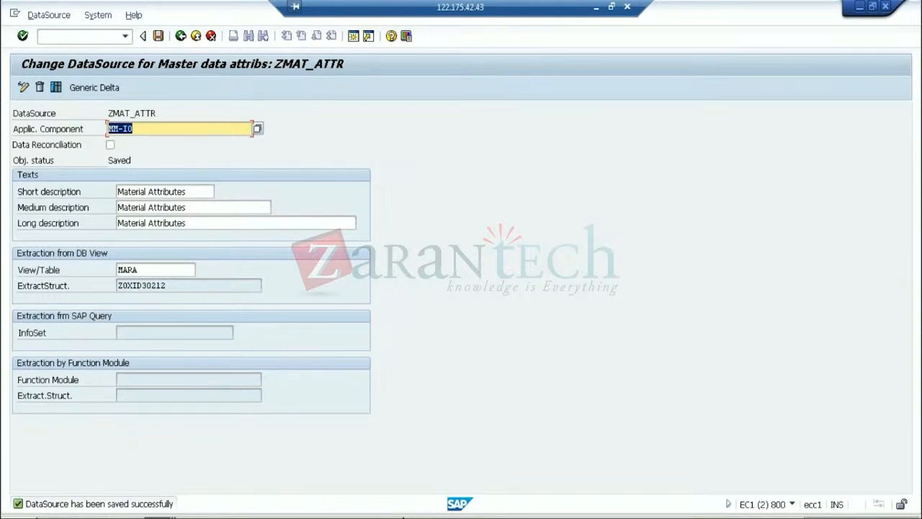
{"action": "left_click", "coordinate": [597, 7]}
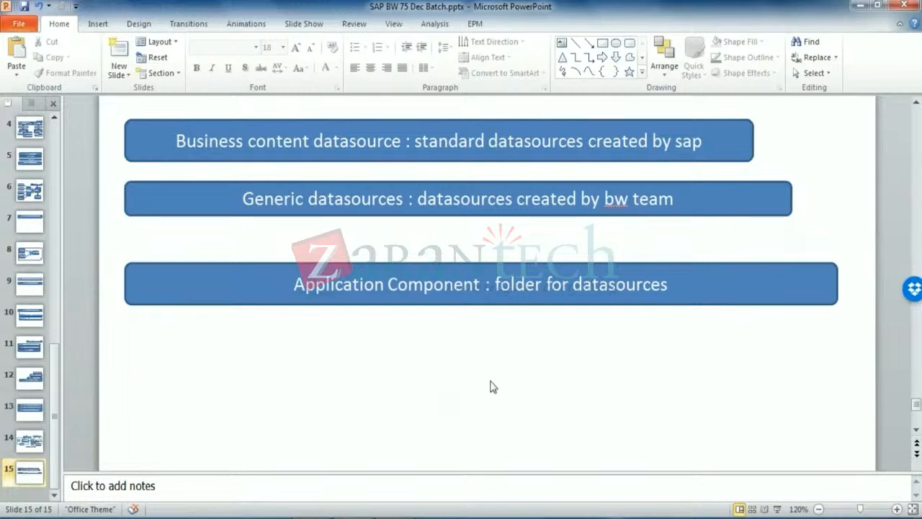
{"action": "left_click", "coordinate": [630, 43]}
{"action": "mouse_move", "coordinate": [120, 350]}
{"action": "left_mouse_down"}
{"action": "mouse_move", "coordinate": [362, 422]}
{"action": "mouse_move", "coordinate": [837, 386]}
{"action": "left_mouse_up"}
{"action": "type", "text": "In ECC :"}
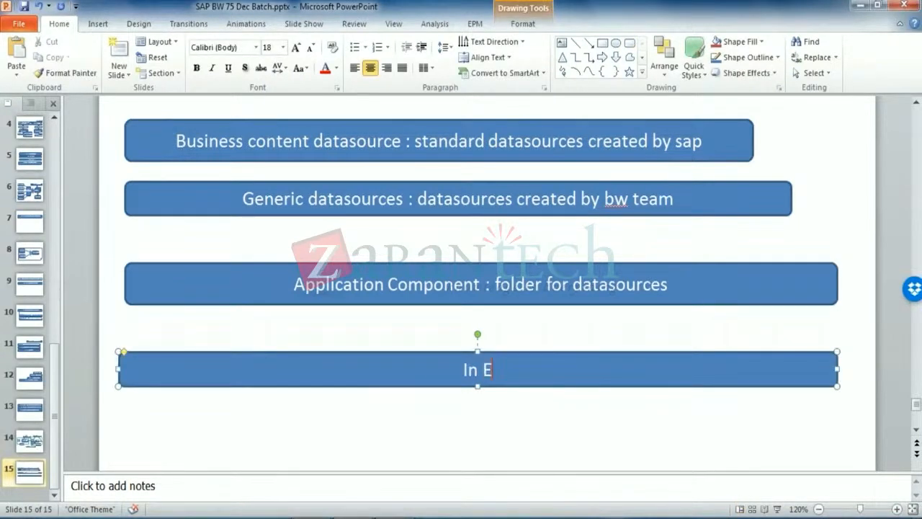
{"action": "type", "text": "A3 : Ex"}
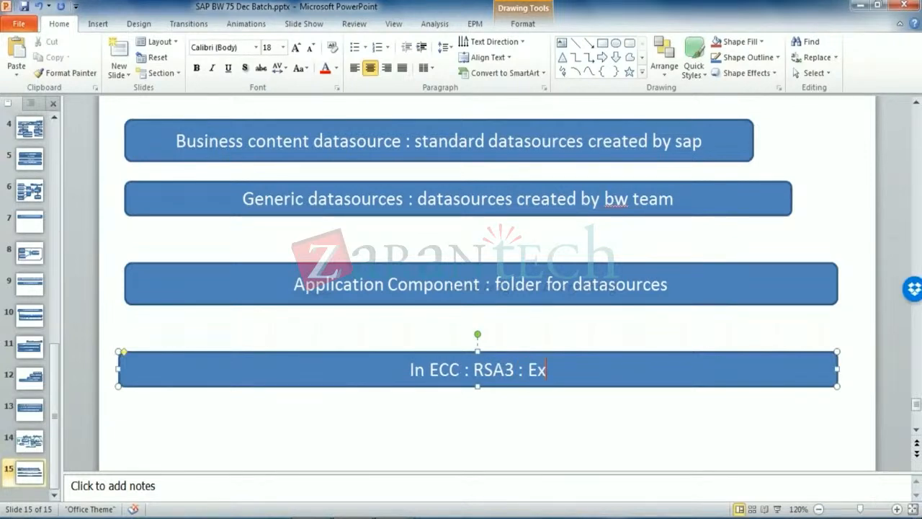
{"action": "type", "text": "tract"}
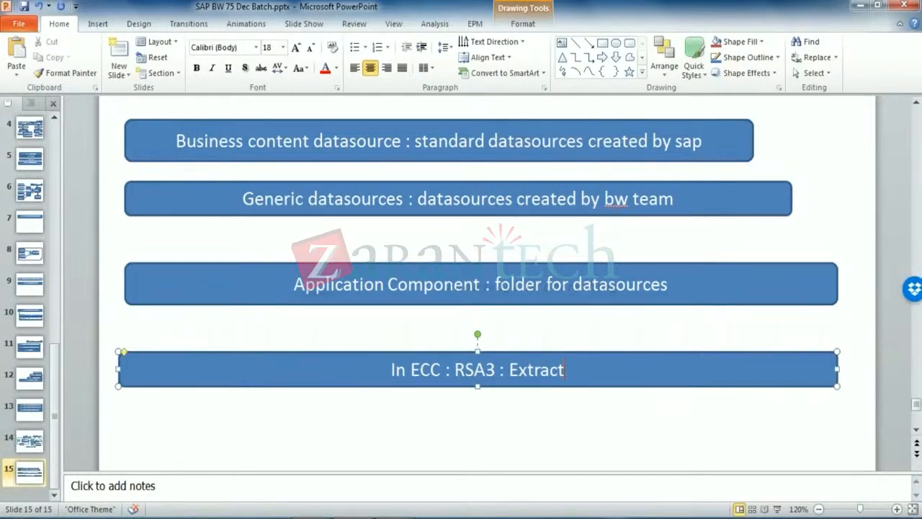
{"action": "type", "text": "or ch"}
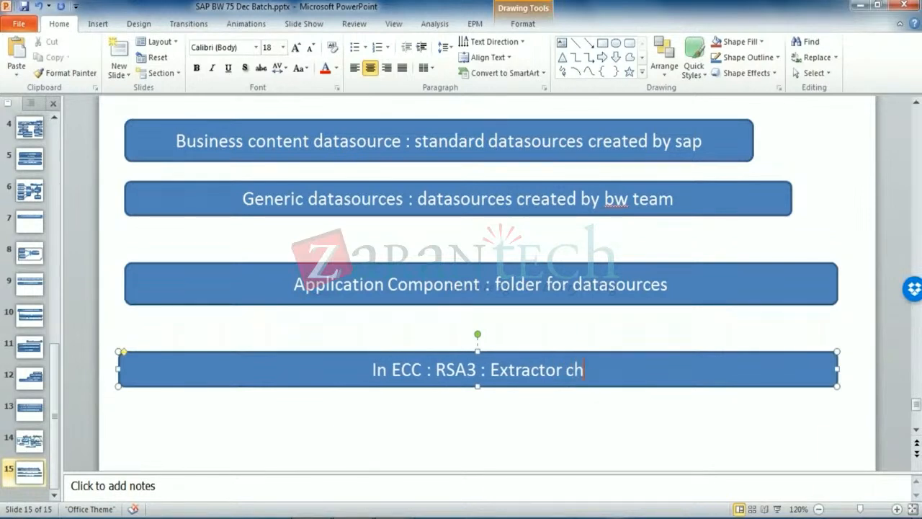
{"action": "type", "text": "ecker"}
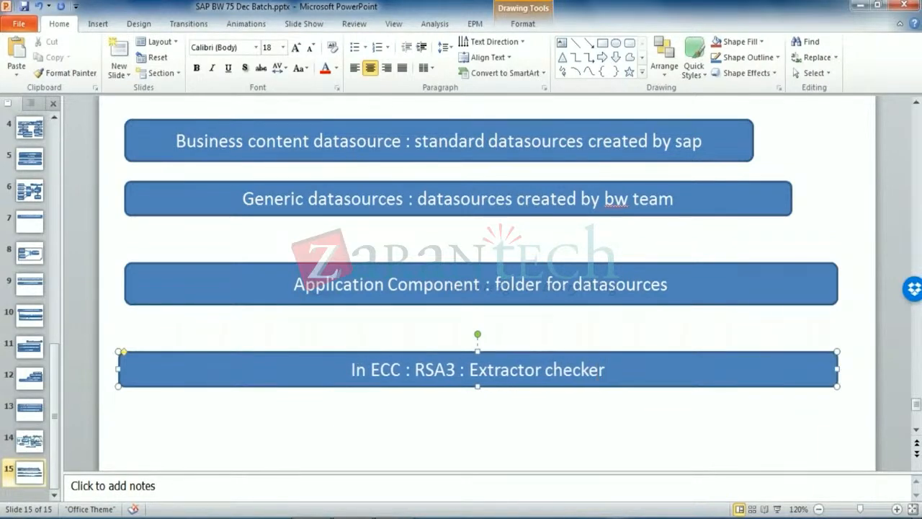
{"action": "left_click", "coordinate": [787, 429]}
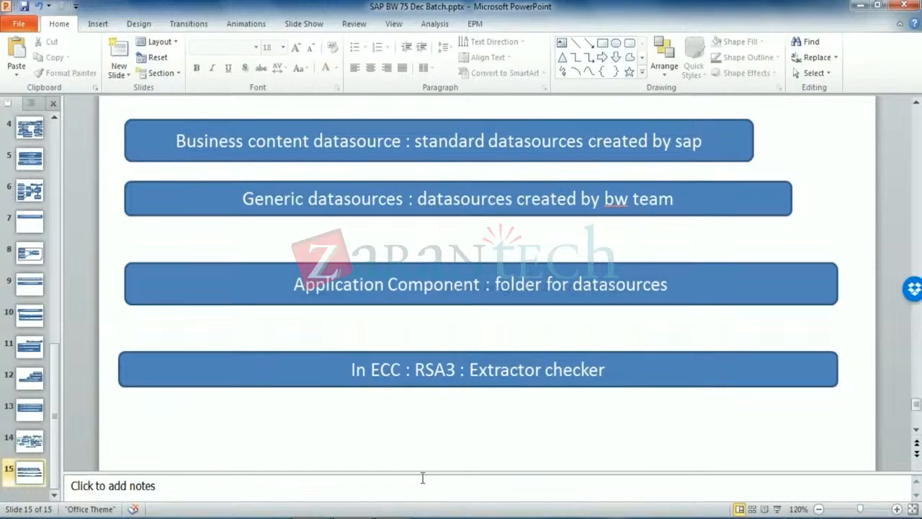
{"action": "left_click", "coordinate": [351, 517]}
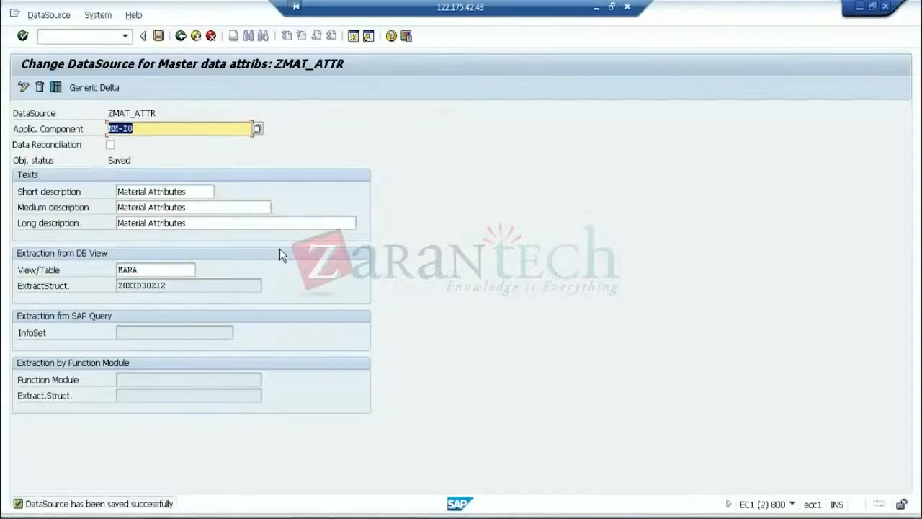
Start RSA3 in a new session with /orsa3 and carry DataSource name ZMAT_ATTR into it
{"action": "left_click", "coordinate": [78, 36]}
{"action": "type", "text": "/"}
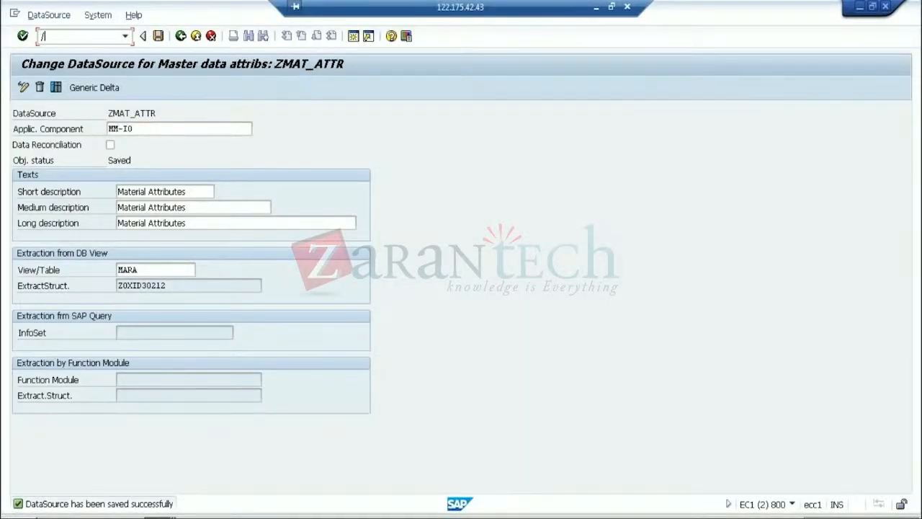
{"action": "type", "text": "orsa3"}
{"action": "key", "text": "Return"}
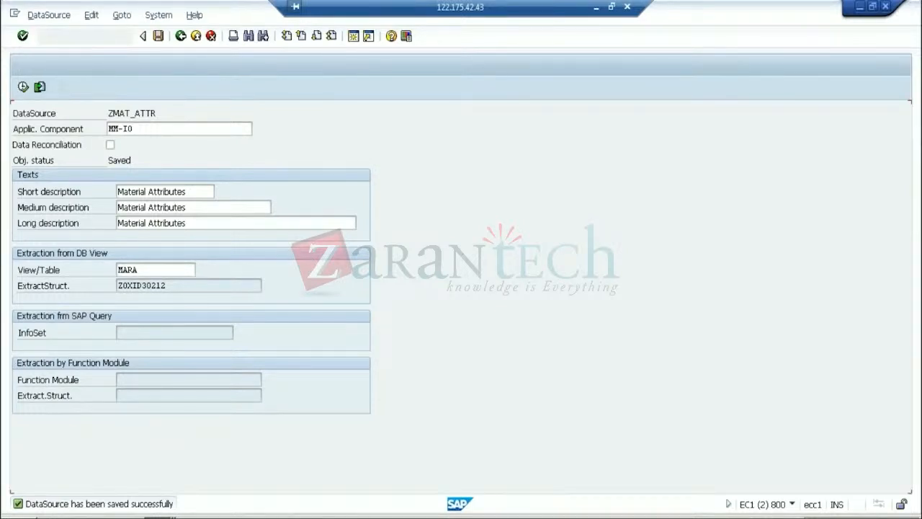
{"action": "key", "text": "alt+Tab"}
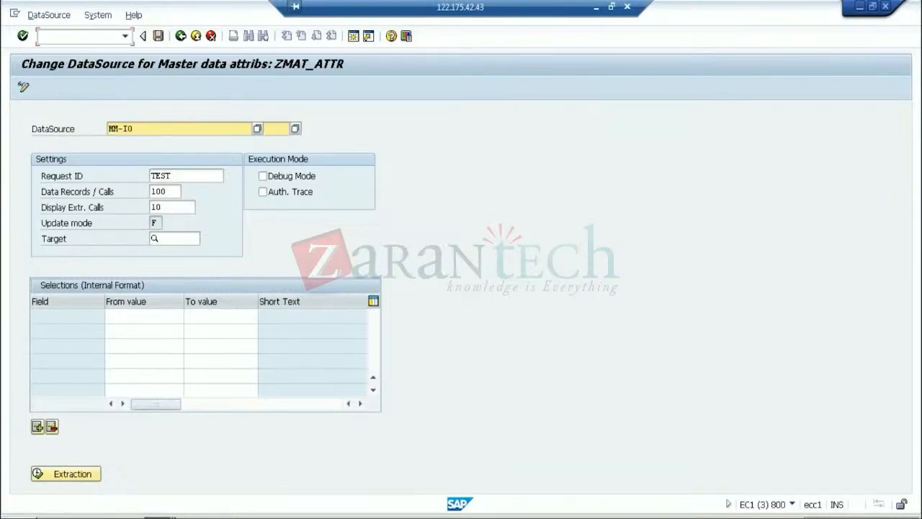
{"action": "left_click_drag", "start_coordinate": [156, 113], "coordinate": [49, 108]}
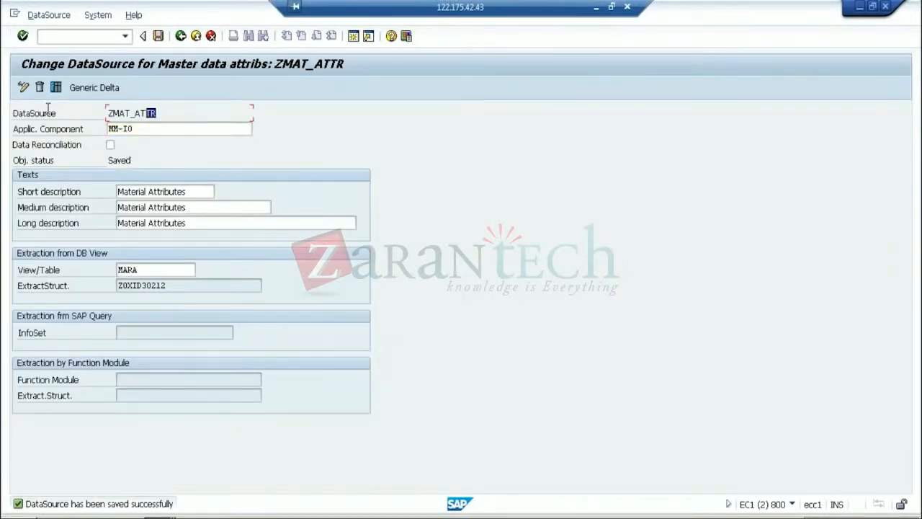
{"action": "key", "text": "alt+Tab"}
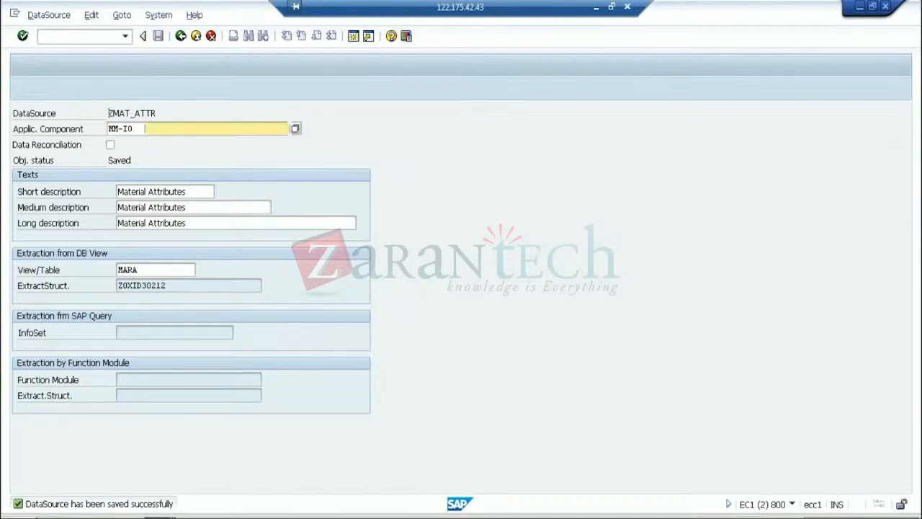
{"action": "key", "text": "alt+Tab"}
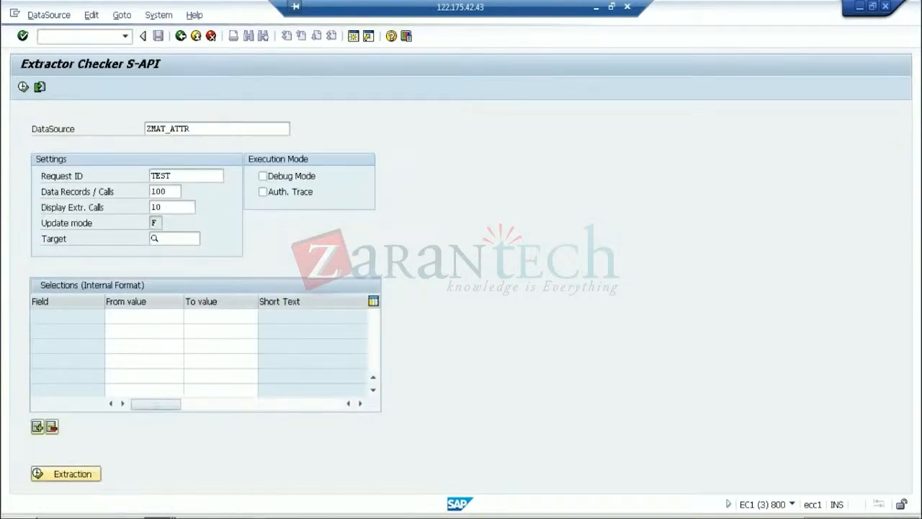
Load ZMAT_ATTR's selections, check 100 records per call and 10 calls, and run the extraction
{"action": "key", "text": "Return"}
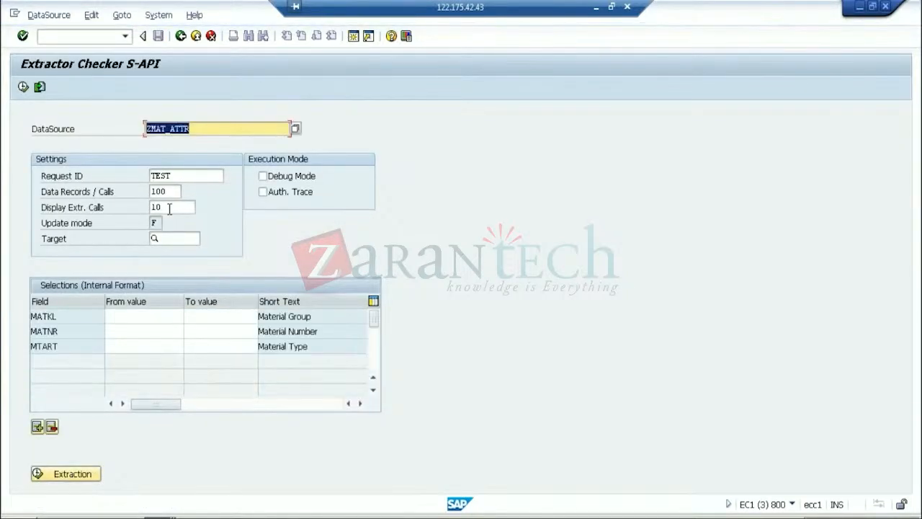
{"action": "left_click", "coordinate": [166, 207]}
{"action": "left_click", "coordinate": [172, 193]}
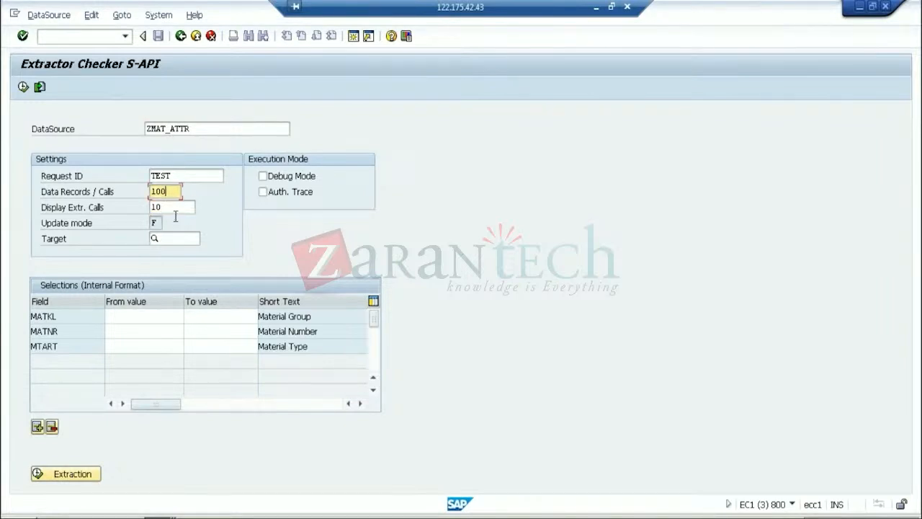
{"action": "left_click_drag", "start_coordinate": [170, 194], "coordinate": [93, 189]}
{"action": "left_click", "coordinate": [175, 207]}
{"action": "left_click_drag", "start_coordinate": [175, 207], "coordinate": [113, 200]}
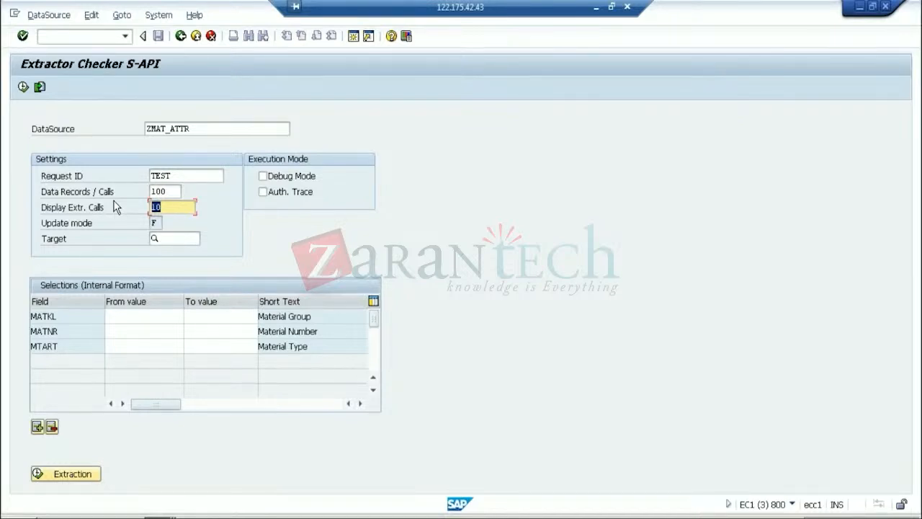
{"action": "left_click", "coordinate": [174, 207]}
{"action": "left_click", "coordinate": [172, 195]}
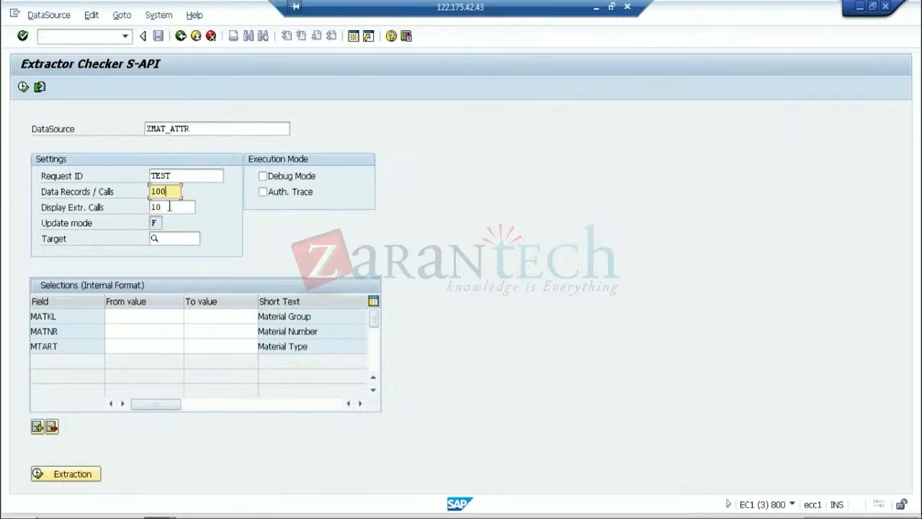
{"action": "left_click", "coordinate": [82, 478]}
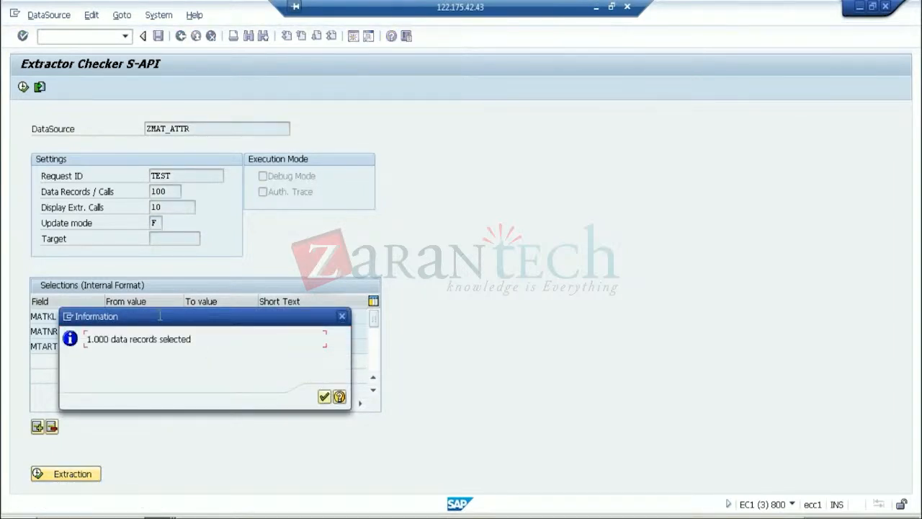
Acknowledge the 1.000 records selected message and view the ZMAT_ATTR records in the ALV Grid
{"action": "left_click_drag", "start_coordinate": [159, 316], "coordinate": [453, 384]}
{"action": "left_click", "coordinate": [701, 371]}
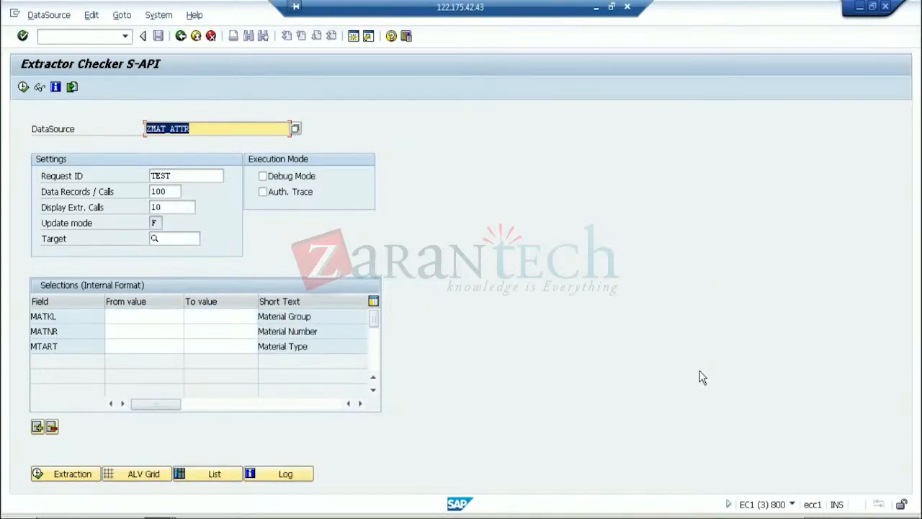
{"action": "left_click", "coordinate": [144, 478]}
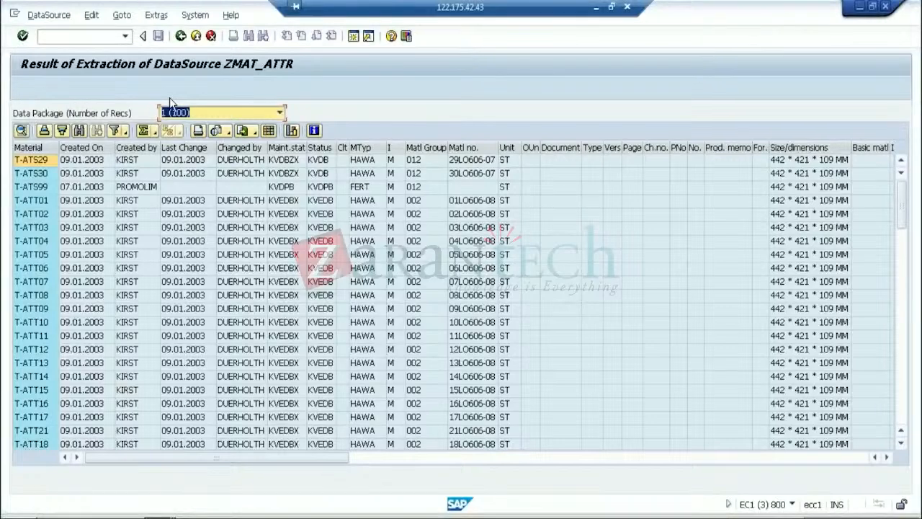
Show data package 4 (100), scroll its columns sideways, then minimize SAP to reach PowerPoint
{"action": "left_click", "coordinate": [279, 114]}
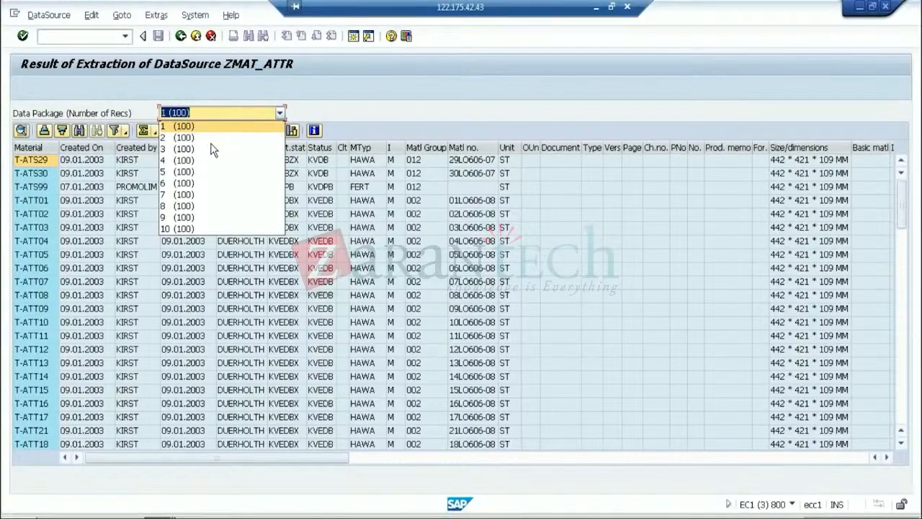
{"action": "left_click", "coordinate": [192, 162]}
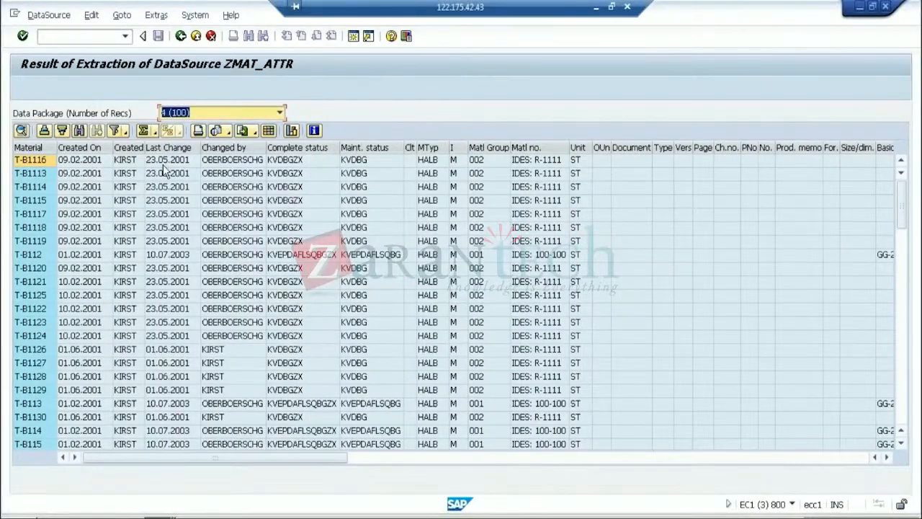
{"action": "left_click", "coordinate": [798, 458]}
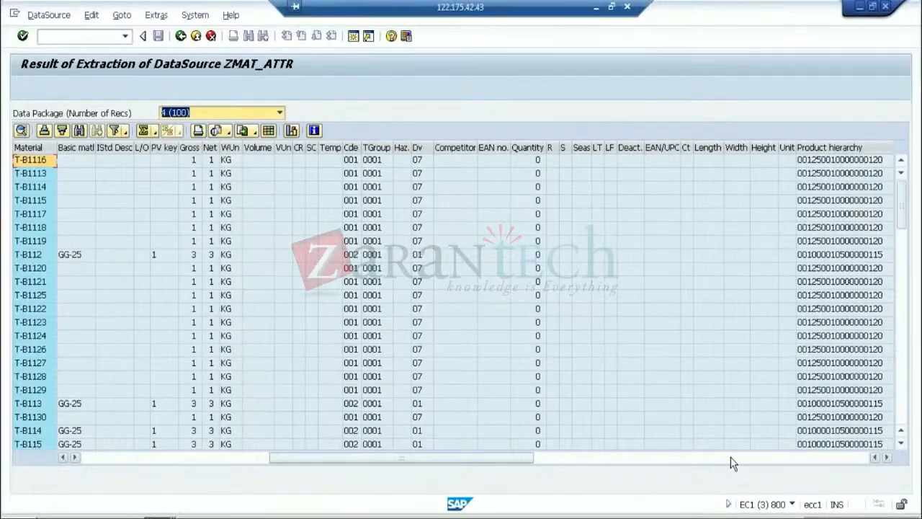
{"action": "left_click", "coordinate": [95, 458]}
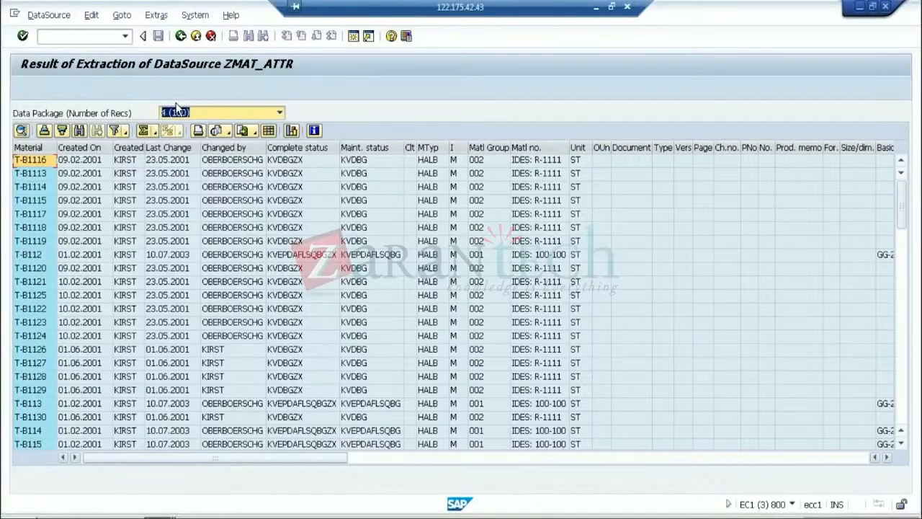
{"action": "left_click", "coordinate": [596, 8]}
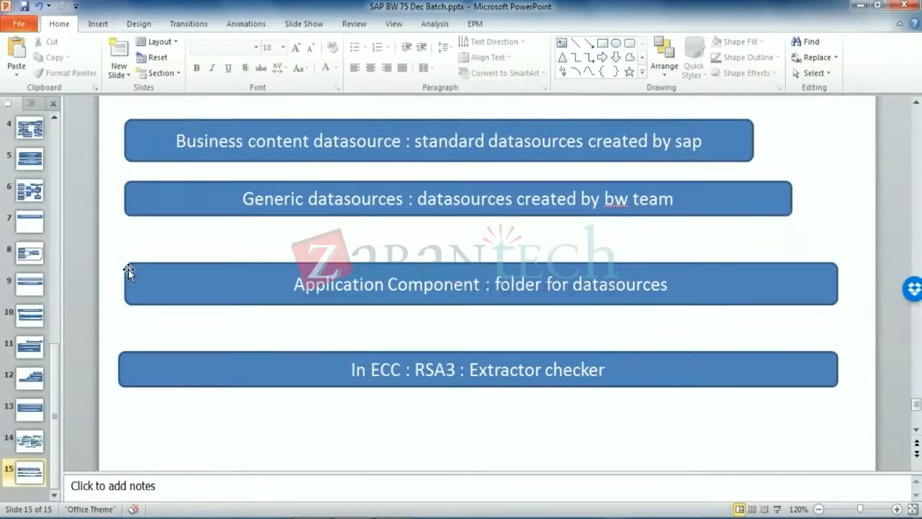
Go to slide 14 and select the 1.Datasource (Extractor) : RSO2 box
{"action": "left_click", "coordinate": [27, 444]}
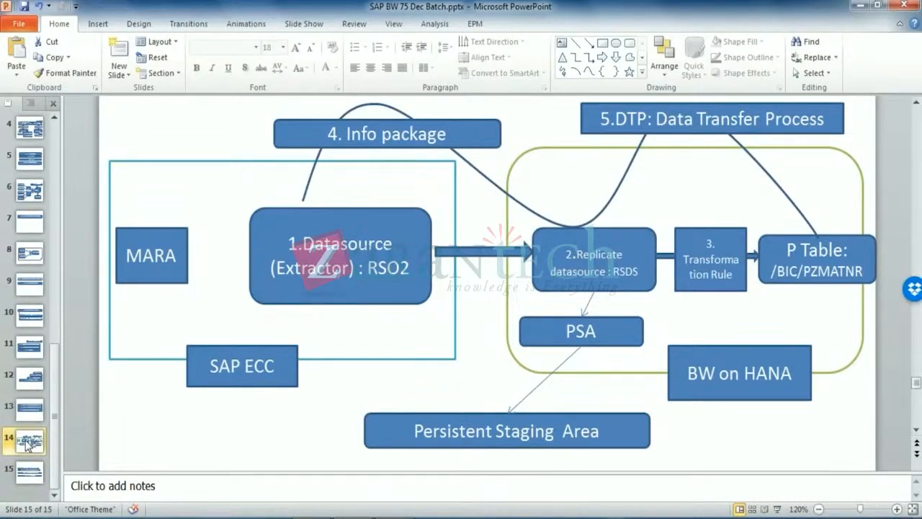
{"action": "left_click", "coordinate": [340, 255]}
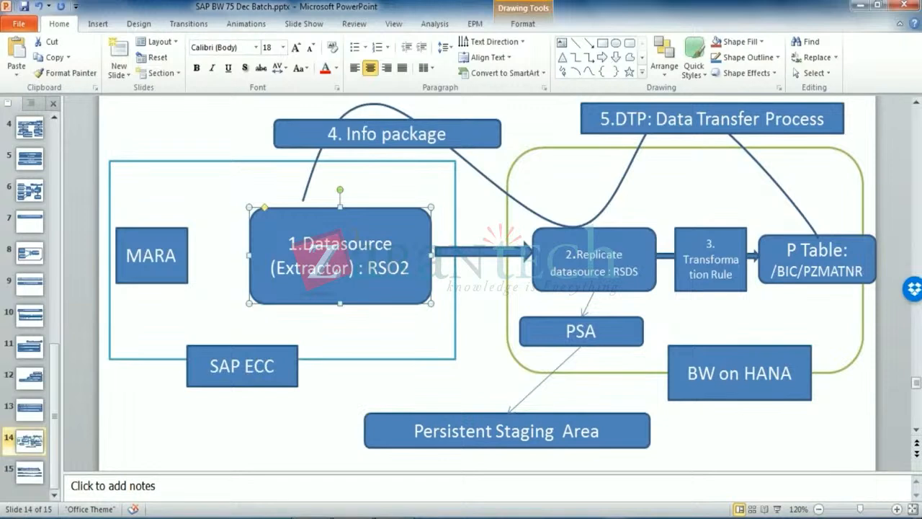
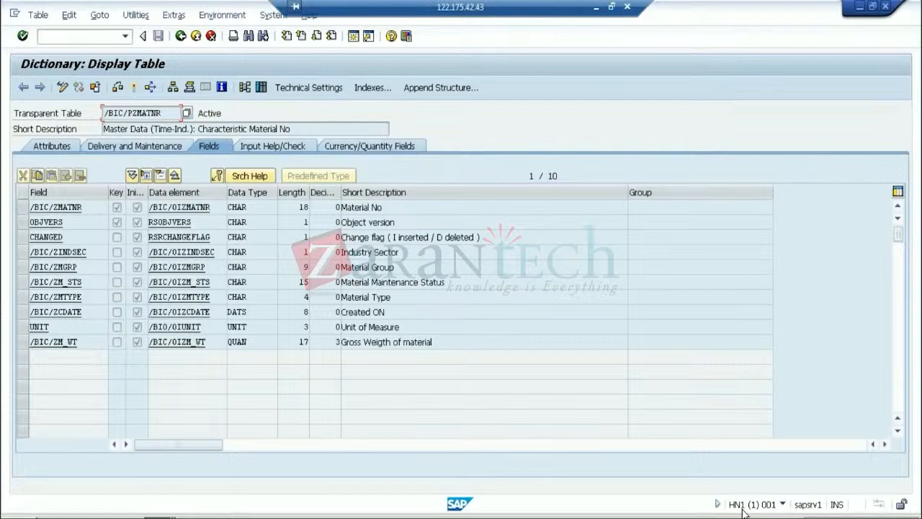
Run /orsds to open the DataSource Repository
{"action": "left_click", "coordinate": [86, 36]}
{"action": "type", "text": "/orsds"}
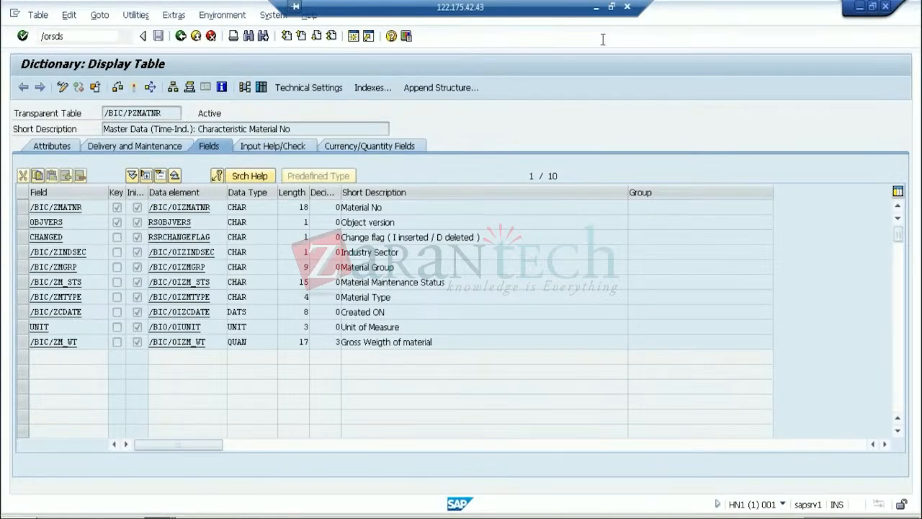
{"action": "key", "text": "Return"}
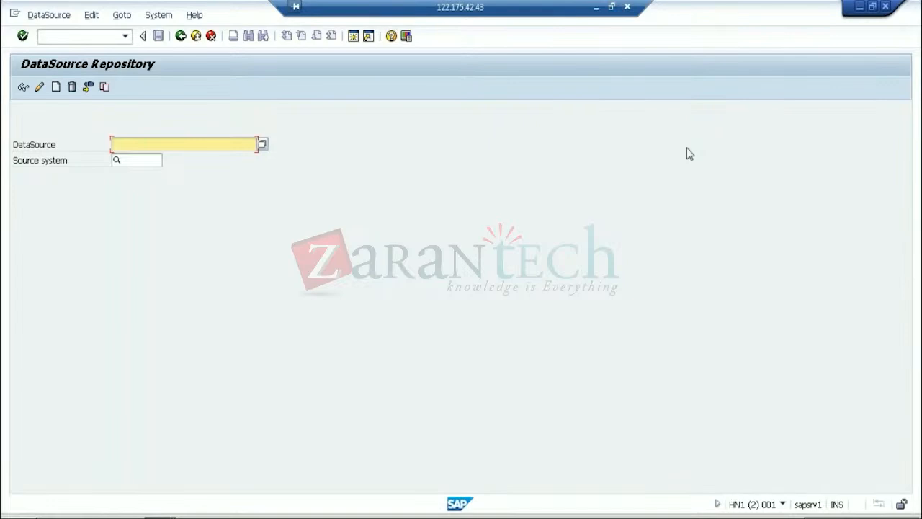
Switch to the Change DataSource ZMAT_ATTR window, which extracts from MARA
{"action": "left_click", "coordinate": [160, 516]}
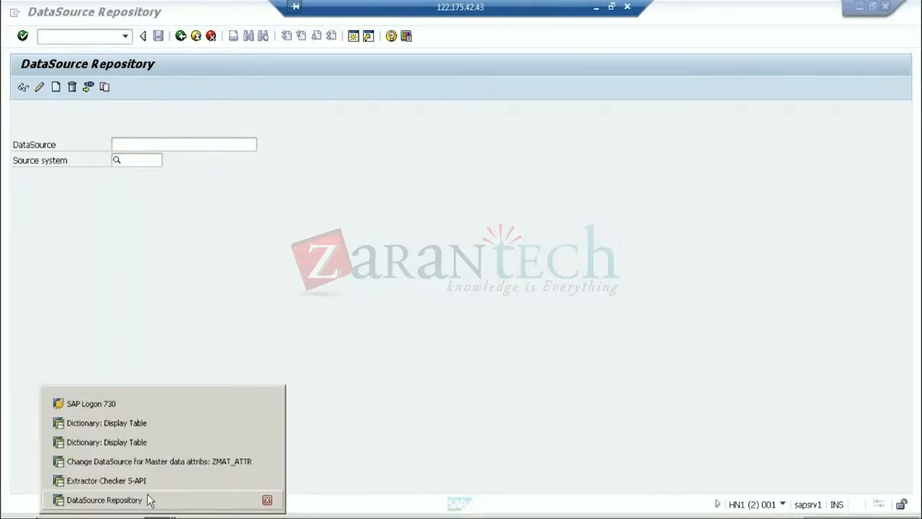
{"action": "left_click", "coordinate": [148, 499]}
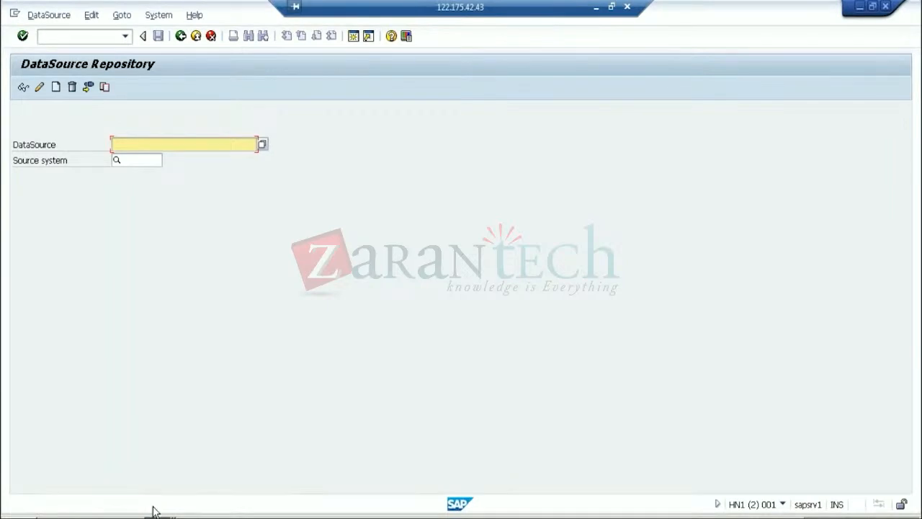
{"action": "left_click", "coordinate": [156, 516]}
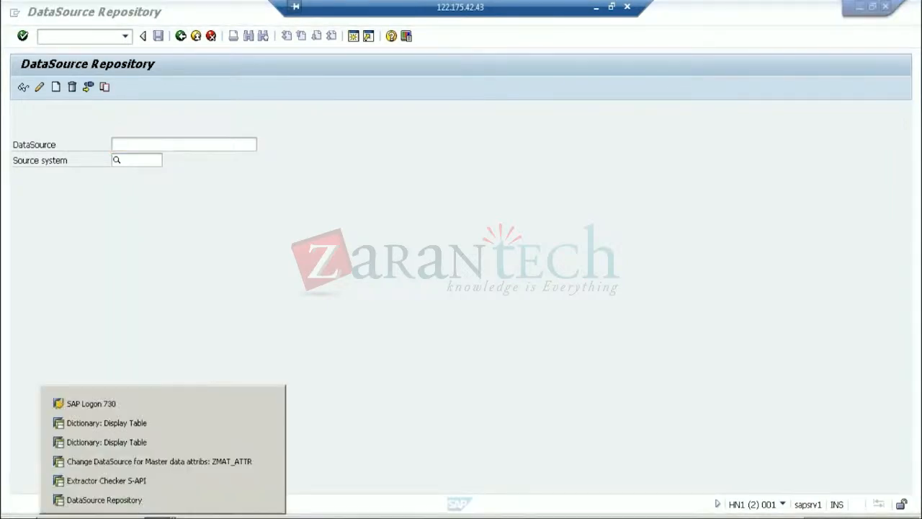
{"action": "left_click", "coordinate": [165, 465]}
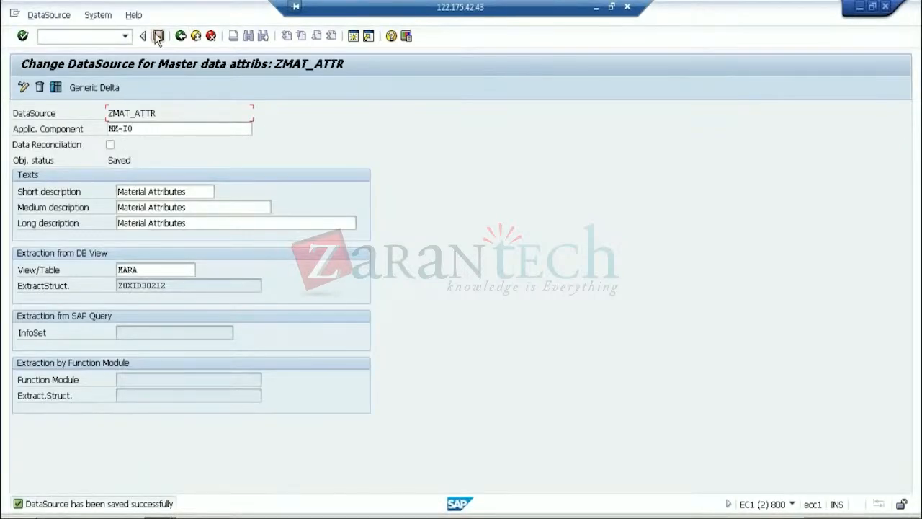
Save the ZMAT_ATTR DataSource
{"action": "left_click", "coordinate": [158, 36]}
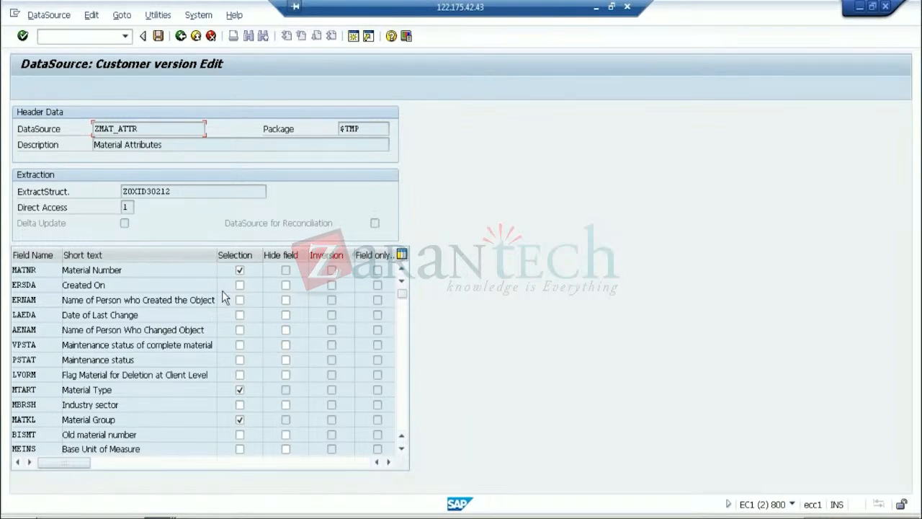
Save the ZMAT_ATTR customer version with MATNR, MTART and MATKL as selection fields
{"action": "left_click", "coordinate": [36, 270]}
{"action": "left_click_drag", "start_coordinate": [36, 270], "coordinate": [17, 270]}
{"action": "left_click", "coordinate": [158, 36]}
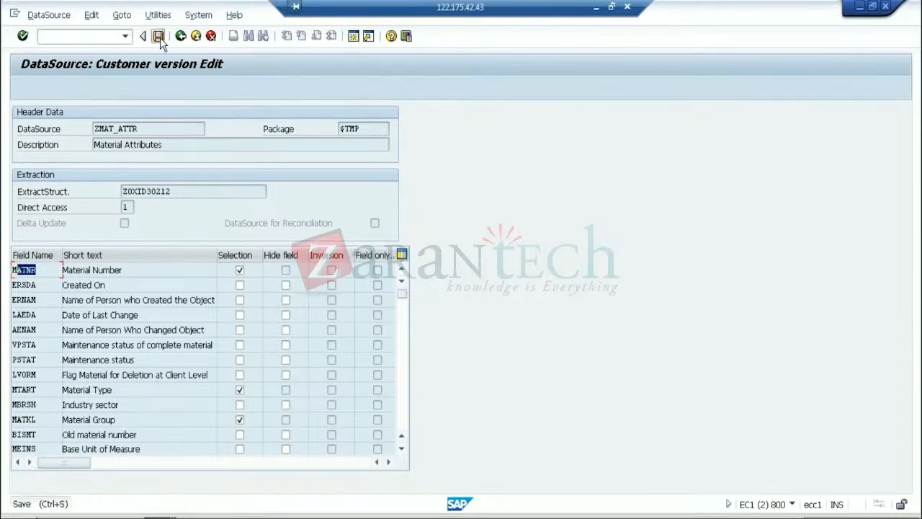
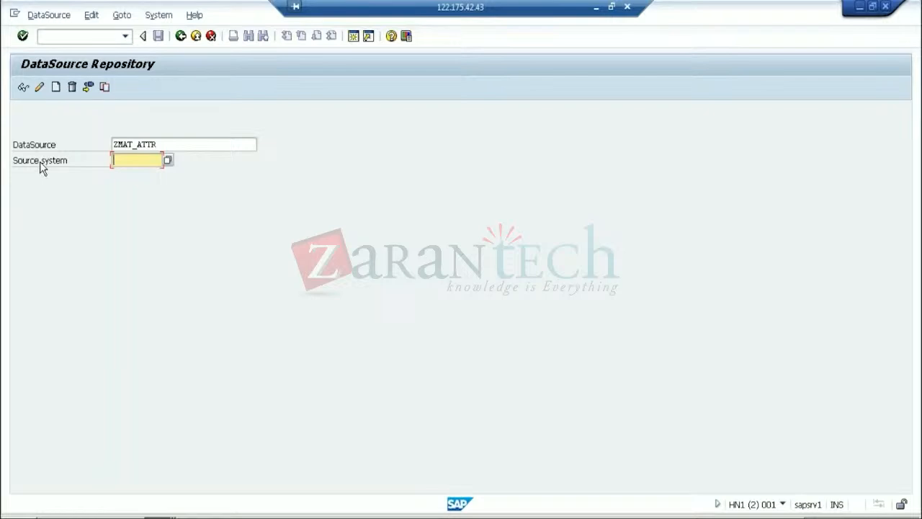
Open the source-system value list for ZMAT_ATTR, then minimize the remote session to reveal the slides
{"action": "left_click", "coordinate": [168, 160]}
{"action": "left_click", "coordinate": [596, 7]}
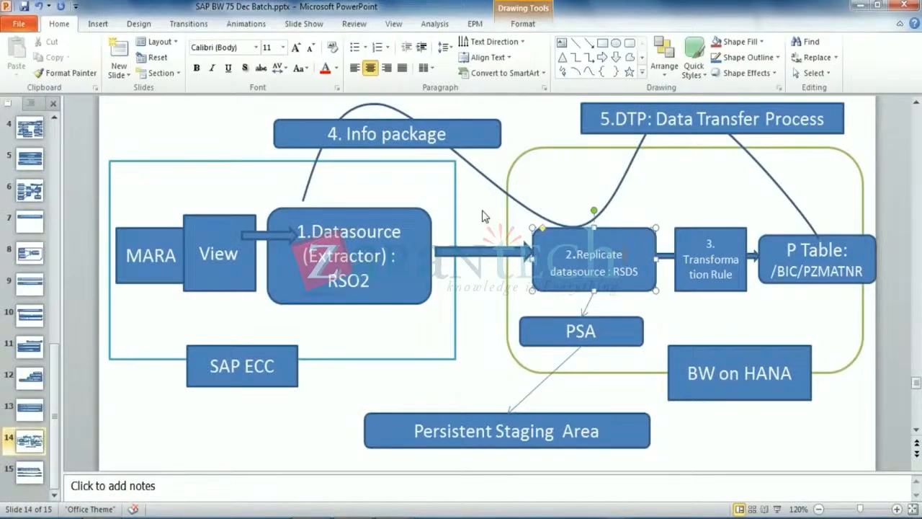
Point out the Replicate arrow, the Datasource box and the SAP ECC area on the diagram
{"action": "left_click", "coordinate": [494, 252]}
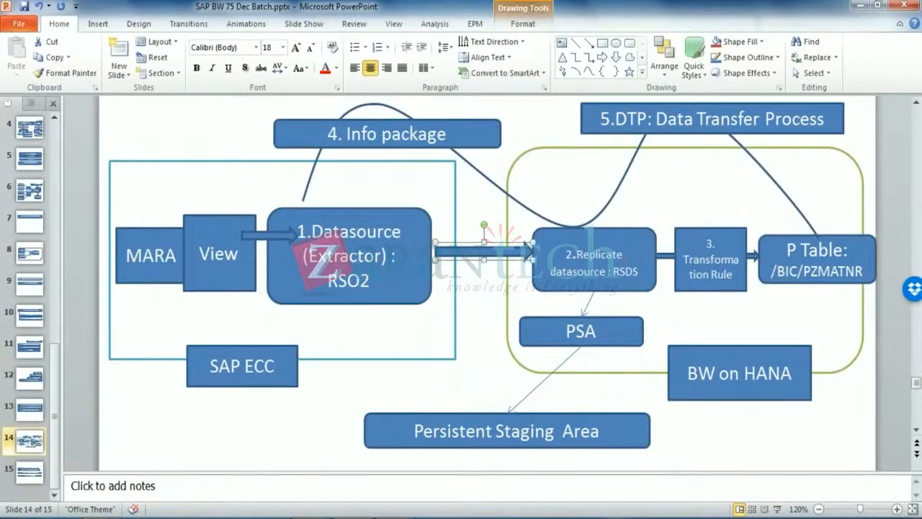
{"action": "left_click", "coordinate": [413, 273]}
{"action": "left_click", "coordinate": [434, 326]}
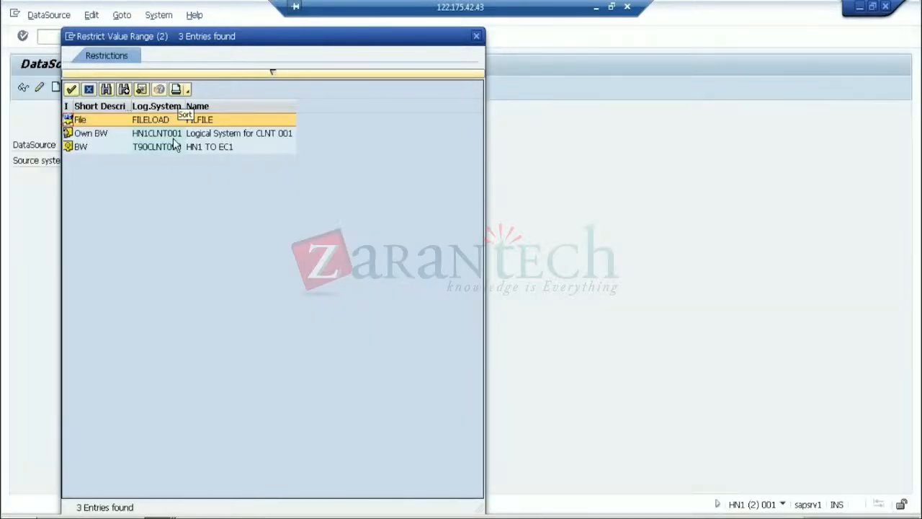
Choose BW source system T90CLNT090 from the value list and copy it into the field
{"action": "left_click", "coordinate": [161, 148]}
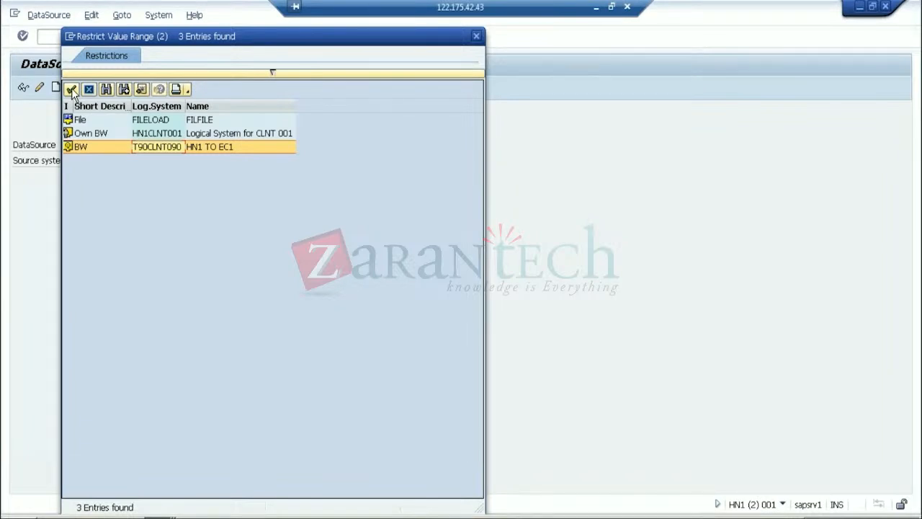
{"action": "left_click", "coordinate": [71, 89]}
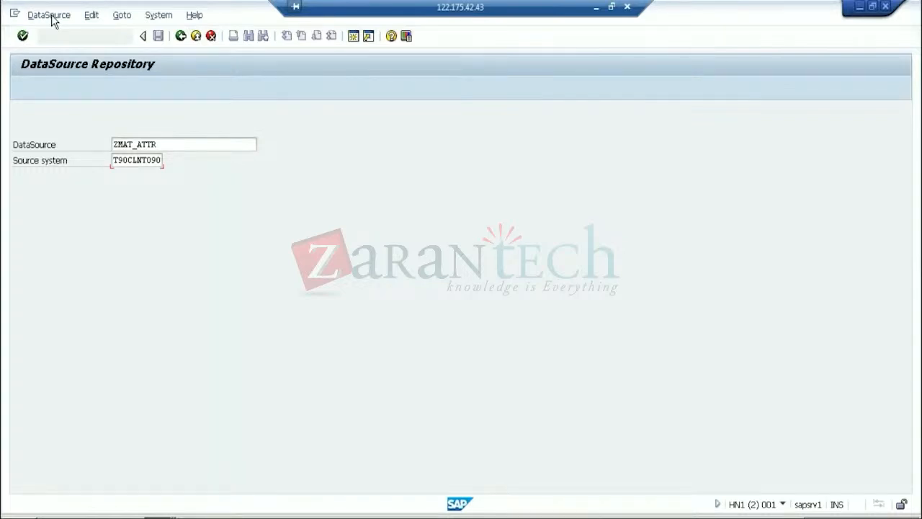
Replicate DataSource ZMAT_ATTR from T90CLNT090 with the default options
{"action": "left_click", "coordinate": [52, 17]}
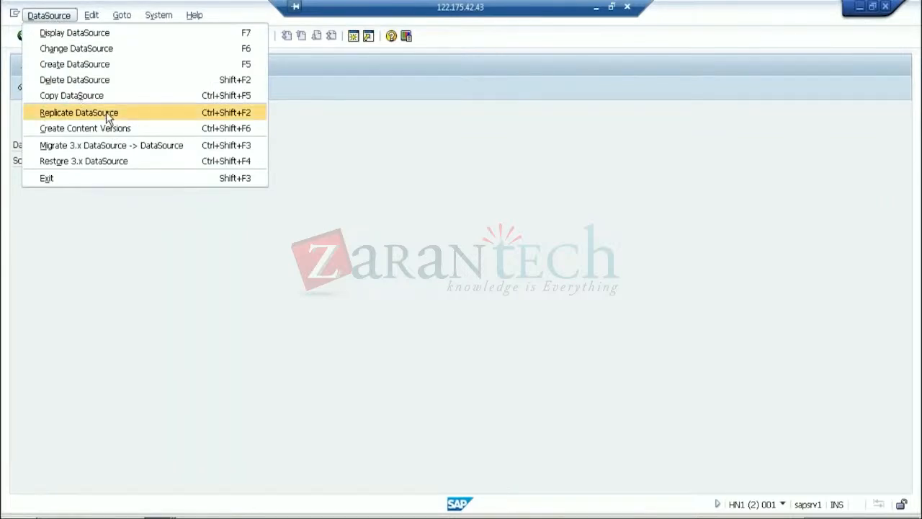
{"action": "left_click", "coordinate": [110, 115]}
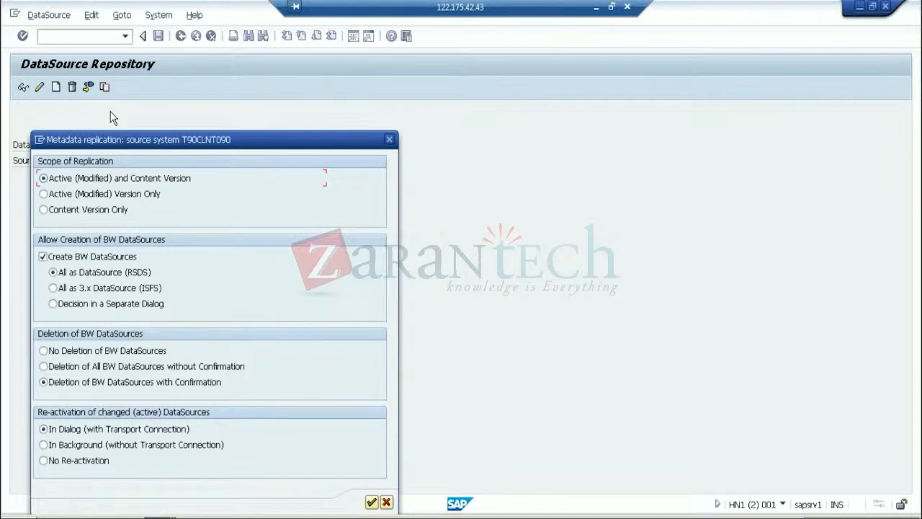
{"action": "left_click", "coordinate": [371, 502]}
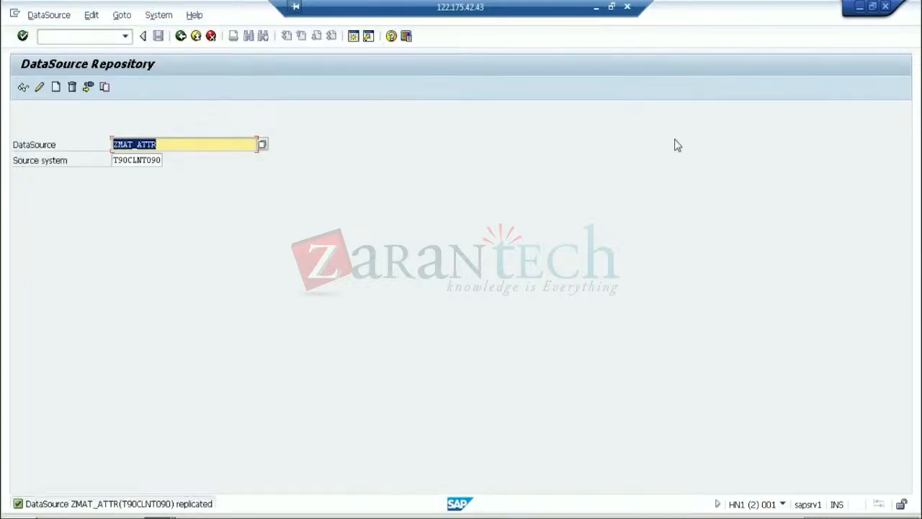
{"action": "left_click", "coordinate": [596, 9]}
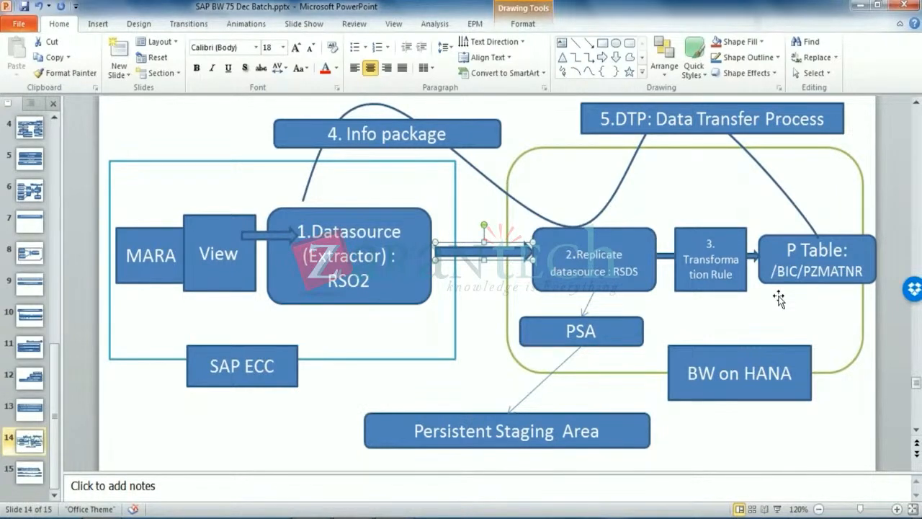
{"action": "left_click", "coordinate": [870, 435]}
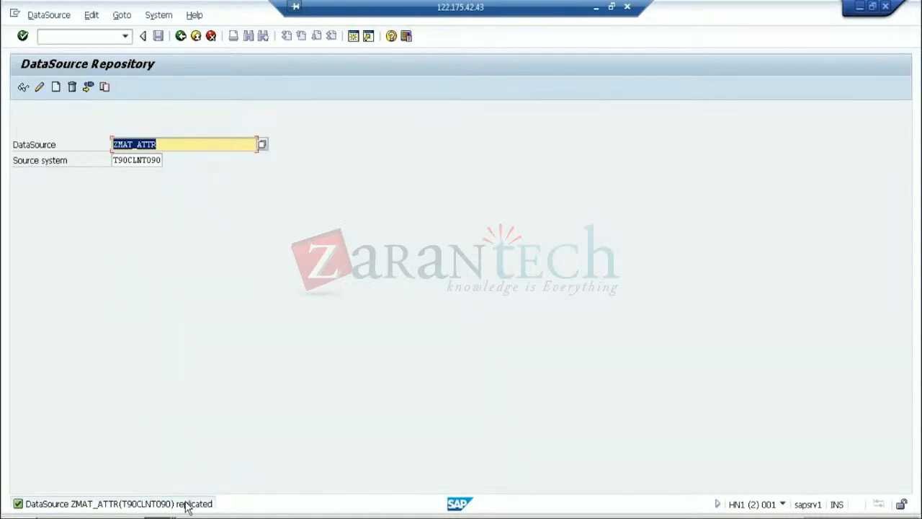
Enter /nrsa1 to open the Data Warehousing Workbench: Modeling
{"action": "left_click", "coordinate": [85, 36]}
{"action": "type", "text": "/"}
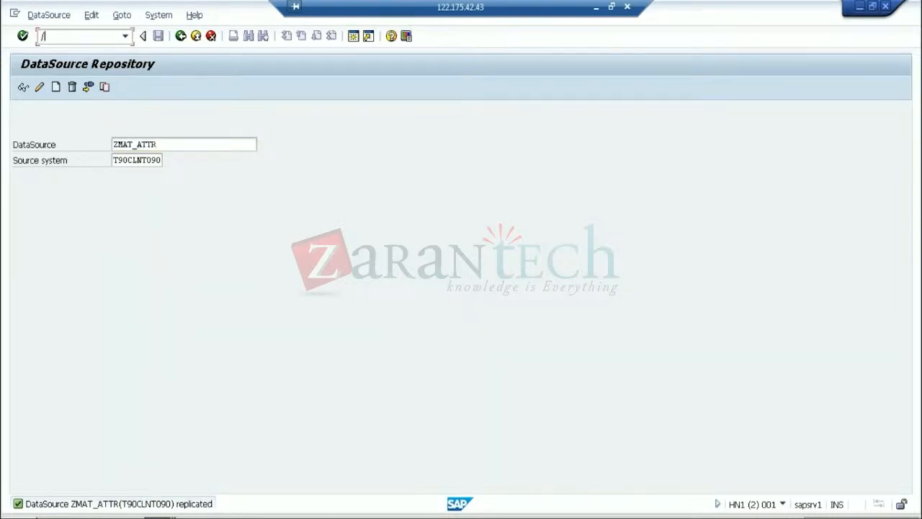
{"action": "type", "text": "nrsa1"}
{"action": "key", "text": "Return"}
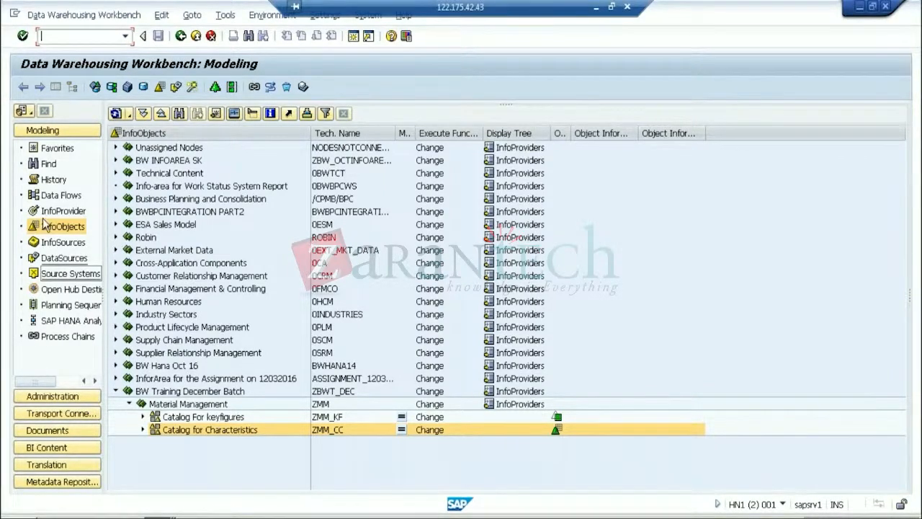
Display the DataSource tree for source system T90CLNT090 (HN1 TO EC1)
{"action": "left_click", "coordinate": [71, 274]}
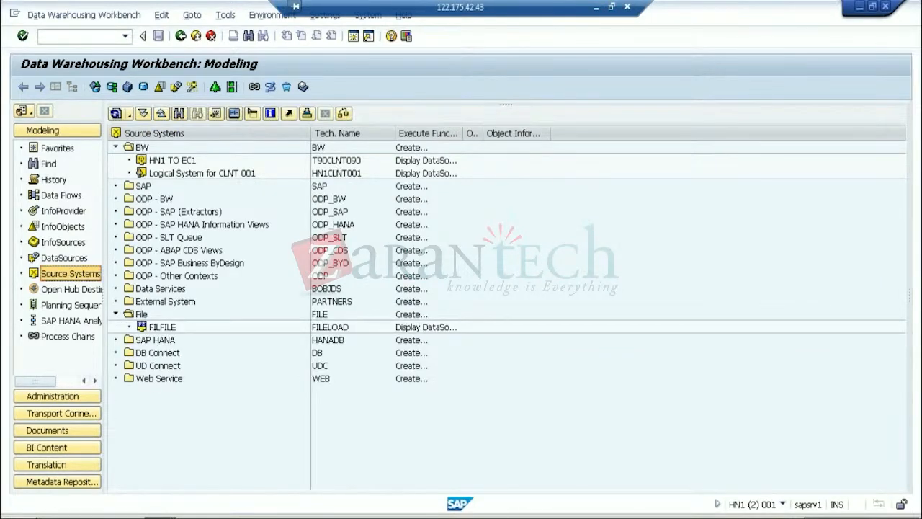
{"action": "left_click", "coordinate": [336, 160]}
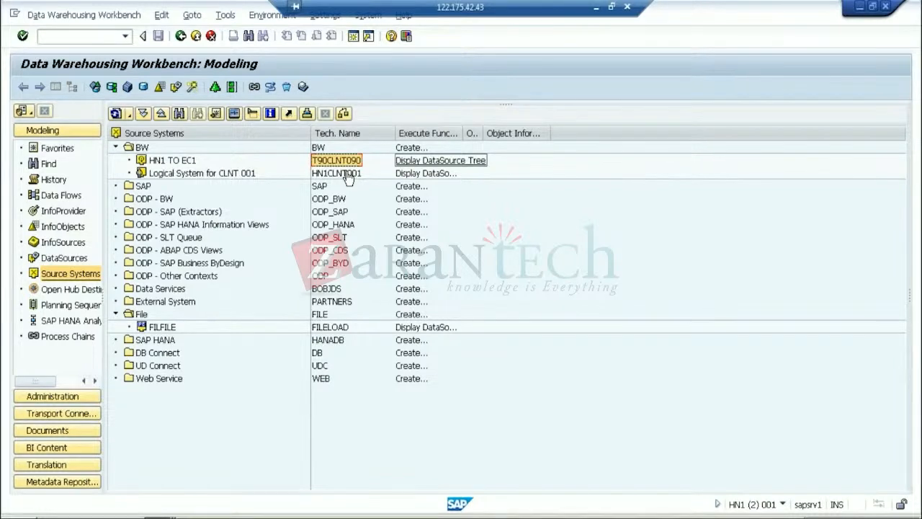
{"action": "left_click", "coordinate": [456, 166]}
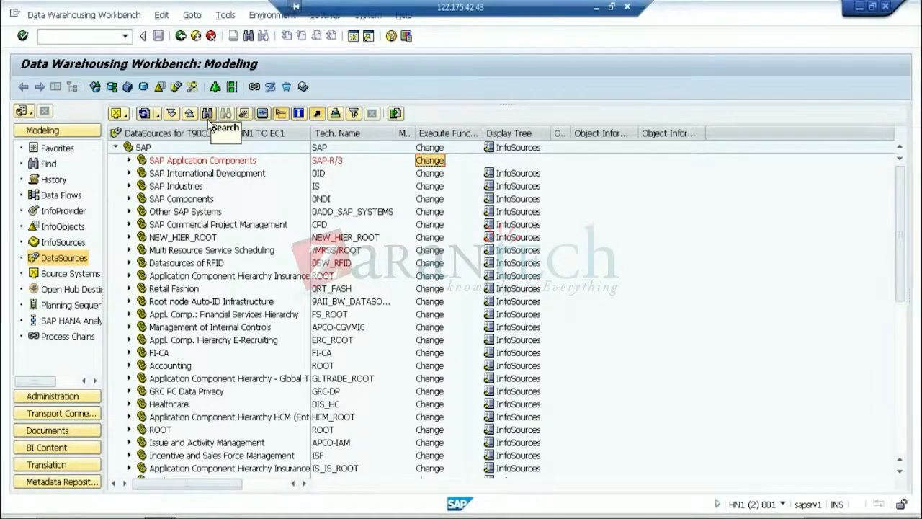
Search the DataSource tree for ZMAT_ATTR
{"action": "left_click", "coordinate": [207, 114]}
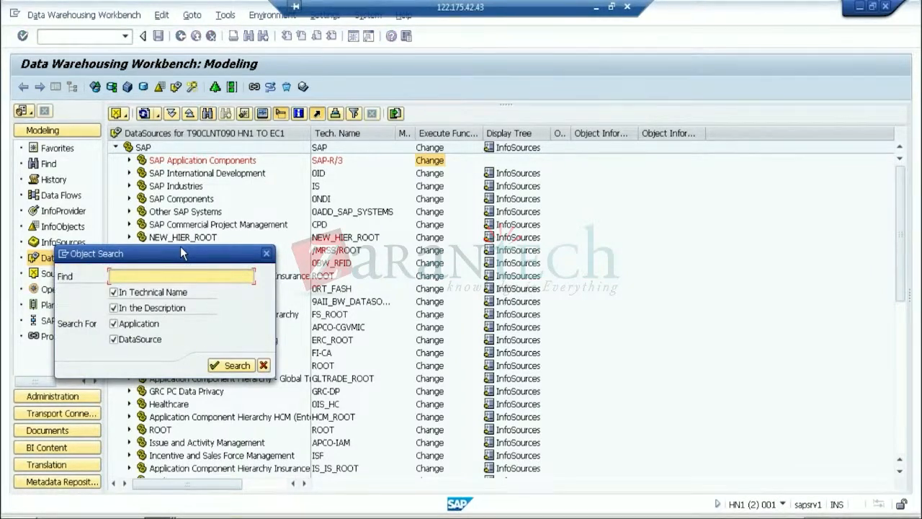
{"action": "type", "text": "ZMAT_ATTR"}
{"action": "left_click", "coordinate": [229, 366]}
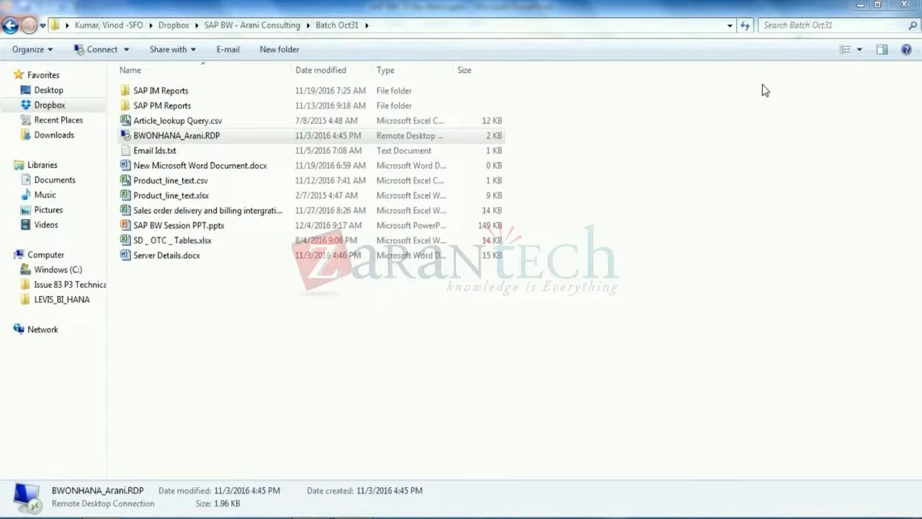
{"action": "key", "text": "alt+Tab"}
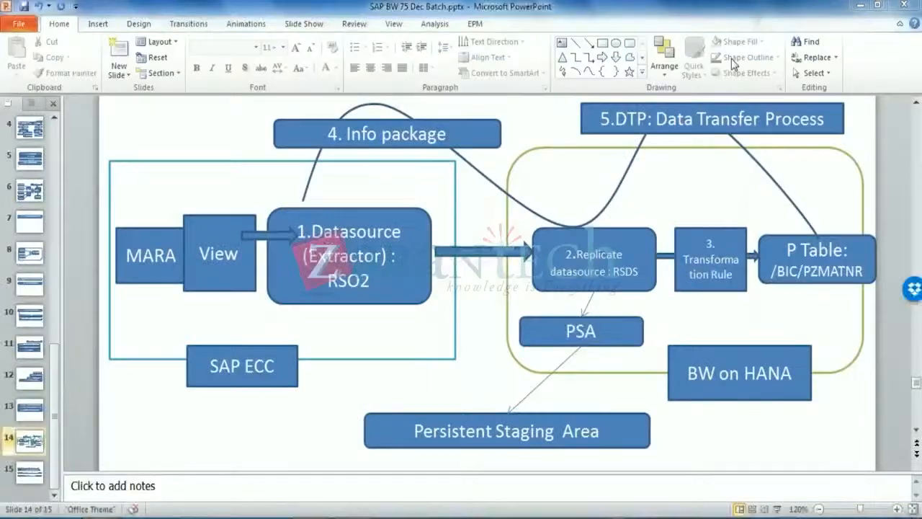
{"action": "left_click", "coordinate": [427, 292]}
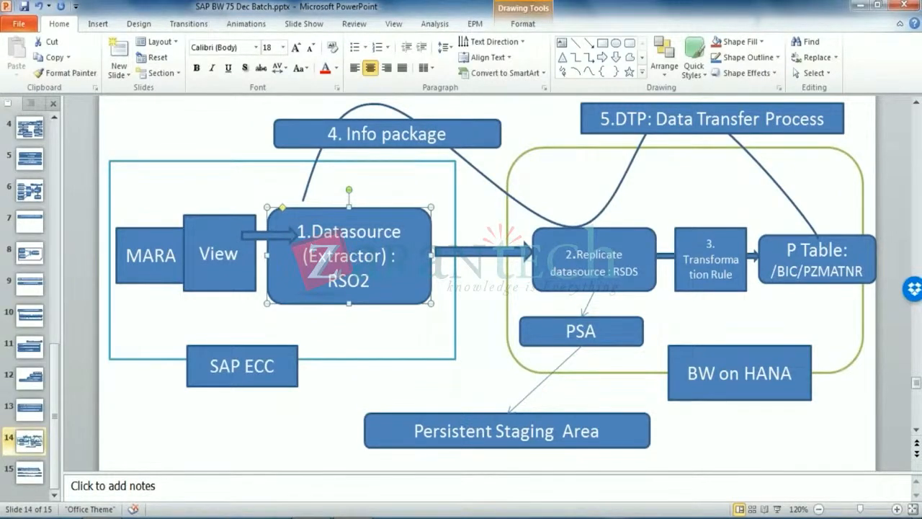
{"action": "left_click", "coordinate": [580, 266]}
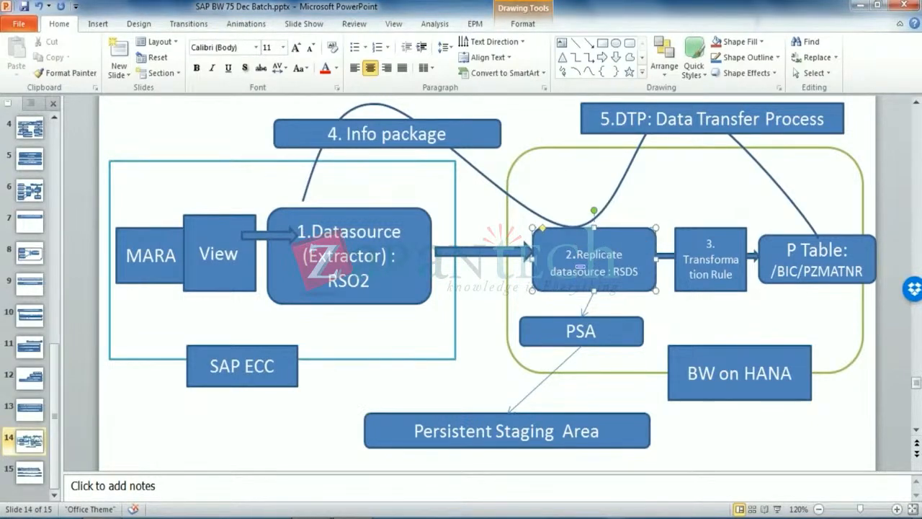
{"action": "left_click", "coordinate": [317, 436]}
{"action": "left_click", "coordinate": [102, 516]}
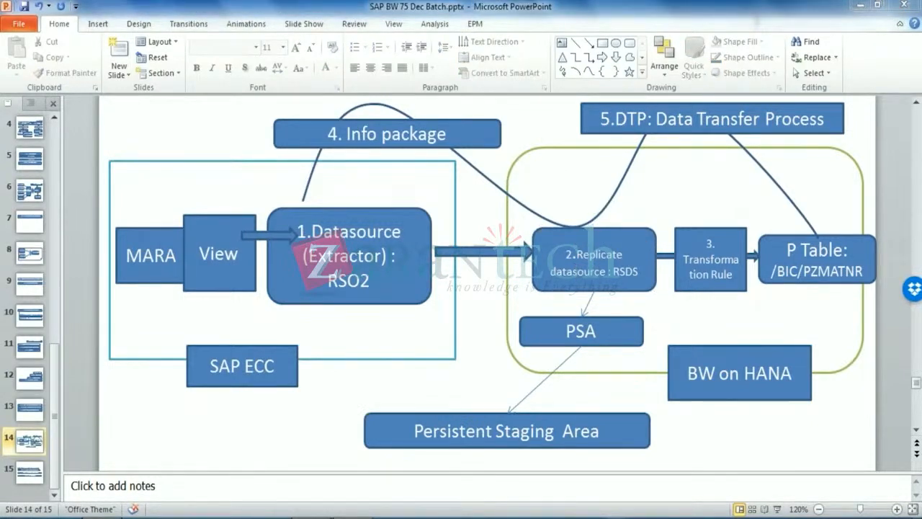
Connect to the BW on HANA server with the RDP file, suppressing future warnings and entering the password
{"action": "double_click", "coordinate": [208, 137]}
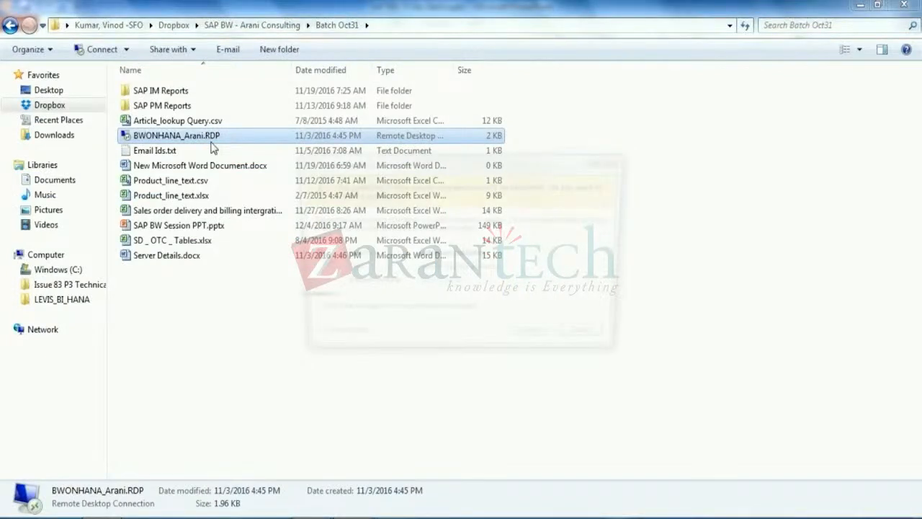
{"action": "left_click", "coordinate": [305, 314]}
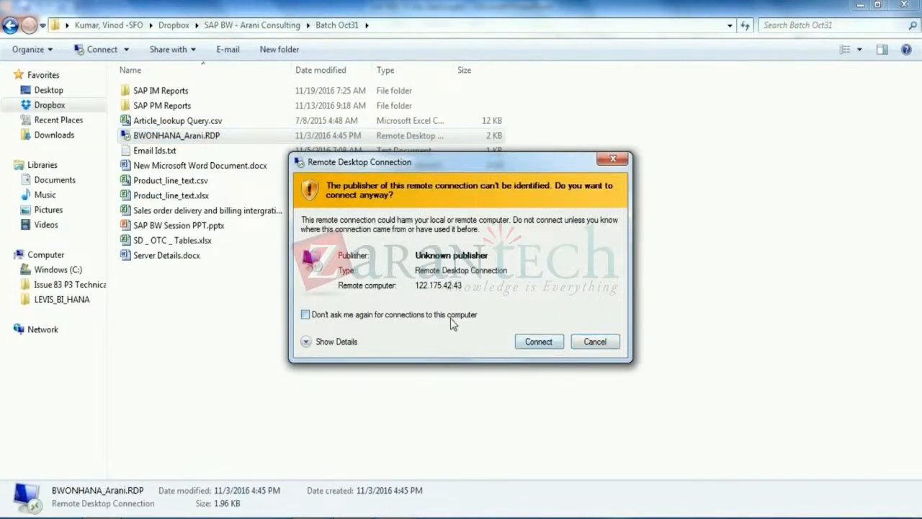
{"action": "left_click", "coordinate": [536, 341]}
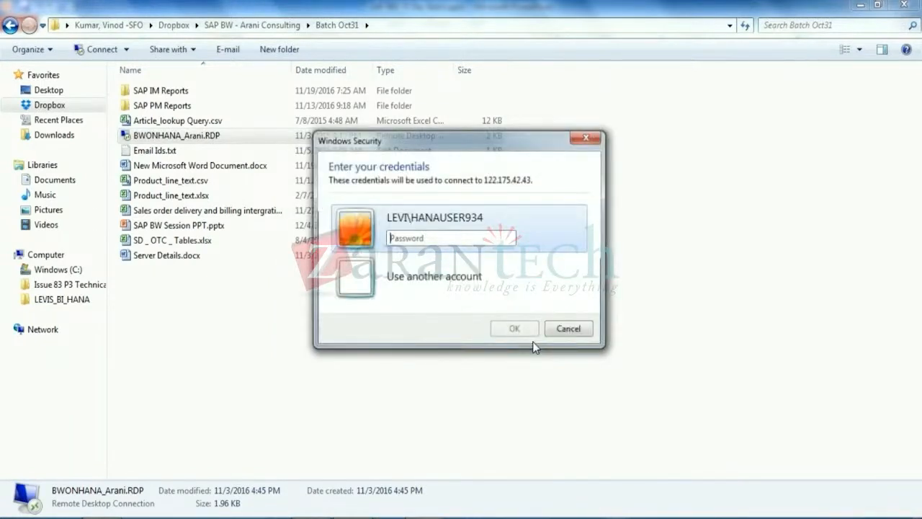
{"action": "type", "text": "********"}
{"action": "key", "text": "Return"}
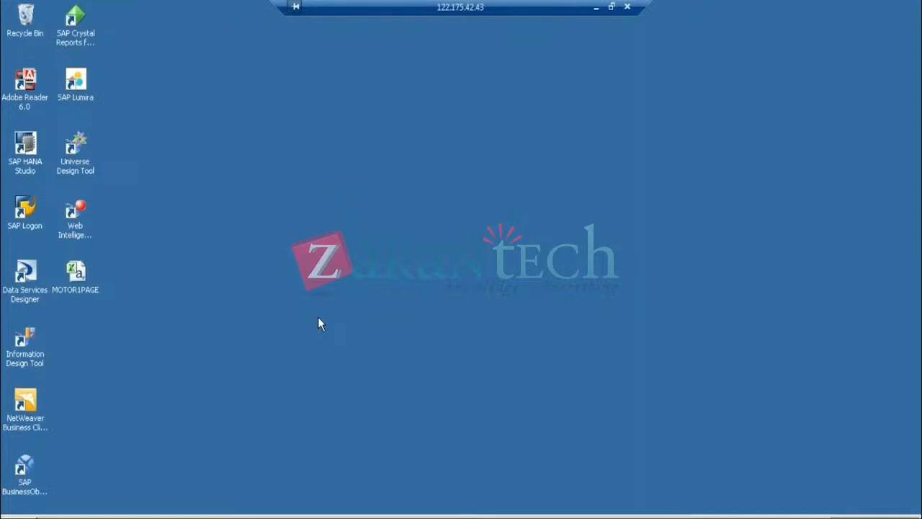
Log on to the BW7.5 system from SAP Logon using the remembered user and password
{"action": "left_click", "coordinate": [25, 209]}
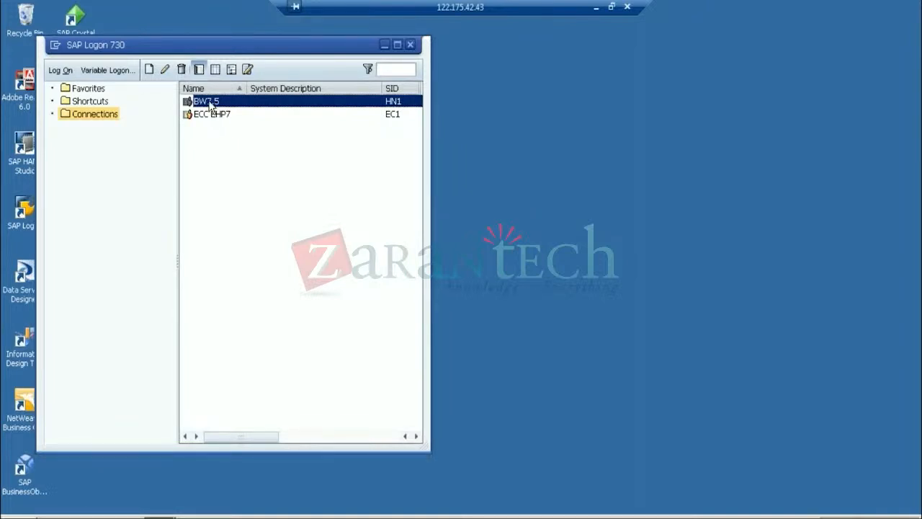
{"action": "double_click", "coordinate": [210, 104]}
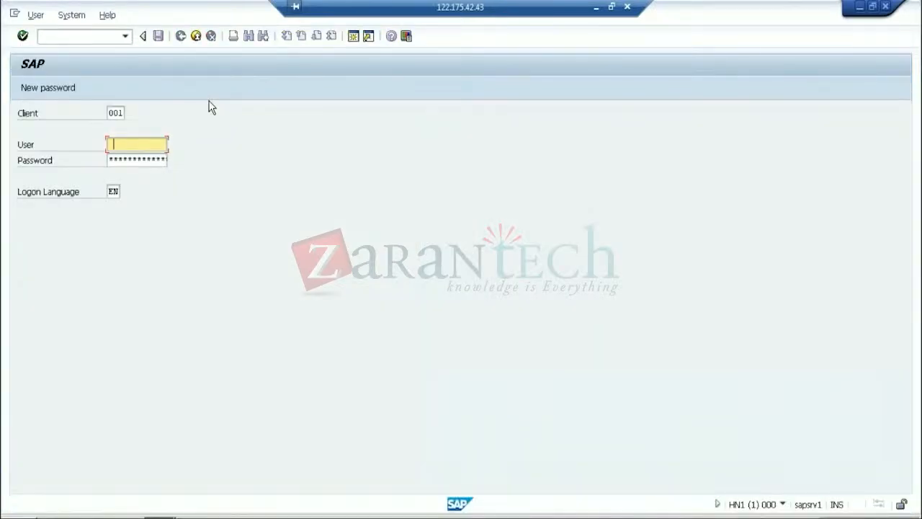
{"action": "left_click", "coordinate": [143, 158]}
{"action": "key", "text": "Tab"}
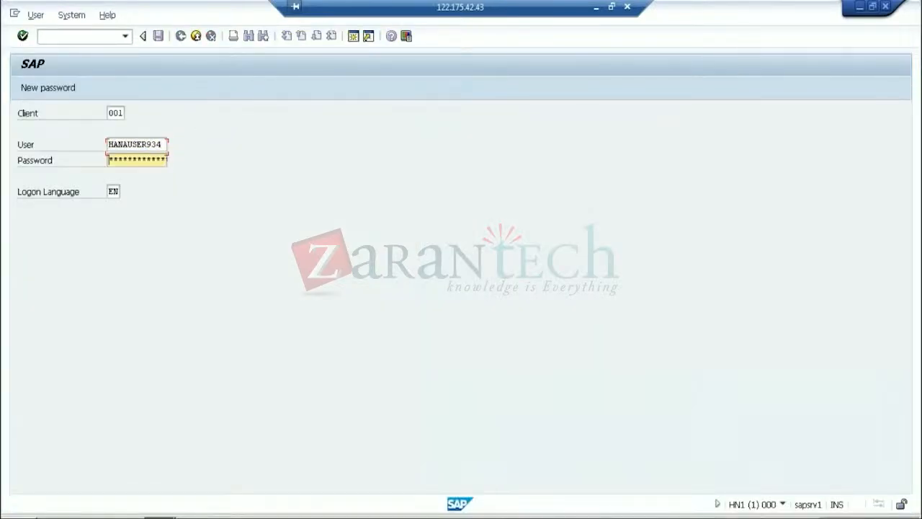
{"action": "type", "text": "***"}
{"action": "key", "text": "Return"}
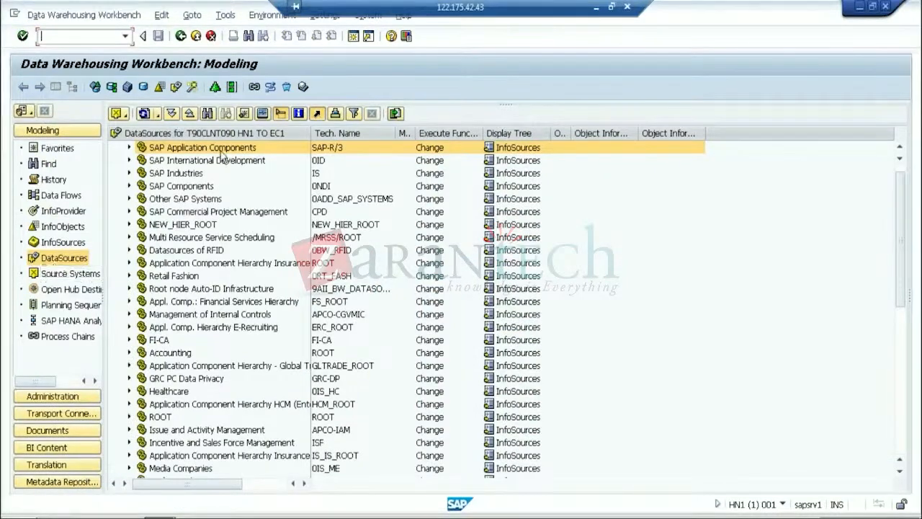
Find ZMAT_ATTR in the tree and open the Material Attributes DataSource for change
{"action": "left_click", "coordinate": [208, 114]}
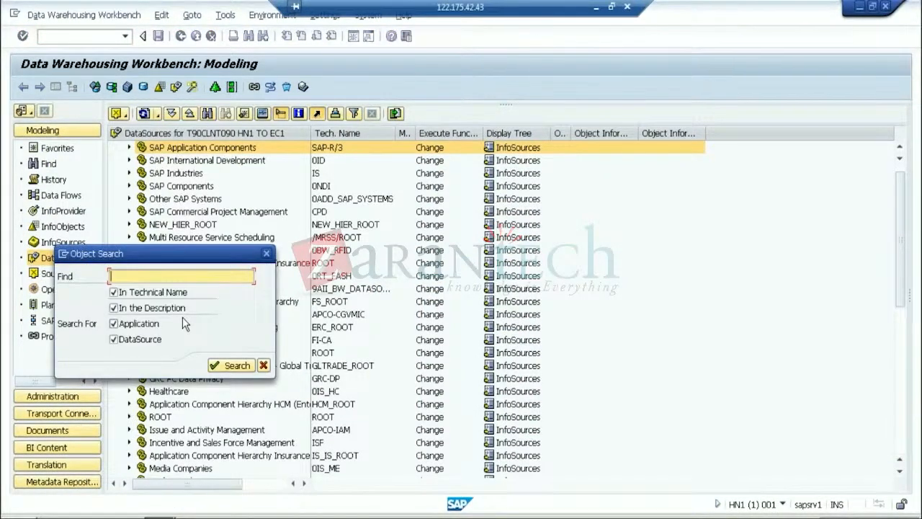
{"action": "type", "text": "ZMAT_ATTR"}
{"action": "key", "text": "Return"}
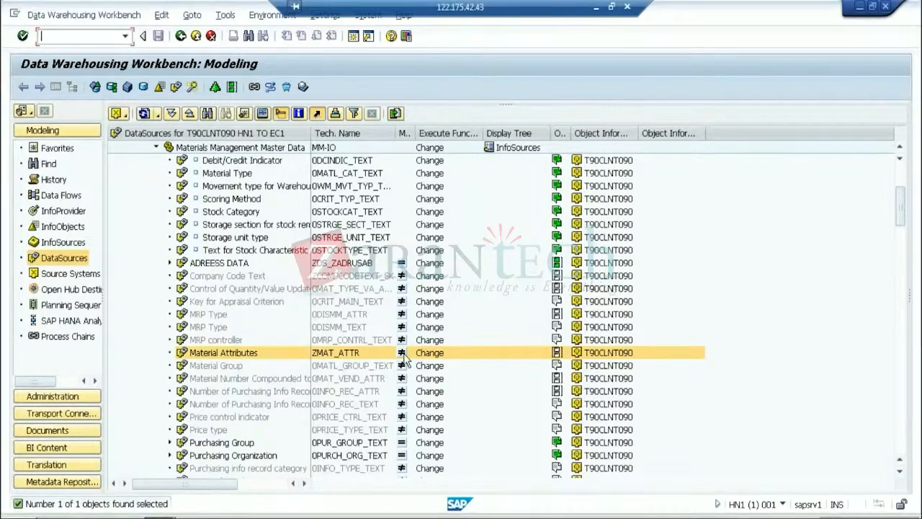
{"action": "left_click", "coordinate": [429, 352]}
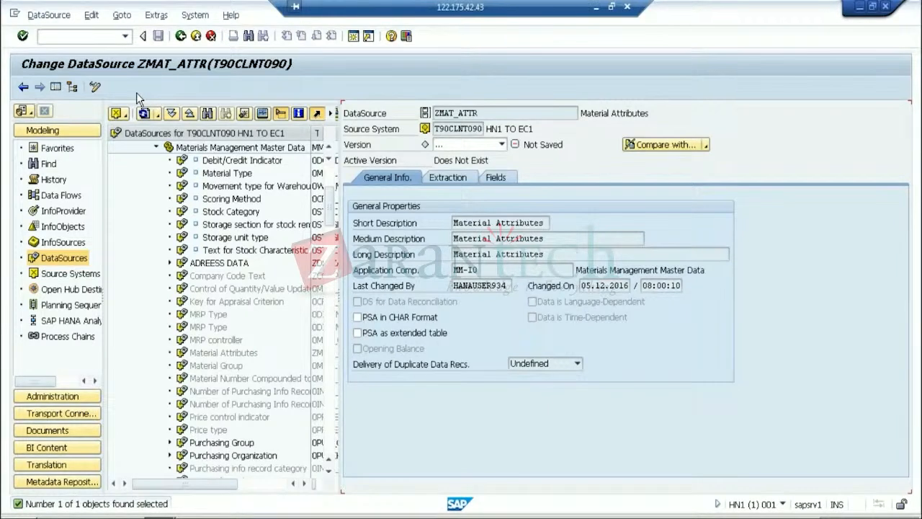
Switch DataSource ZMAT_ATTR to change mode and activate it, accepting the packed-number warnings
{"action": "left_click", "coordinate": [96, 88]}
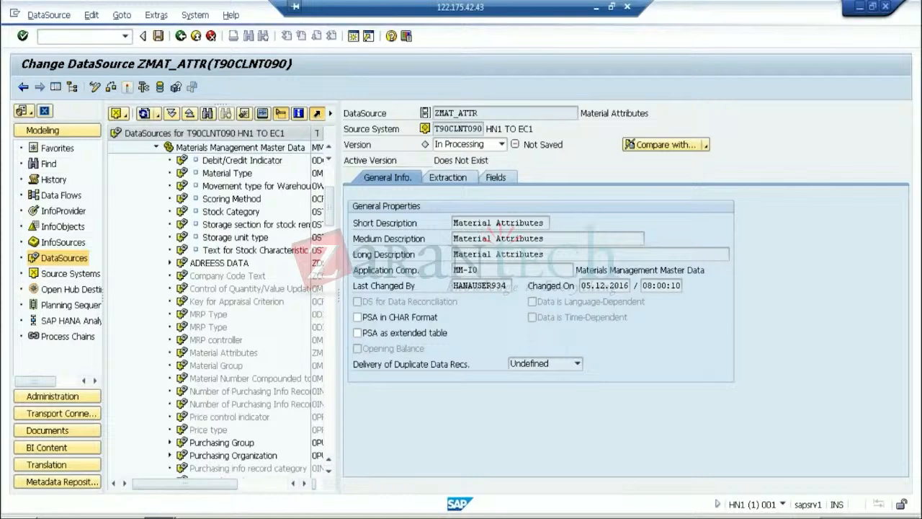
{"action": "left_click", "coordinate": [127, 86]}
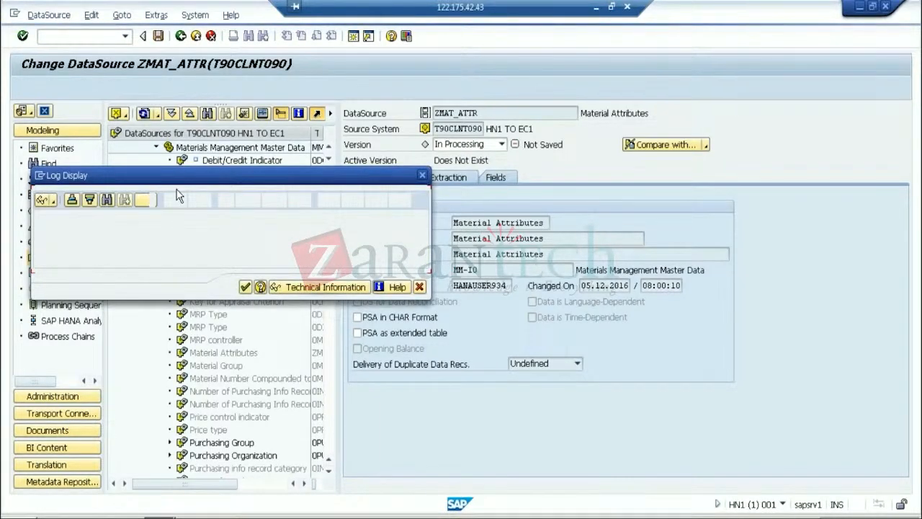
{"action": "left_click", "coordinate": [245, 287]}
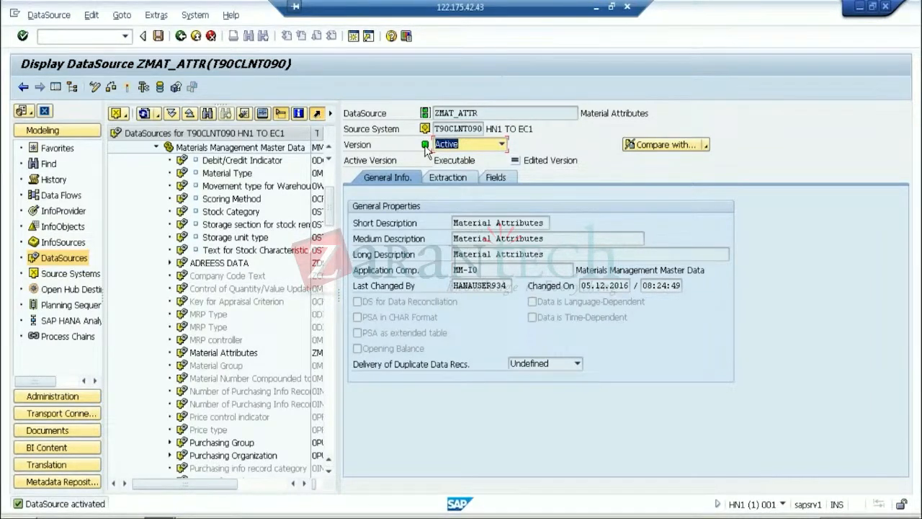
{"action": "left_click", "coordinate": [144, 87]}
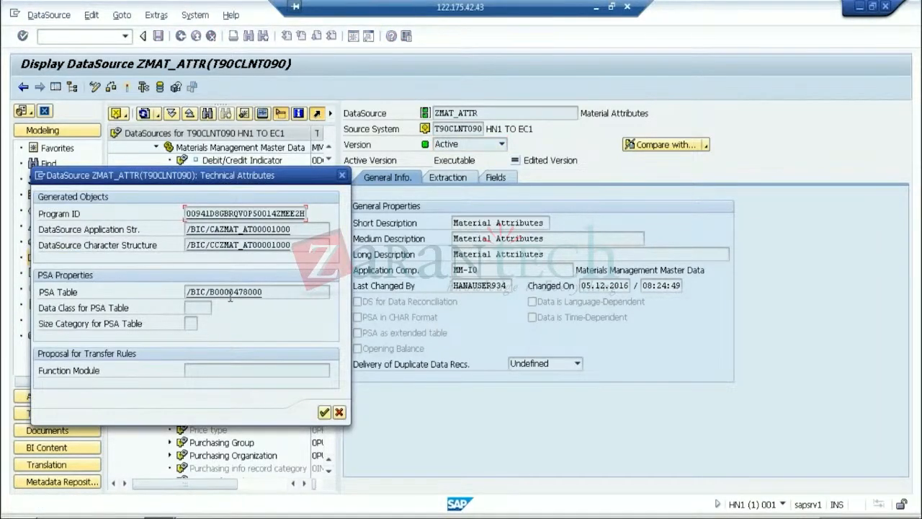
{"action": "left_click_drag", "start_coordinate": [272, 296], "coordinate": [160, 289]}
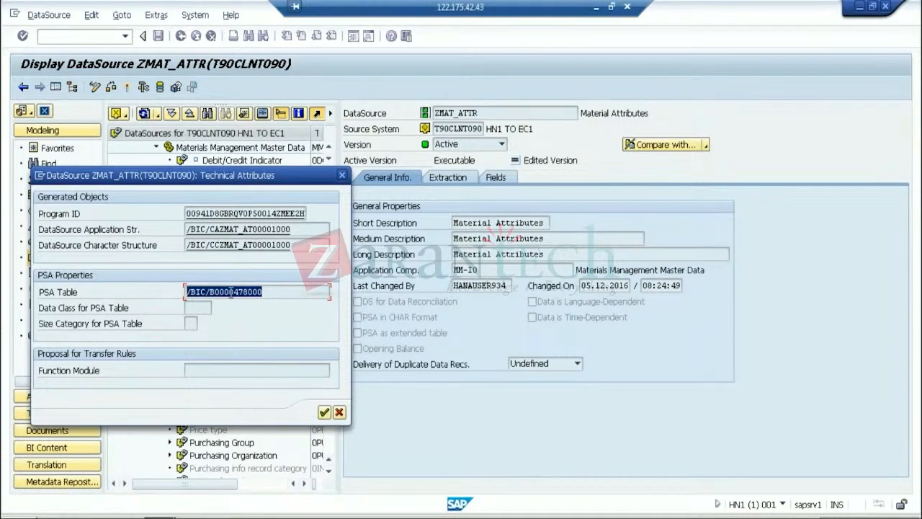
{"action": "left_click", "coordinate": [285, 291]}
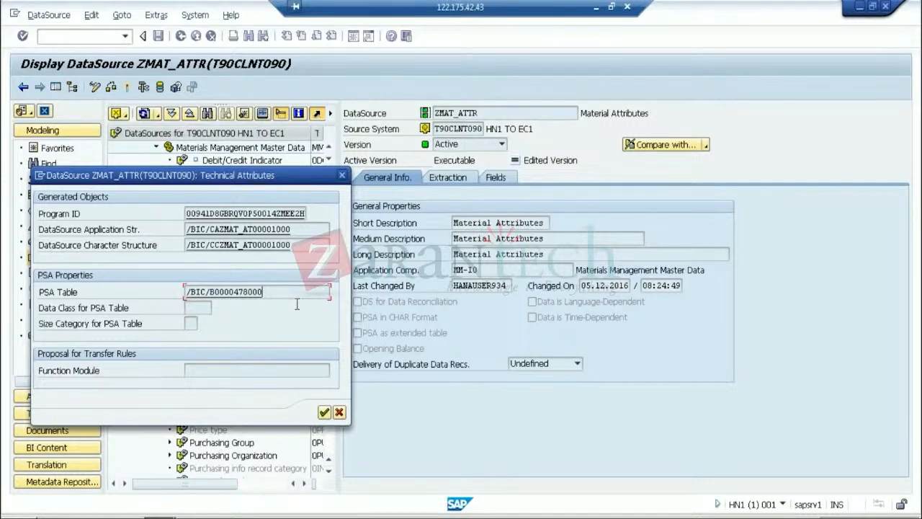
{"action": "left_click", "coordinate": [338, 412]}
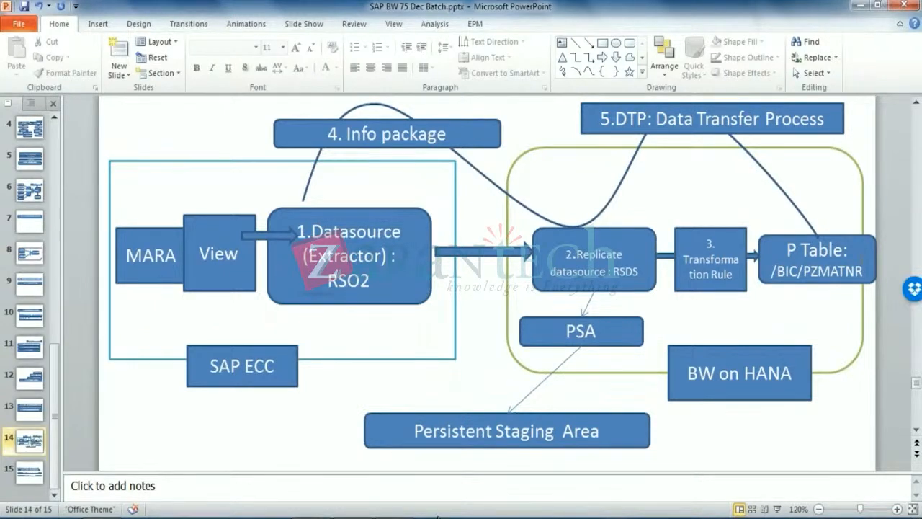
Bring the BWONHANA remote SAP session back in front of PowerPoint
{"action": "mouse_move", "coordinate": [394, 517]}
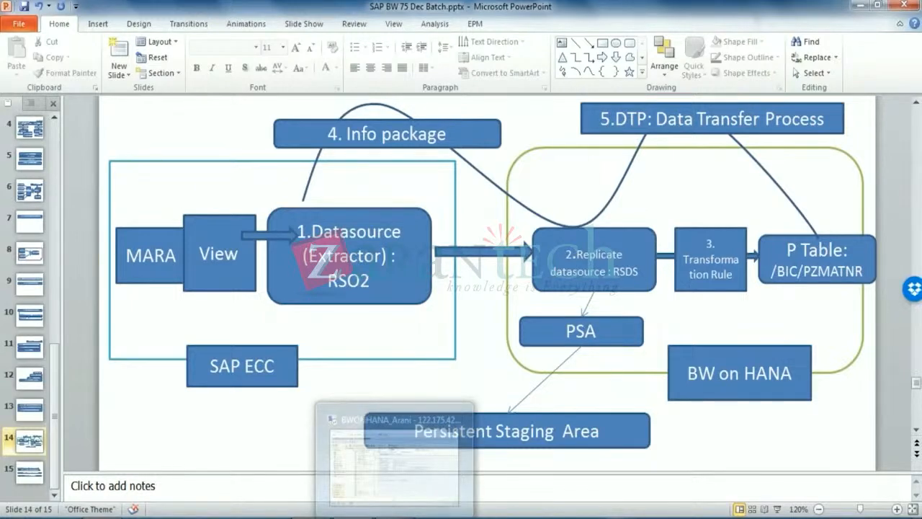
{"action": "left_click", "coordinate": [375, 460]}
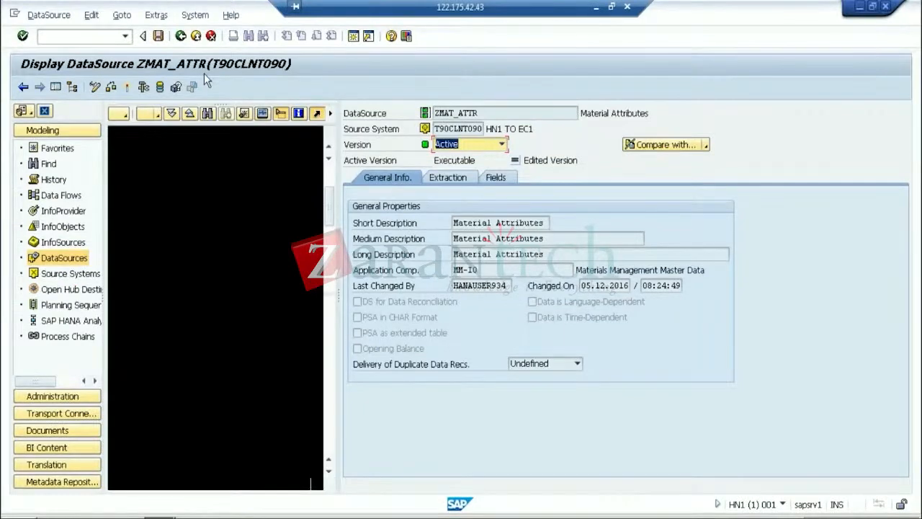
Return to the DataSource tree and start a transformation from Material Attributes
{"action": "left_click", "coordinate": [196, 38]}
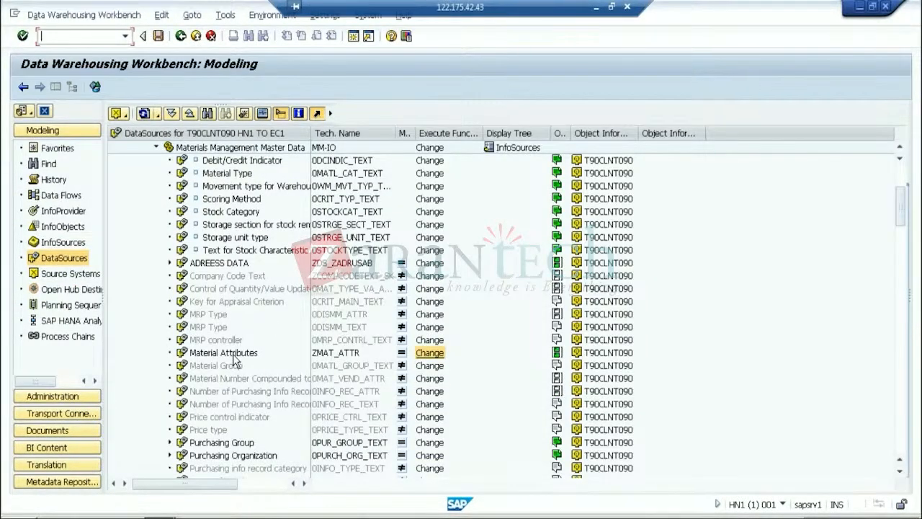
{"action": "left_click", "coordinate": [227, 354]}
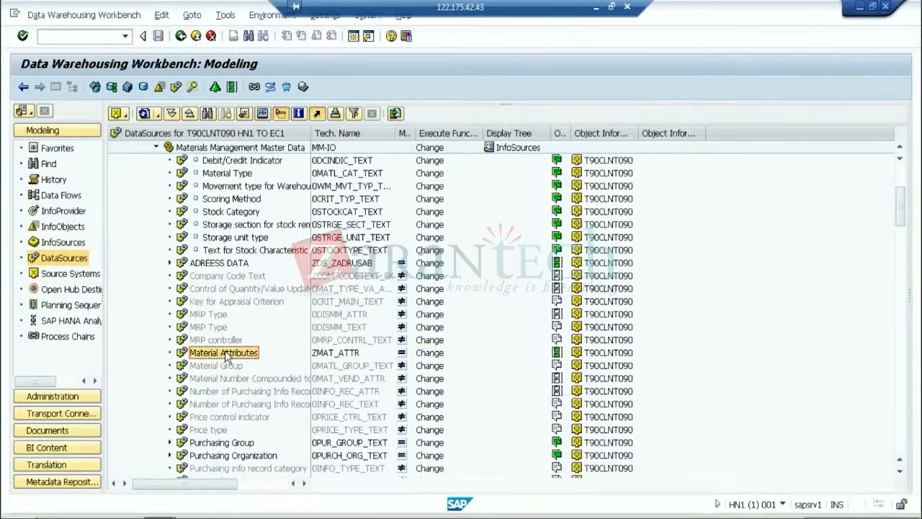
{"action": "right_click", "coordinate": [227, 354]}
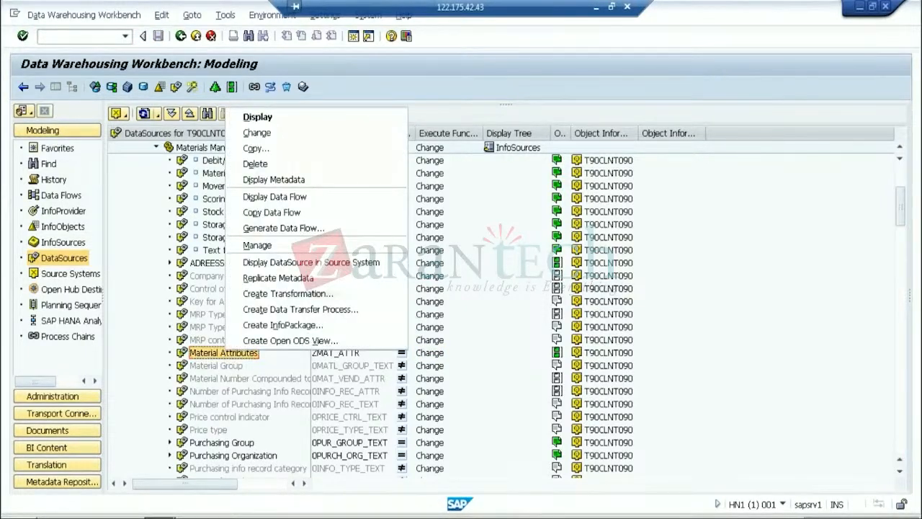
{"action": "left_click", "coordinate": [281, 294]}
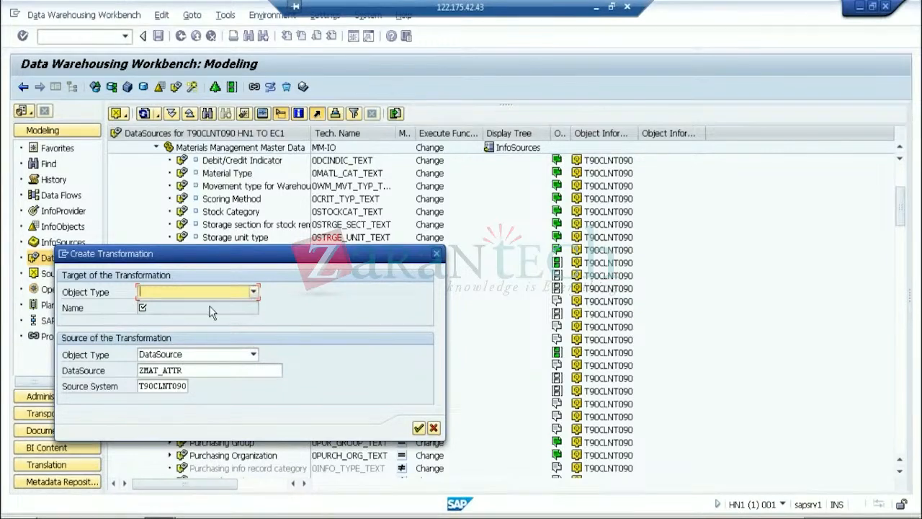
Set InfoObject ZMATNR as target, acknowledge the missing-InfoArea message, and cancel
{"action": "left_click", "coordinate": [252, 292]}
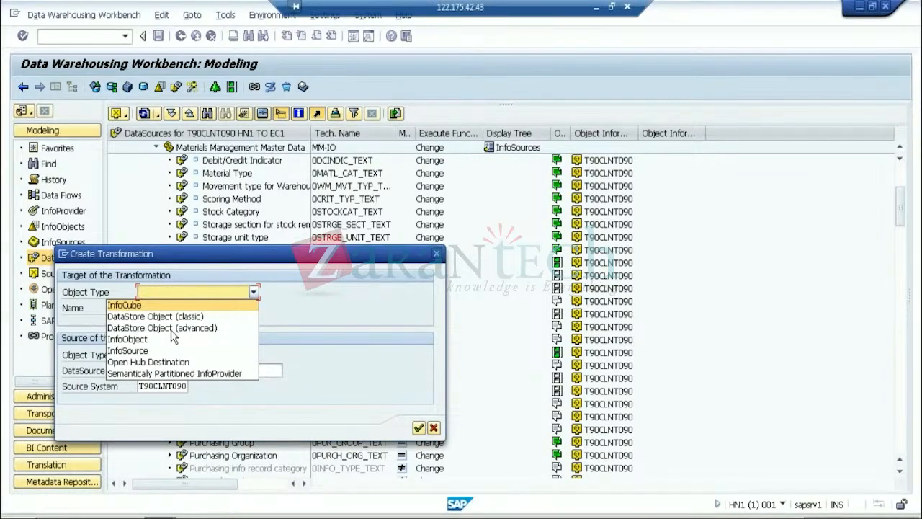
{"action": "left_click", "coordinate": [137, 339]}
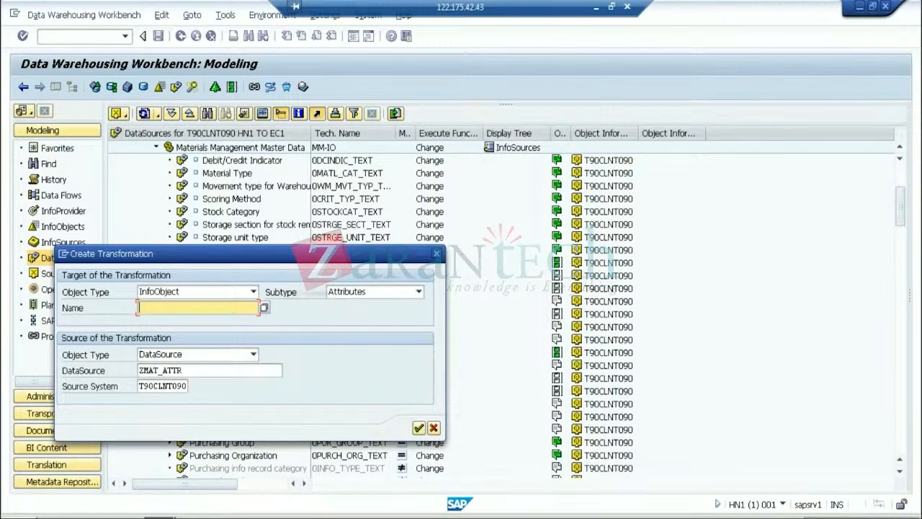
{"action": "type", "text": "ZM"}
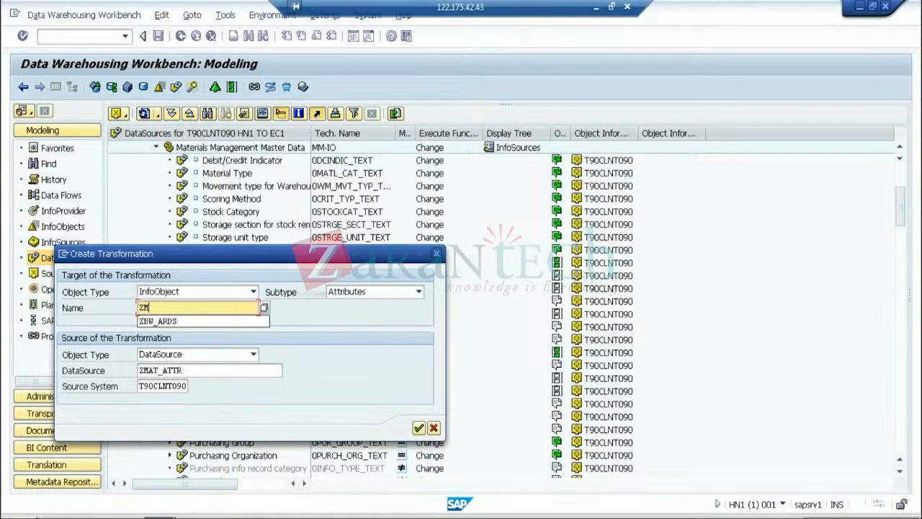
{"action": "type", "text": "ATNR"}
{"action": "key", "text": "Return"}
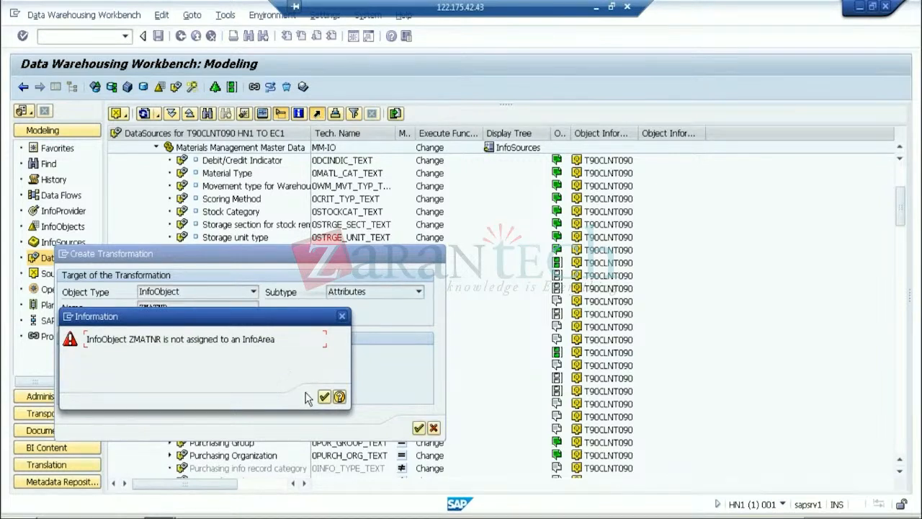
{"action": "left_click", "coordinate": [323, 398]}
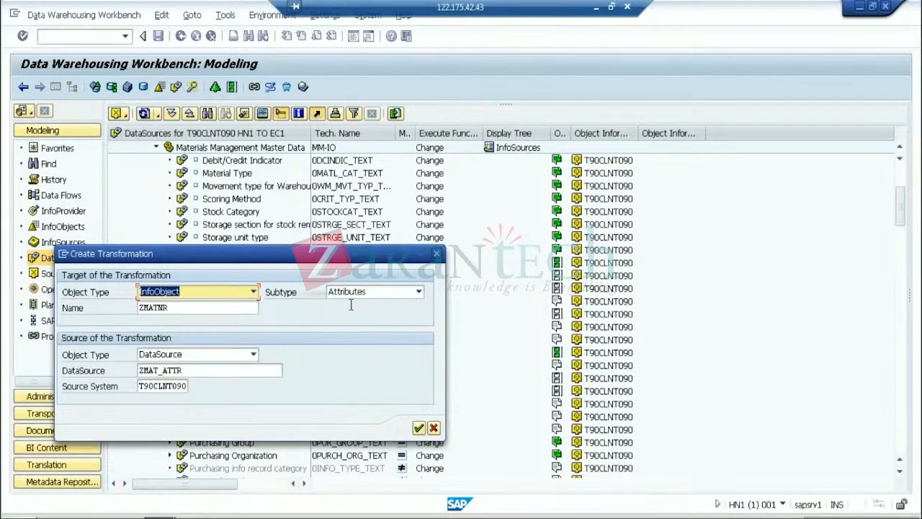
{"action": "left_click", "coordinate": [434, 429]}
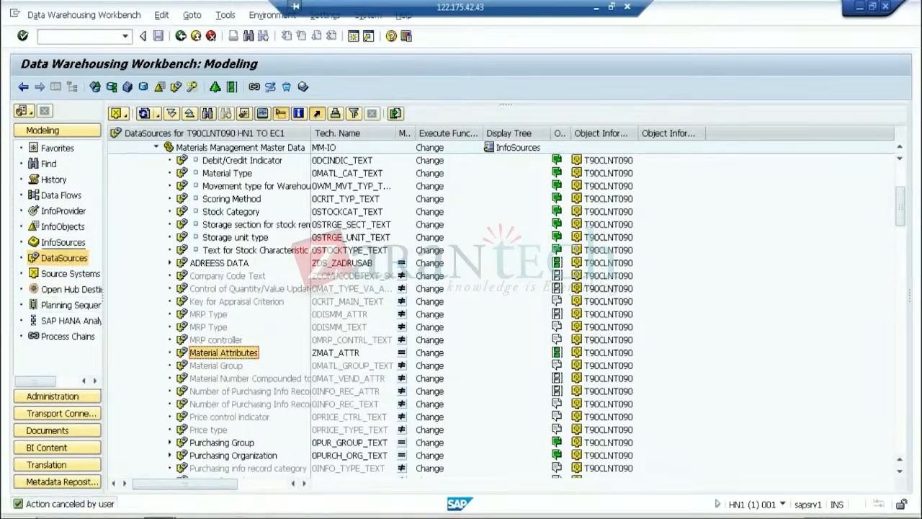
Show the InfoProvider tree with the BW Training December Batch area expanded
{"action": "left_click", "coordinate": [63, 210]}
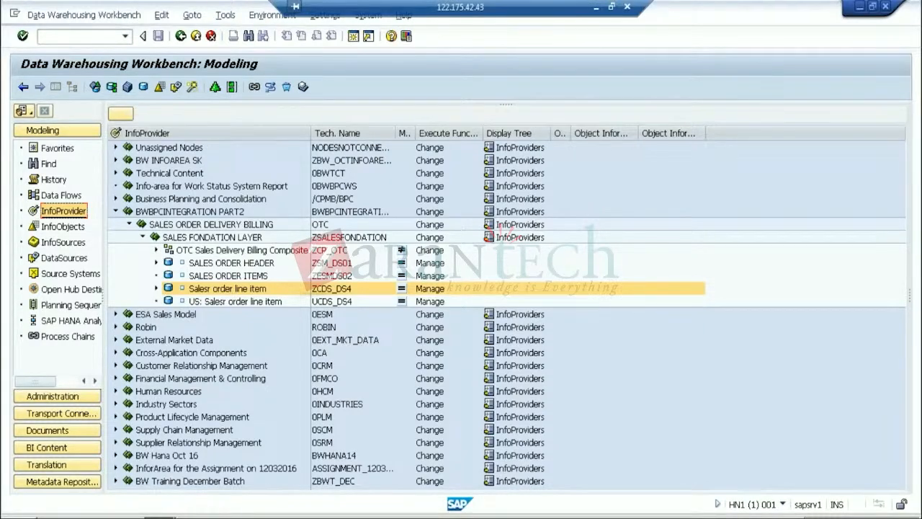
{"action": "left_click", "coordinate": [116, 212]}
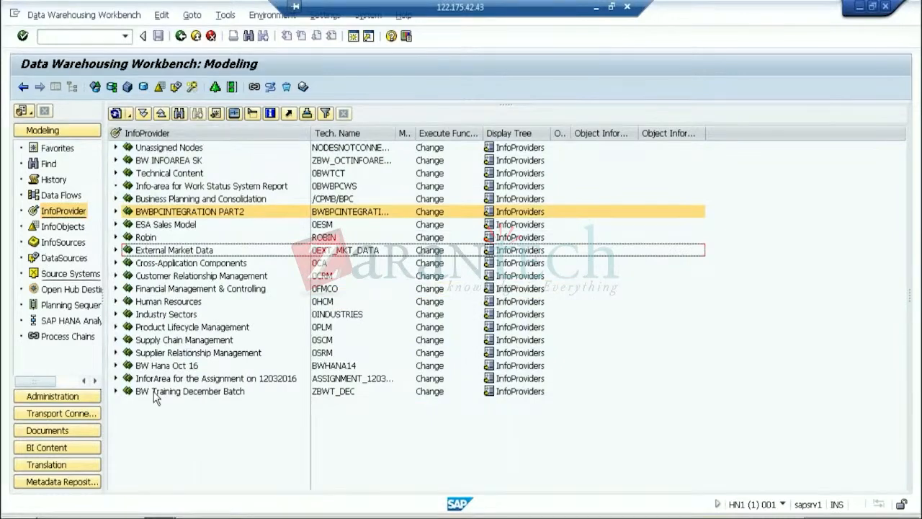
{"action": "left_click", "coordinate": [115, 391]}
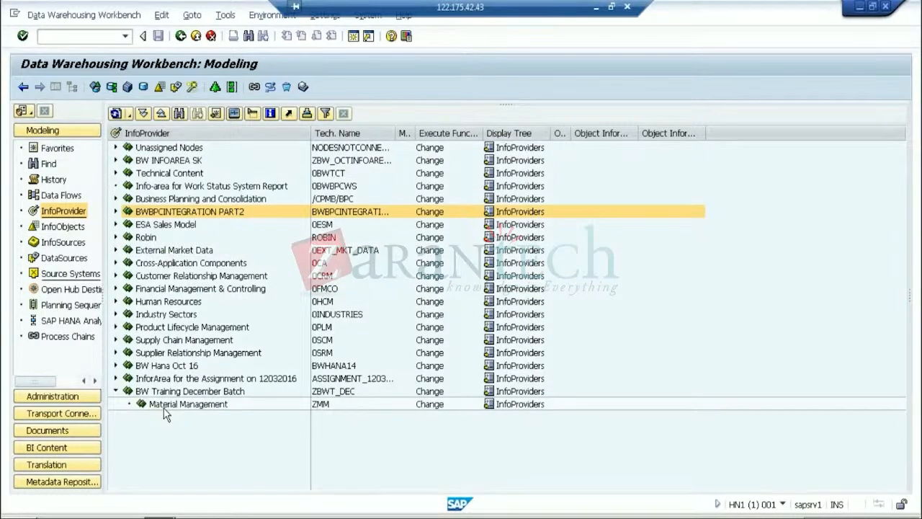
Insert characteristic ZMATNR as InfoProvider under Material Management and expand Material No
{"action": "right_click", "coordinate": [165, 407]}
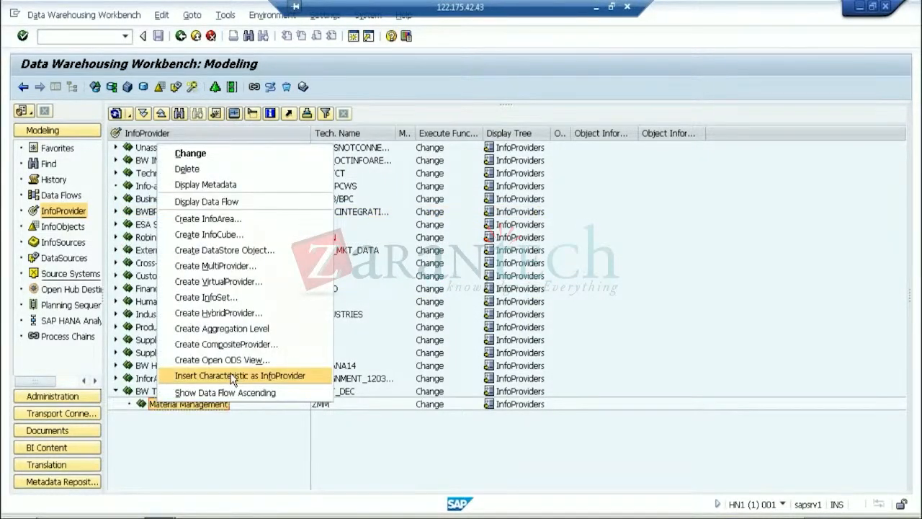
{"action": "left_click", "coordinate": [232, 376]}
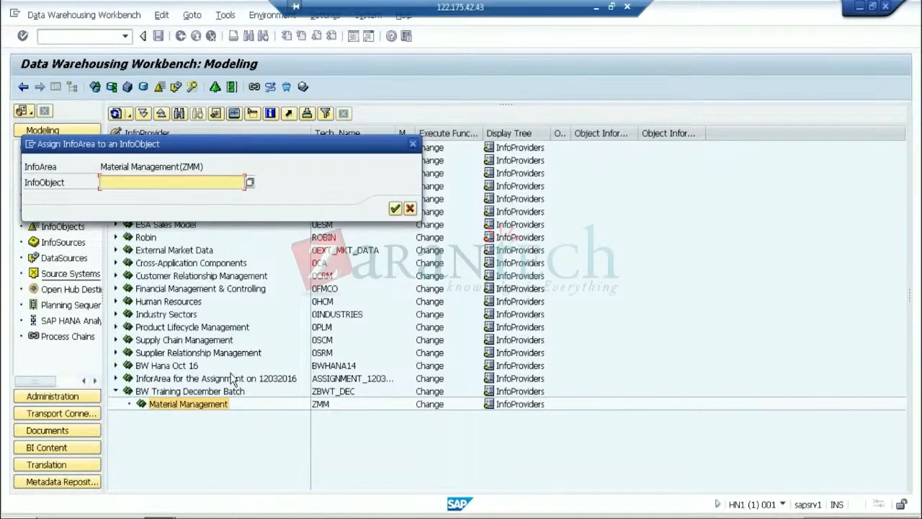
{"action": "type", "text": "ZMATNR"}
{"action": "key", "text": "Return"}
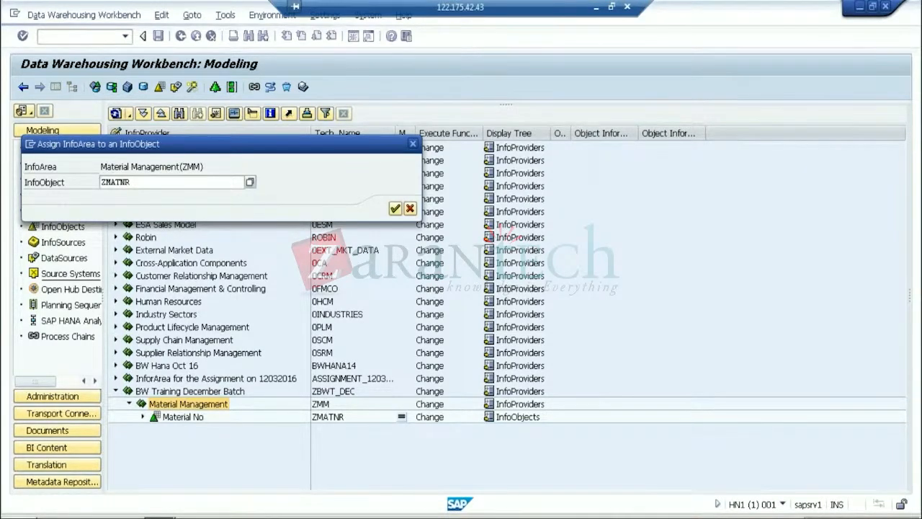
{"action": "key", "text": "Escape"}
{"action": "left_click", "coordinate": [143, 416]}
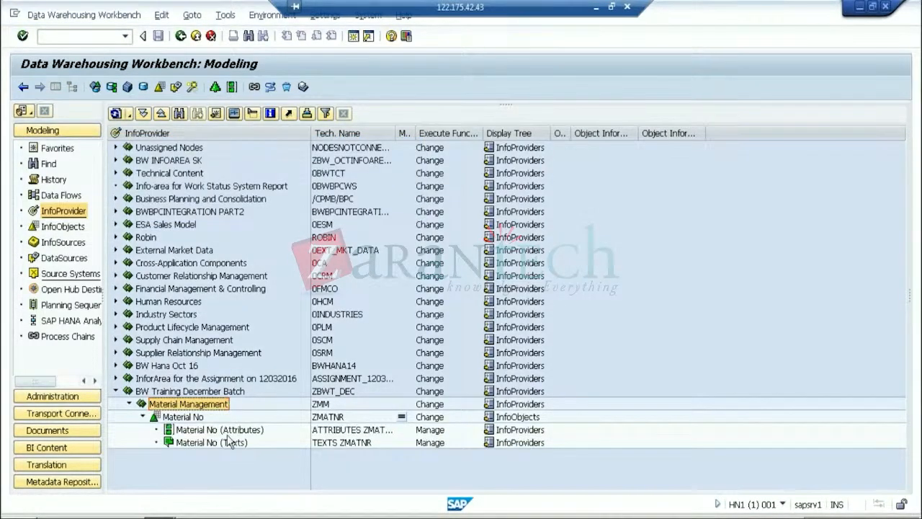
{"action": "left_click", "coordinate": [227, 434]}
Start a transformation on Material No (Attributes), accepting InfoArea NODESNOTCONNECTED
{"action": "right_click", "coordinate": [233, 428]}
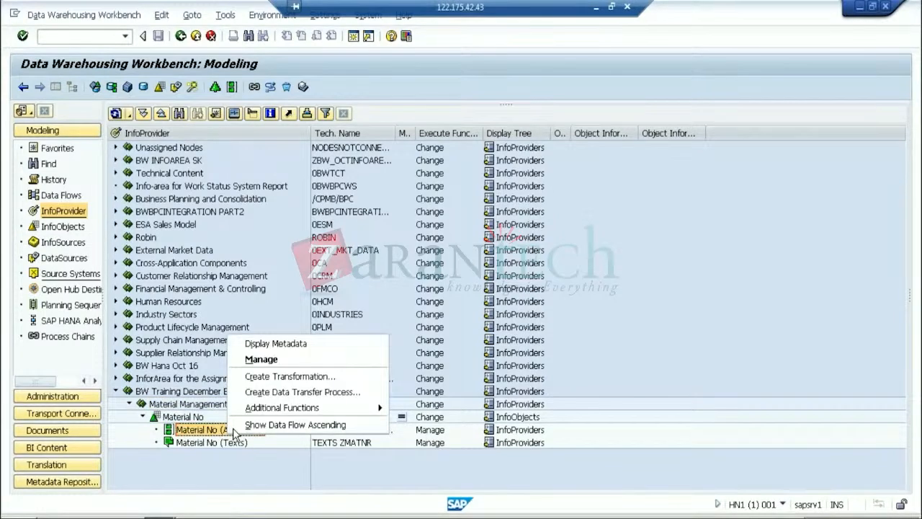
{"action": "left_click", "coordinate": [302, 375]}
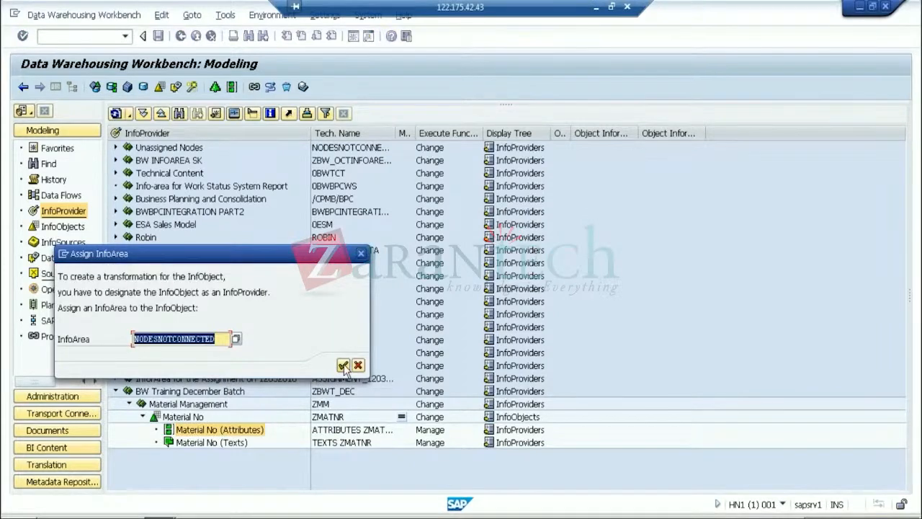
{"action": "left_click", "coordinate": [343, 366]}
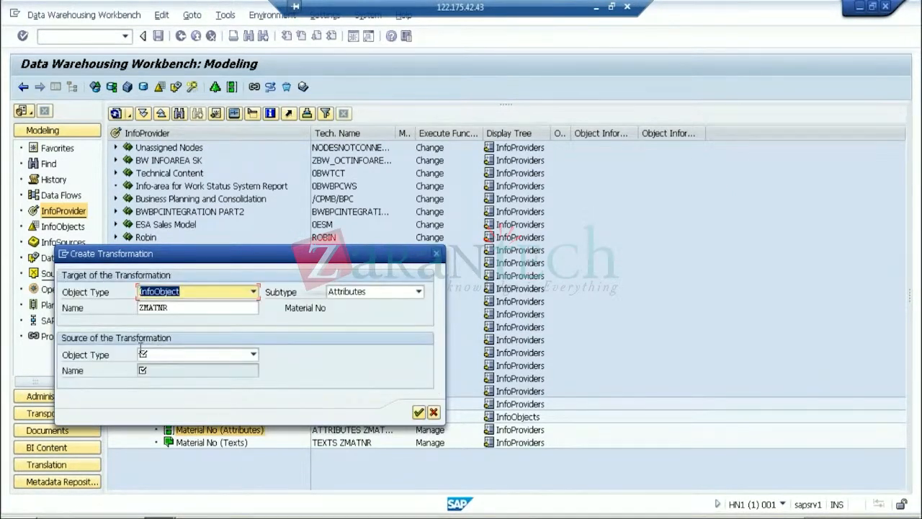
Set the transformation source to DataSource ZMAT_ATTR
{"action": "left_click", "coordinate": [254, 355]}
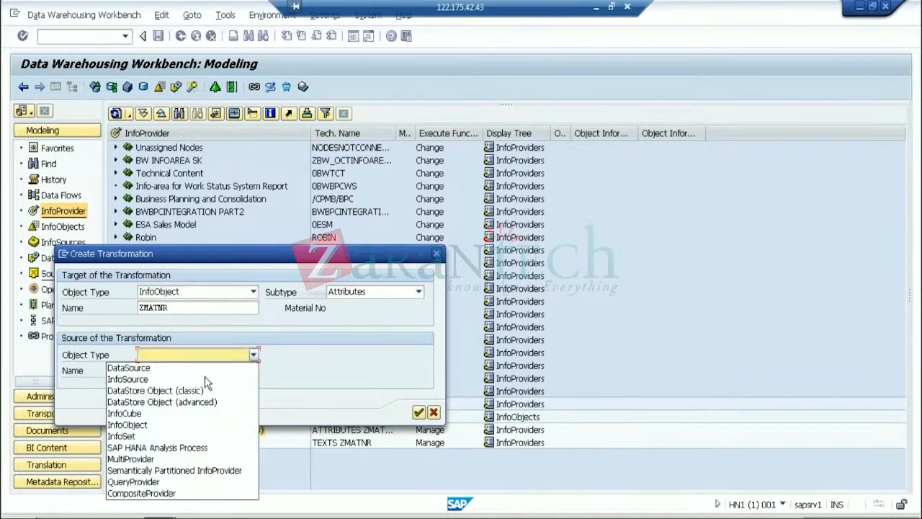
{"action": "left_click", "coordinate": [158, 368]}
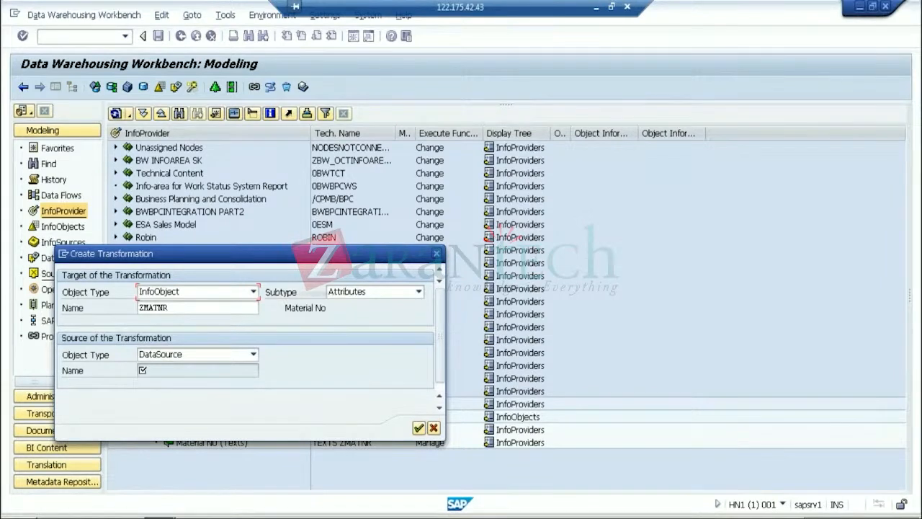
{"action": "left_click", "coordinate": [185, 370]}
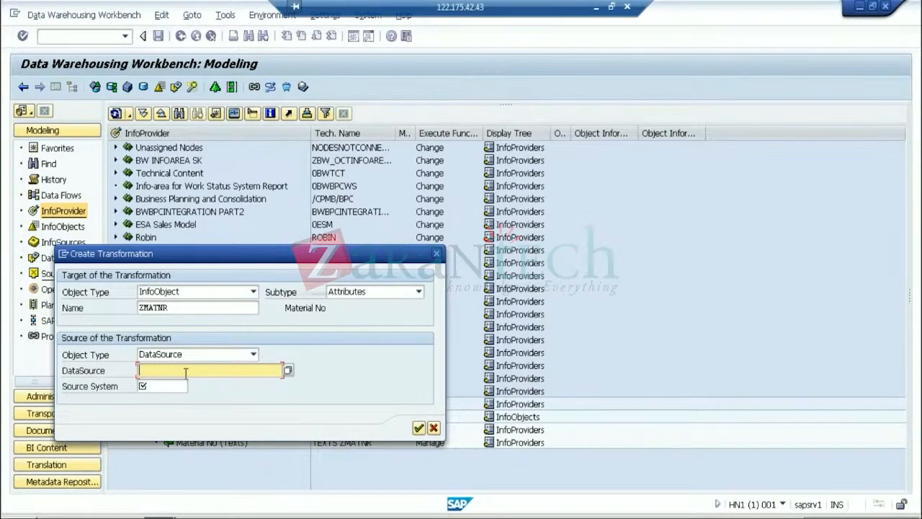
{"action": "type", "text": "ZMAT_ATTR"}
{"action": "key", "text": "Tab"}
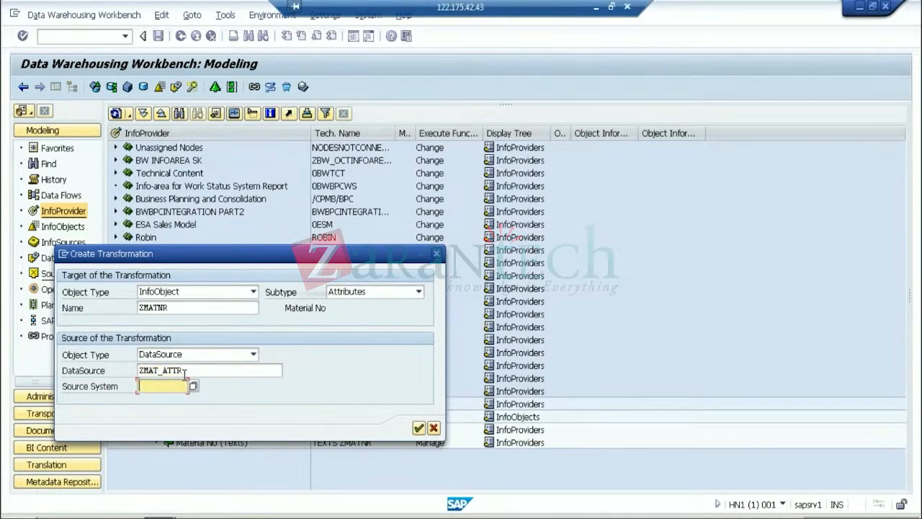
Choose source system T90CLNT090, confirm, and accept InfoArea NODESNOTCONNECTED
{"action": "type", "text": "T90"}
{"action": "type", "text": "*"}
{"action": "key", "text": "F4"}
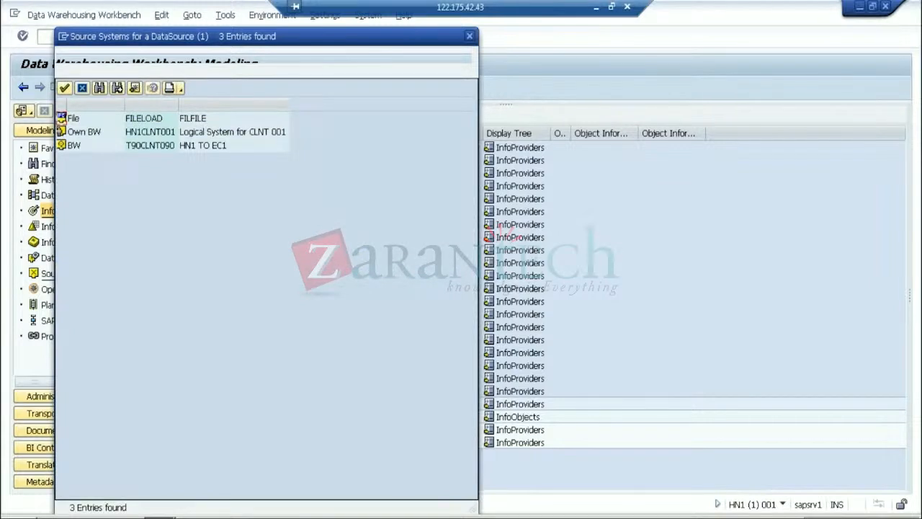
{"action": "left_click", "coordinate": [160, 148]}
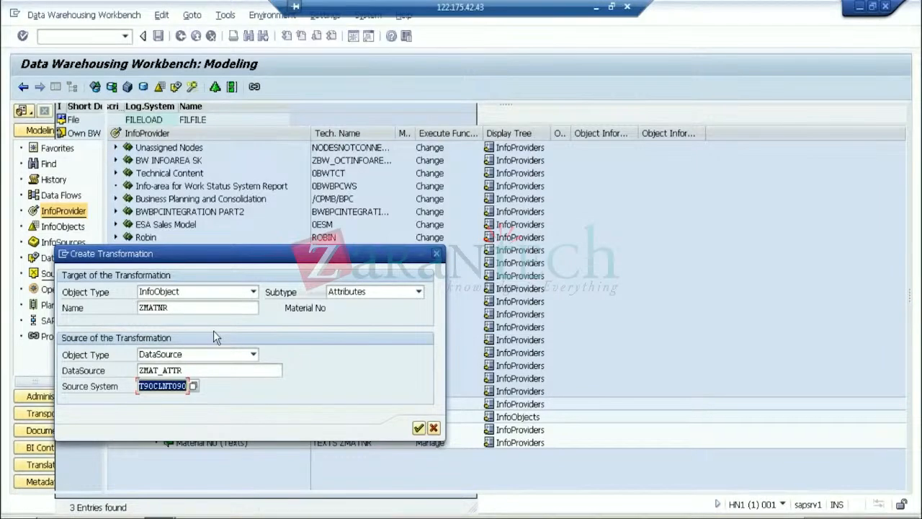
{"action": "left_click", "coordinate": [419, 429]}
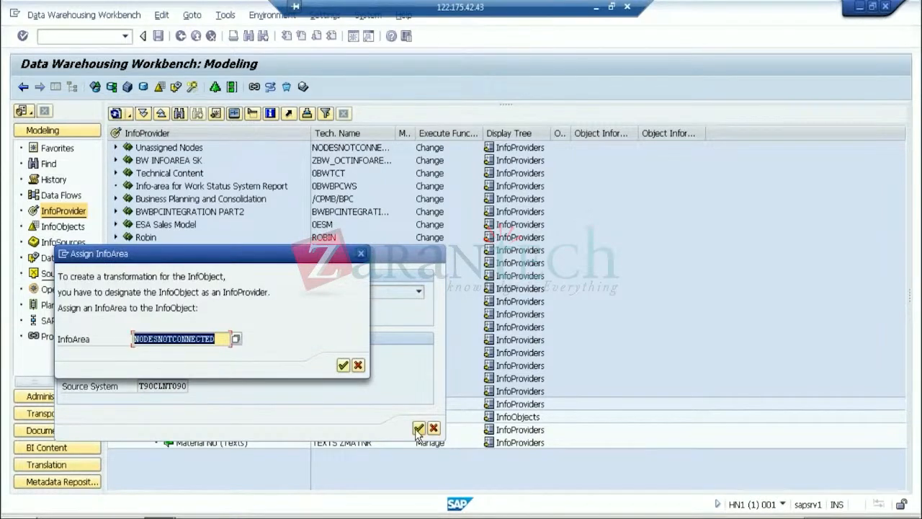
{"action": "left_click", "coordinate": [343, 365]}
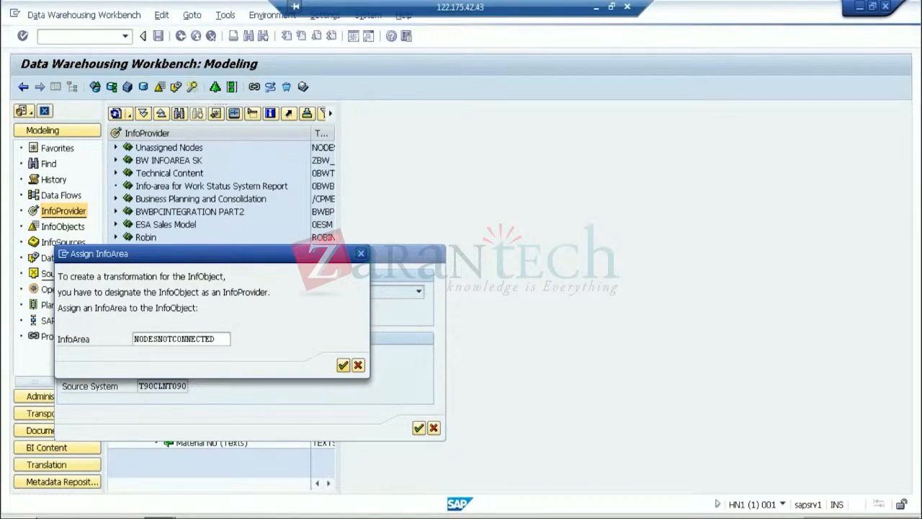
{"action": "key", "text": "Return"}
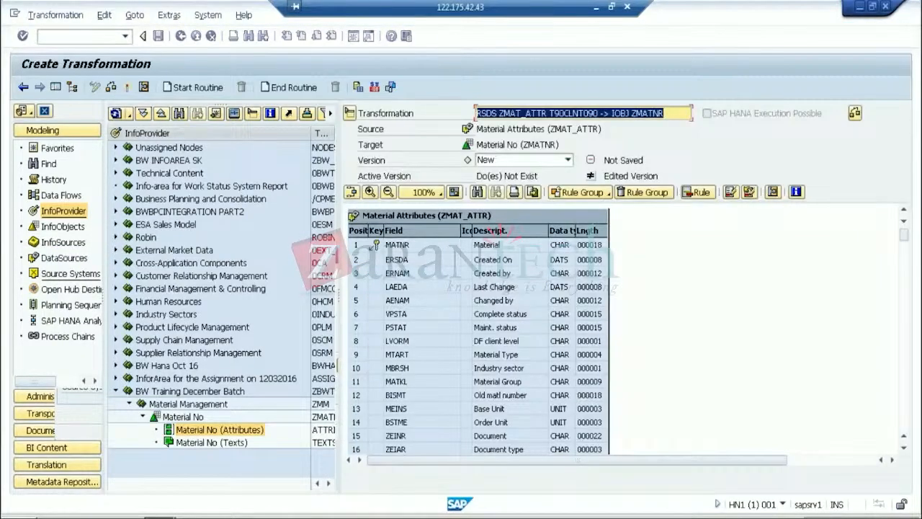
Hide the navigator to widen the transformation's rule area
{"action": "left_click", "coordinate": [55, 87]}
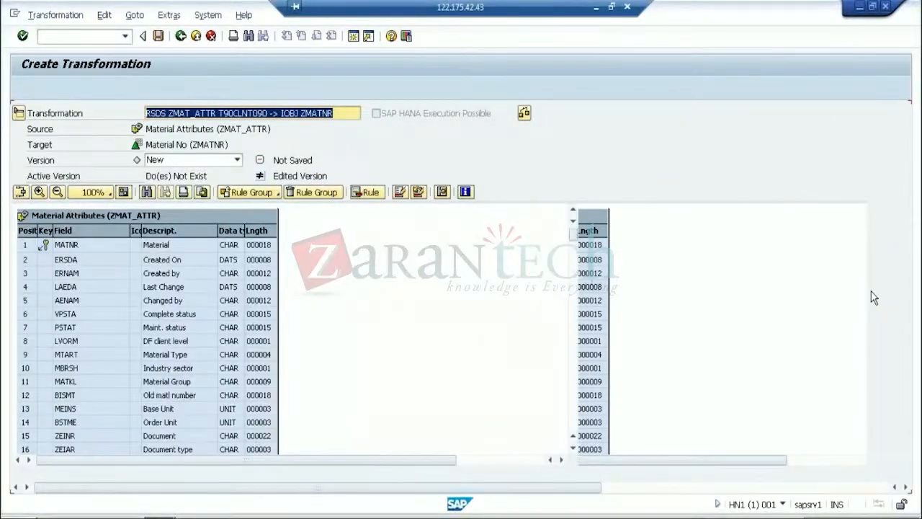
{"action": "scroll", "coordinate": [865, 295], "scroll_direction": "down", "scroll_amount": 10}
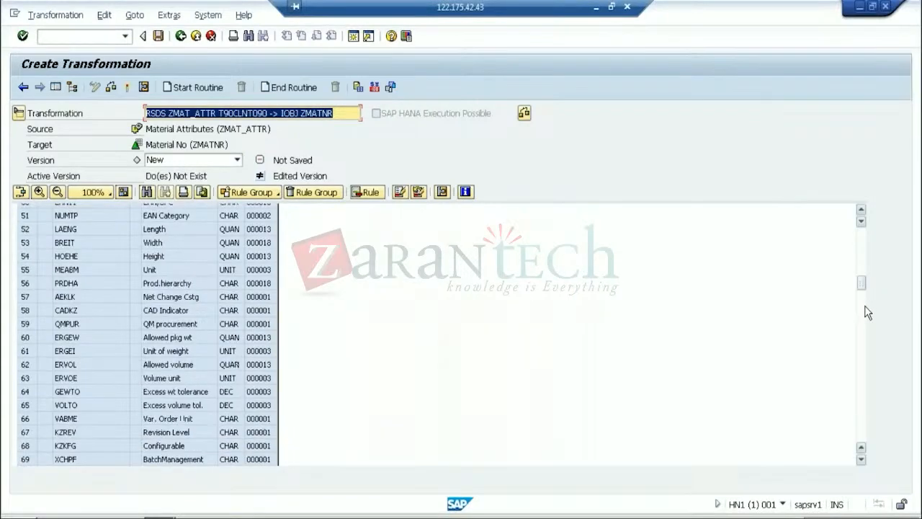
{"action": "scroll", "coordinate": [867, 313], "scroll_direction": "down", "scroll_amount": 7}
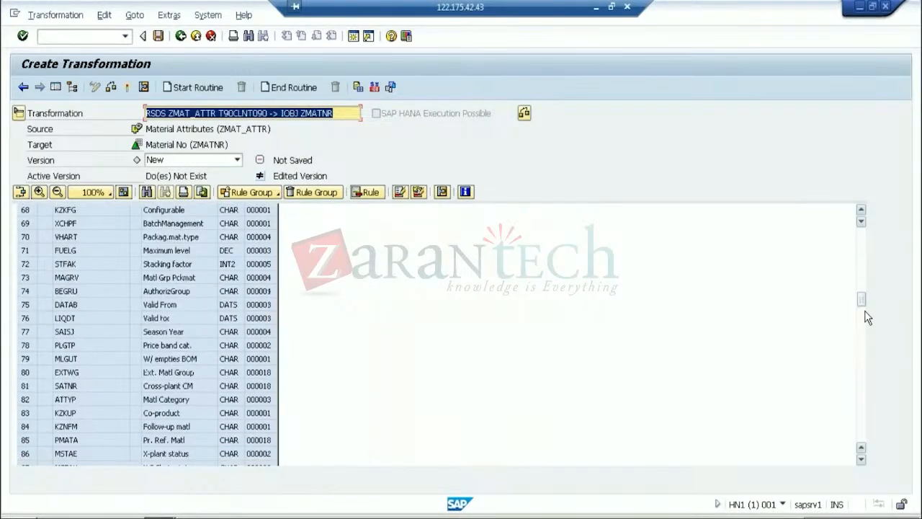
{"action": "left_click_drag", "start_coordinate": [867, 319], "coordinate": [864, 372]}
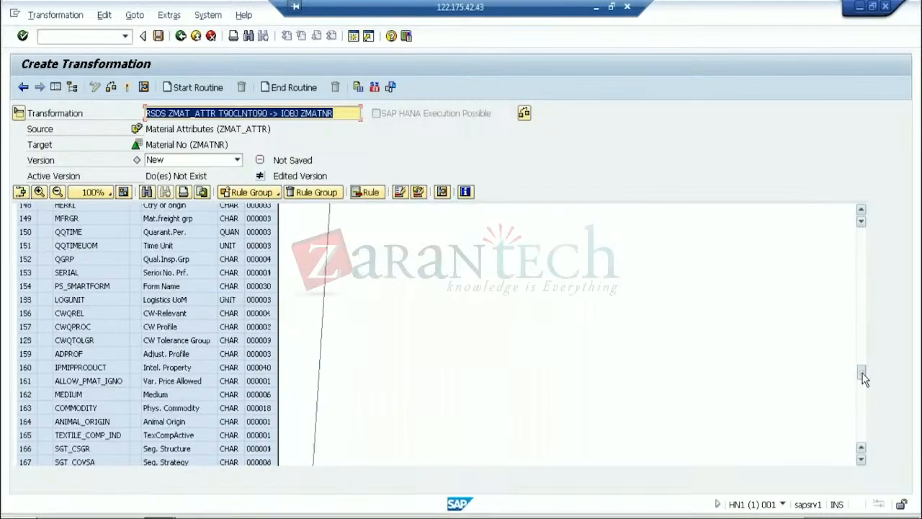
{"action": "left_click", "coordinate": [864, 321]}
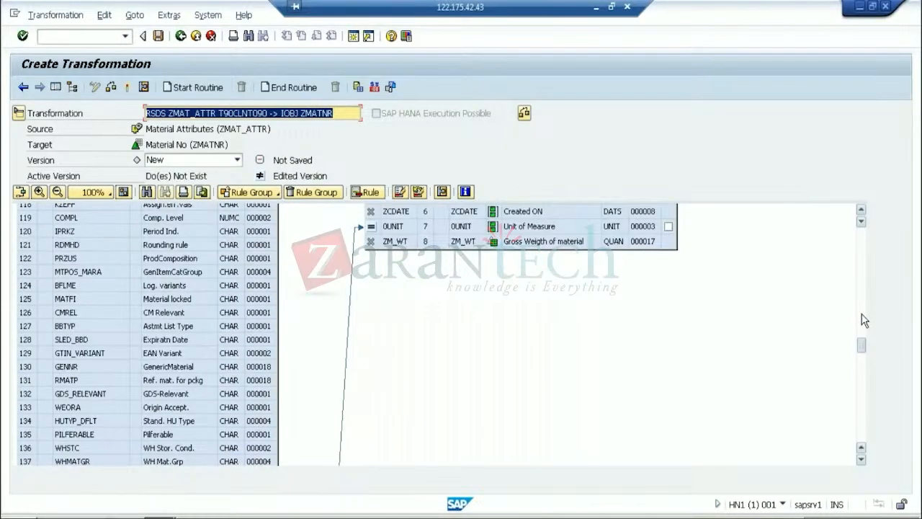
{"action": "scroll", "coordinate": [864, 345], "scroll_direction": "down", "scroll_amount": 9}
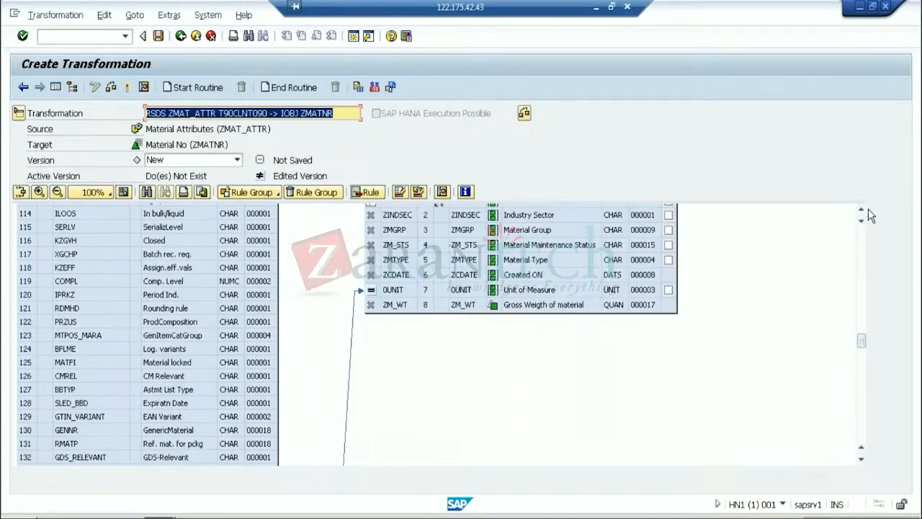
{"action": "left_click", "coordinate": [861, 209]}
{"action": "left_click", "coordinate": [860, 210]}
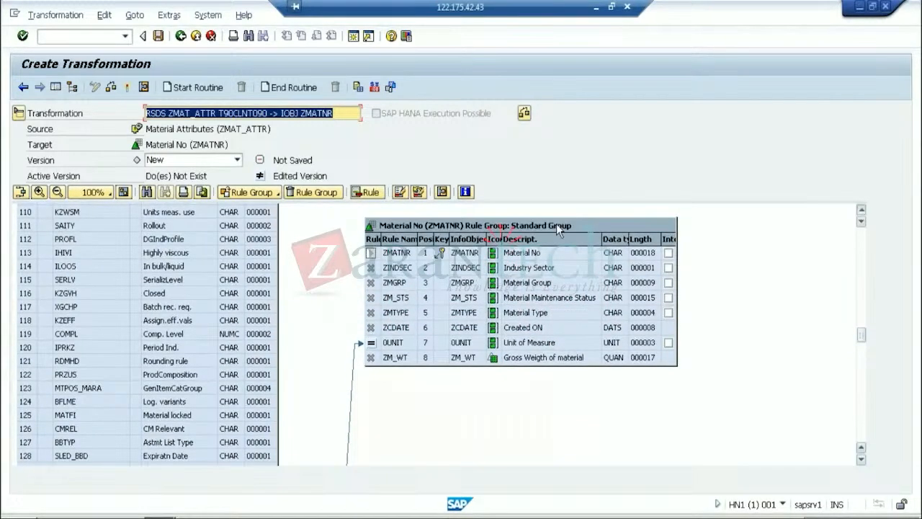
Scroll the source fields back to row 1 and move the Rule Group table beside them
{"action": "scroll", "coordinate": [556, 223], "scroll_direction": "up", "scroll_amount": 1}
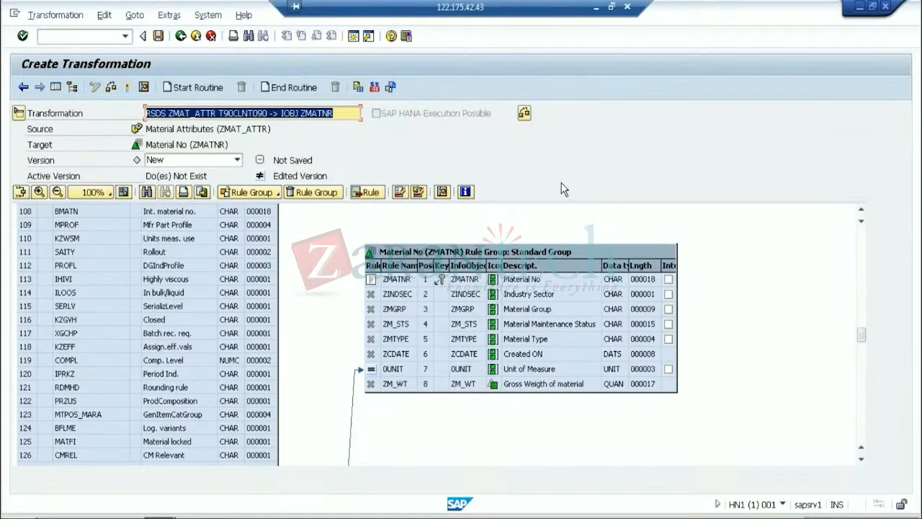
{"action": "scroll", "coordinate": [562, 177], "scroll_direction": "up", "scroll_amount": 6}
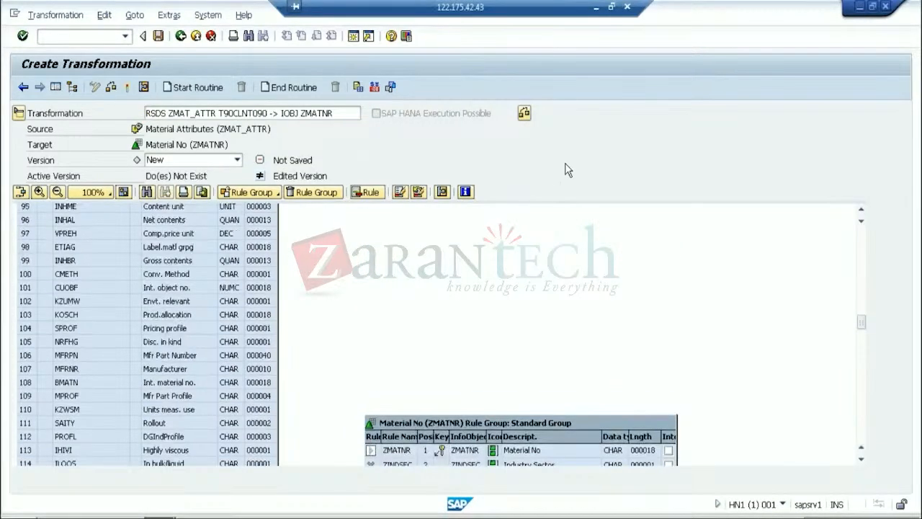
{"action": "scroll", "coordinate": [566, 170], "scroll_direction": "up", "scroll_amount": 1}
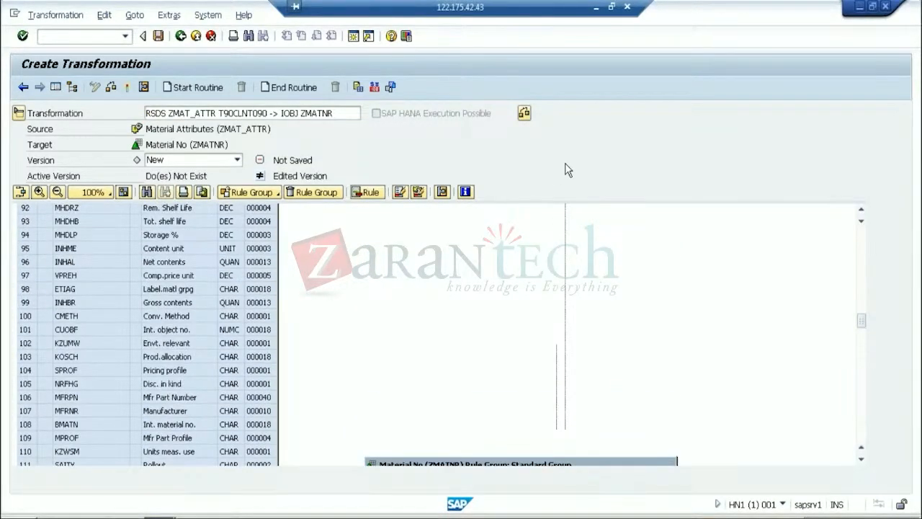
{"action": "scroll", "coordinate": [565, 170], "scroll_direction": "up", "scroll_amount": 1}
{"action": "scroll", "coordinate": [565, 235], "scroll_direction": "up", "scroll_amount": 2}
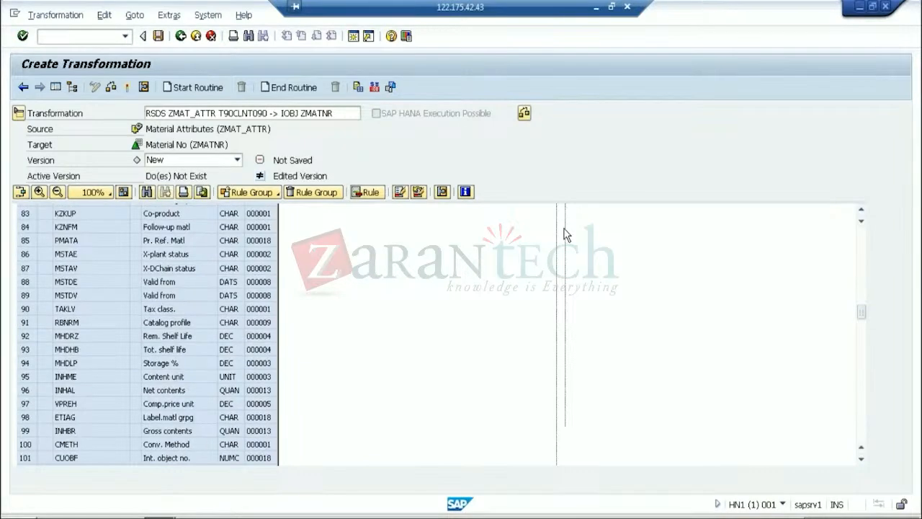
{"action": "scroll", "coordinate": [860, 381], "scroll_direction": "down", "scroll_amount": 4}
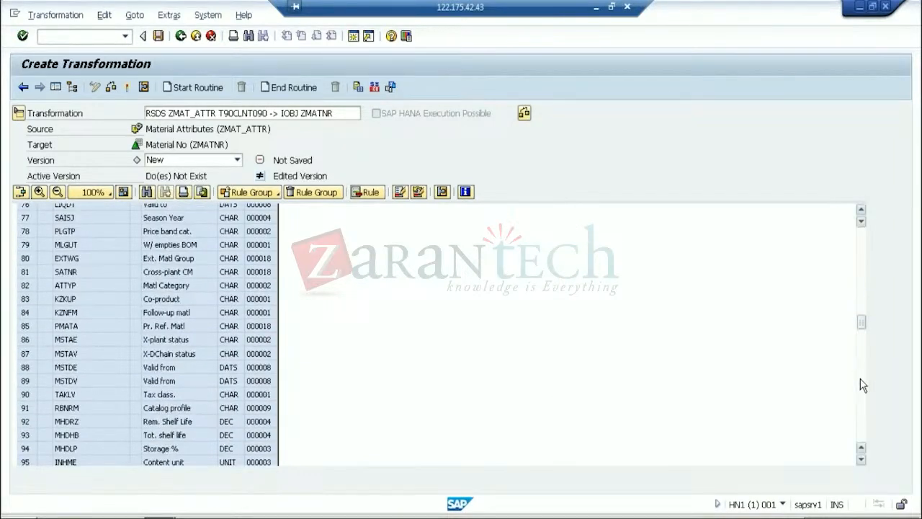
{"action": "left_click_drag", "start_coordinate": [608, 441], "coordinate": [627, 190]}
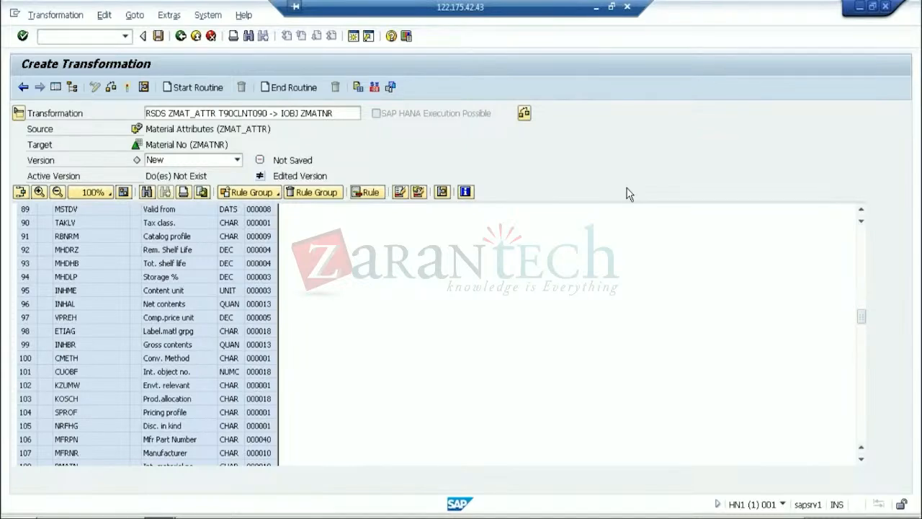
{"action": "left_click_drag", "start_coordinate": [626, 188], "coordinate": [663, 203]}
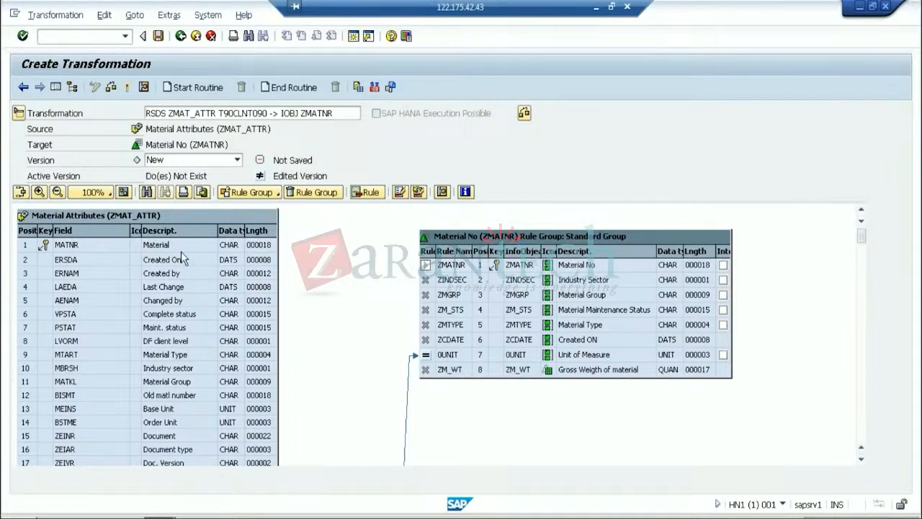
Map MATNR to ZMATNR, MBRSH to ZINDSEC, MATKL to ZMGRP and PSTAT to ZM_STS
{"action": "left_click_drag", "start_coordinate": [172, 246], "coordinate": [439, 254]}
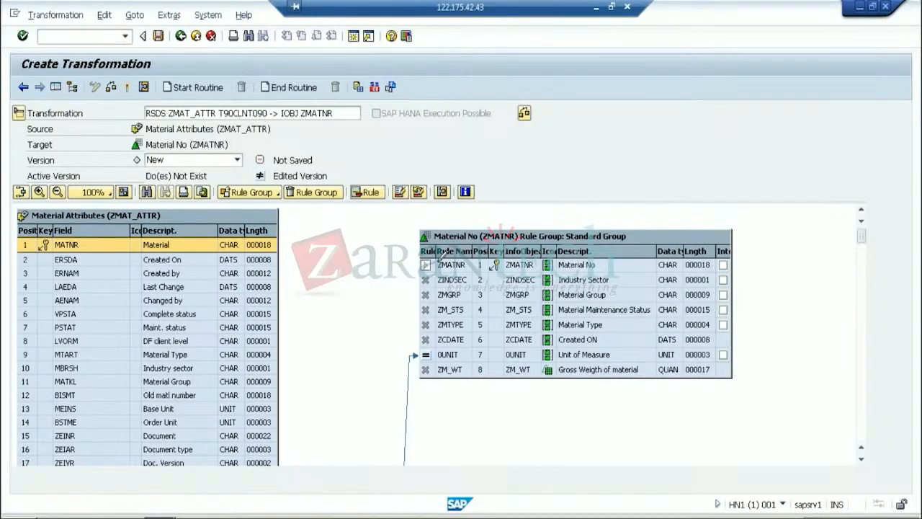
{"action": "left_click_drag", "start_coordinate": [438, 257], "coordinate": [443, 267]}
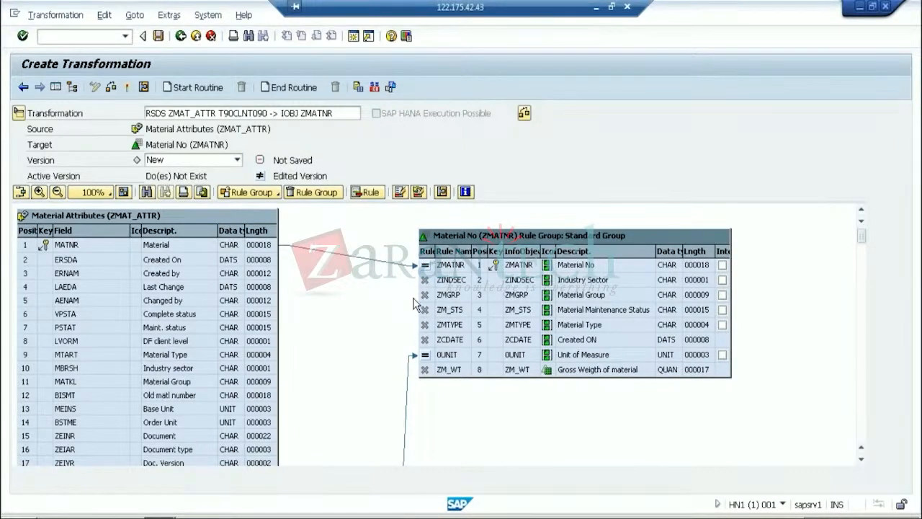
{"action": "left_click_drag", "start_coordinate": [230, 368], "coordinate": [420, 287]}
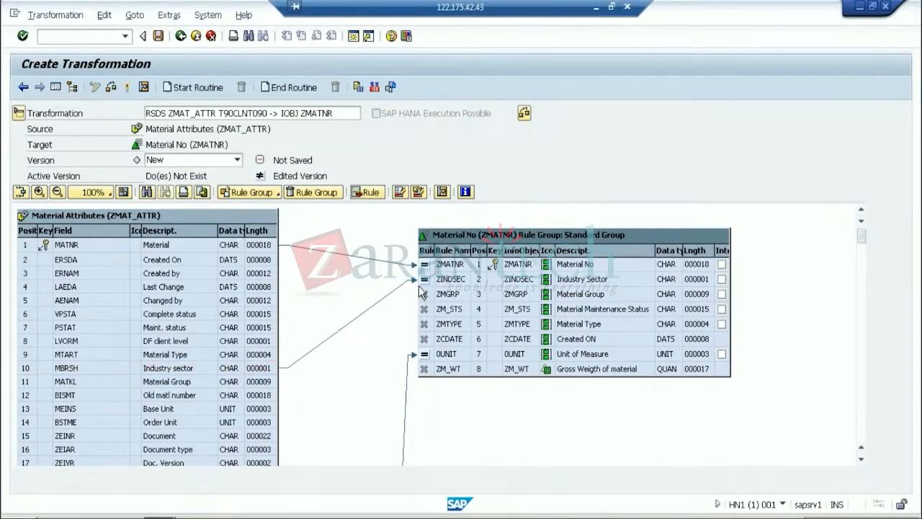
{"action": "left_click_drag", "start_coordinate": [200, 383], "coordinate": [432, 296]}
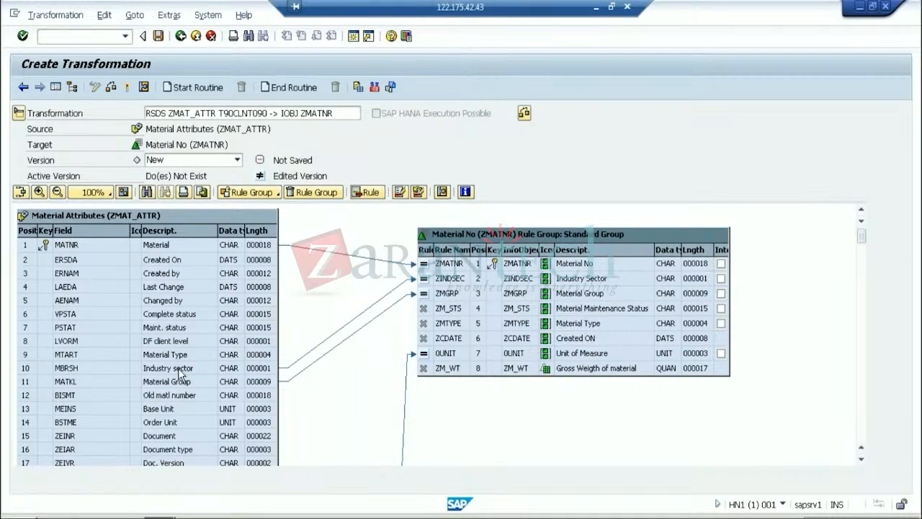
{"action": "left_click_drag", "start_coordinate": [280, 327], "coordinate": [433, 310]}
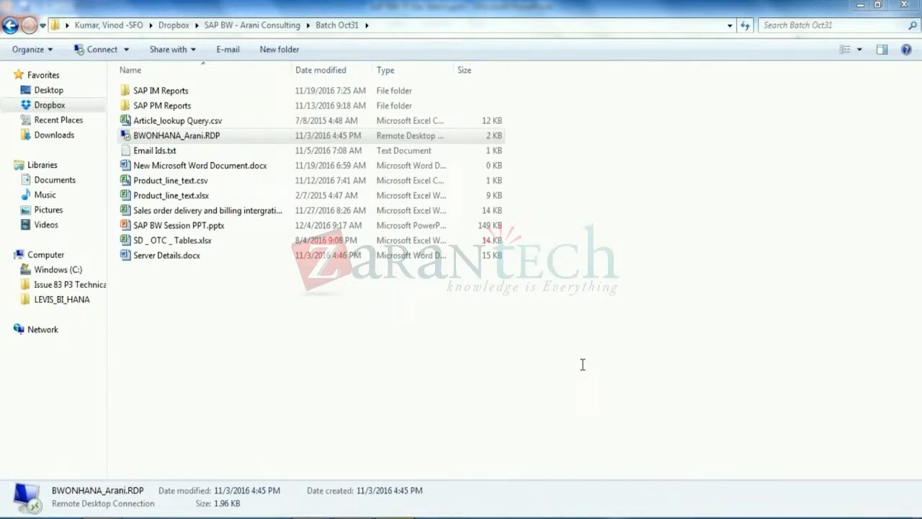
Switch to the SAP BW 75 Dec Batch presentation, showing blank slide 16
{"action": "key", "text": "alt+Tab"}
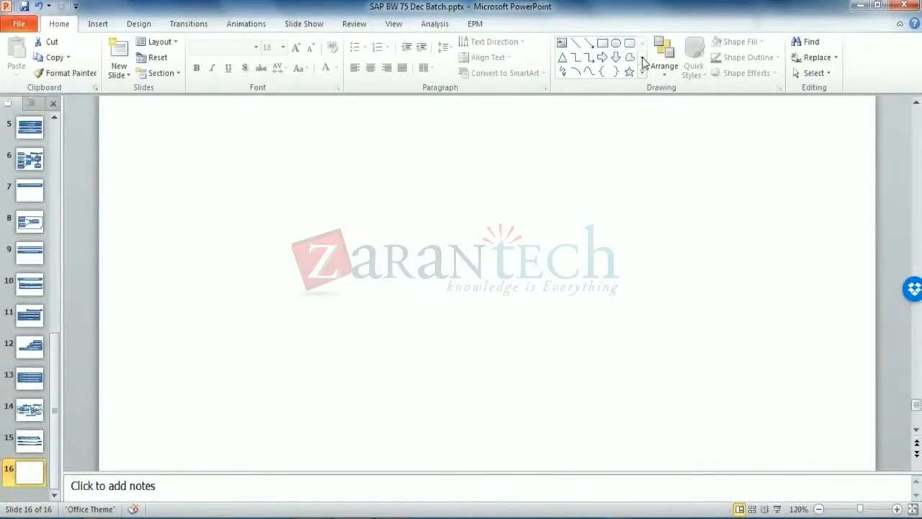
Restore the blue "I Can hear you ...." rounded rectangle on slide 16 and select the whole shape
{"action": "key", "text": "ctrl+v"}
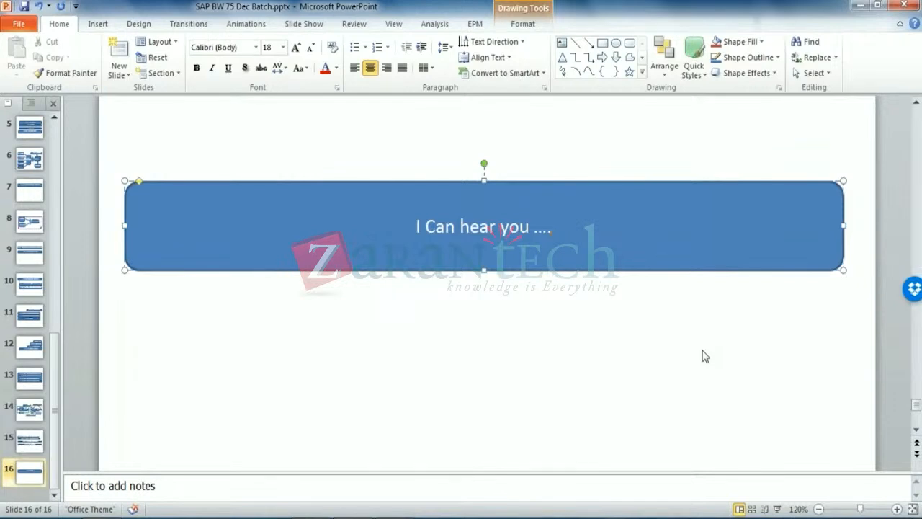
{"action": "left_click", "coordinate": [637, 350]}
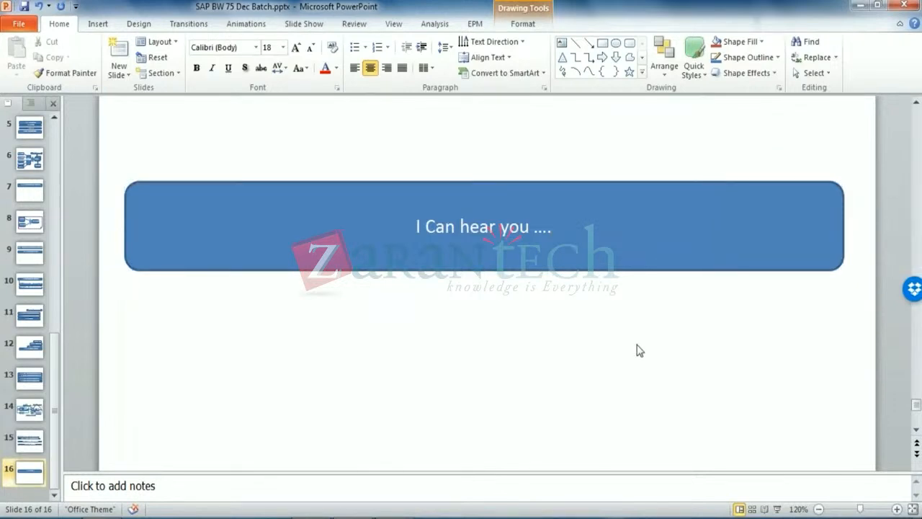
{"action": "left_click", "coordinate": [618, 251]}
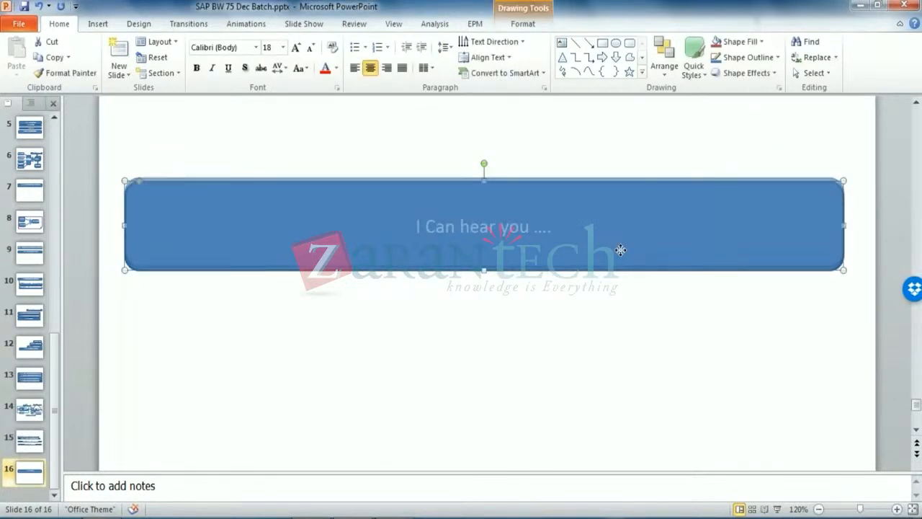
Delete the "I Can hear you ...." banner from slide 16, then cancel the Leave/End Webinar prompt
{"action": "key", "text": "Delete"}
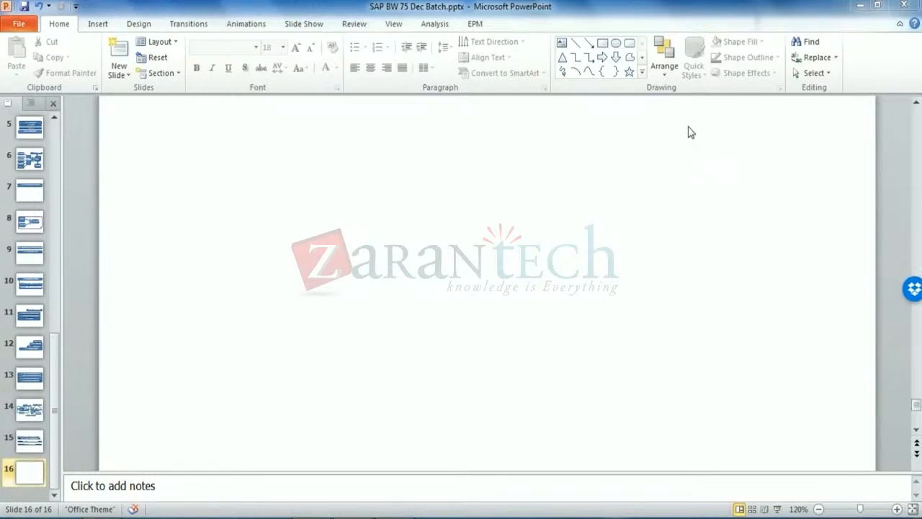
{"action": "left_click", "coordinate": [915, 13]}
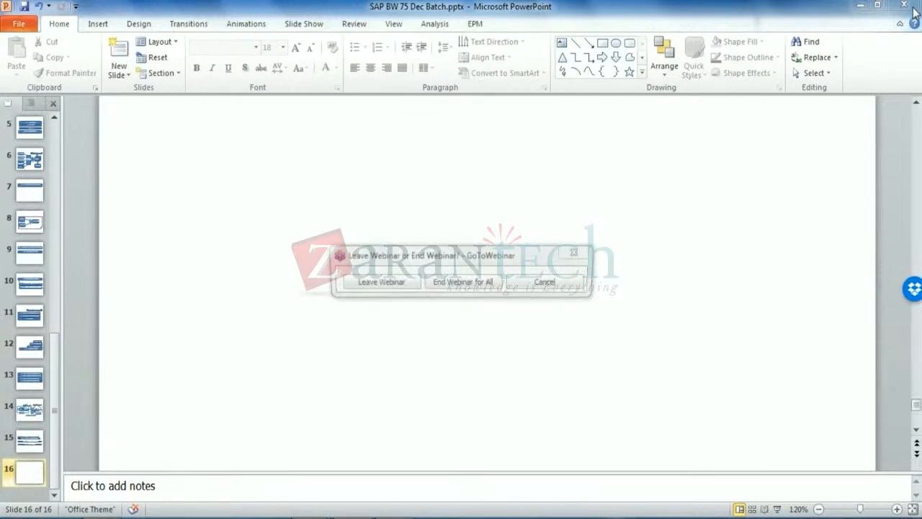
{"action": "left_click", "coordinate": [497, 281]}
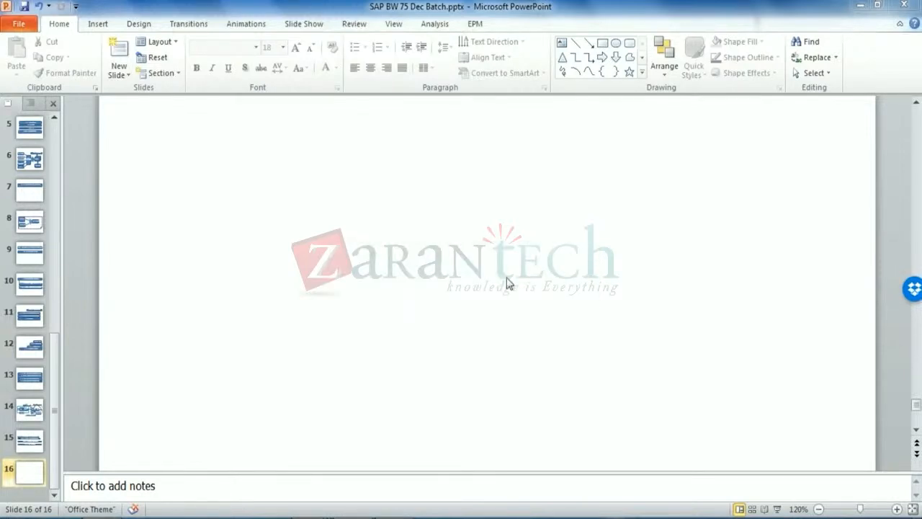